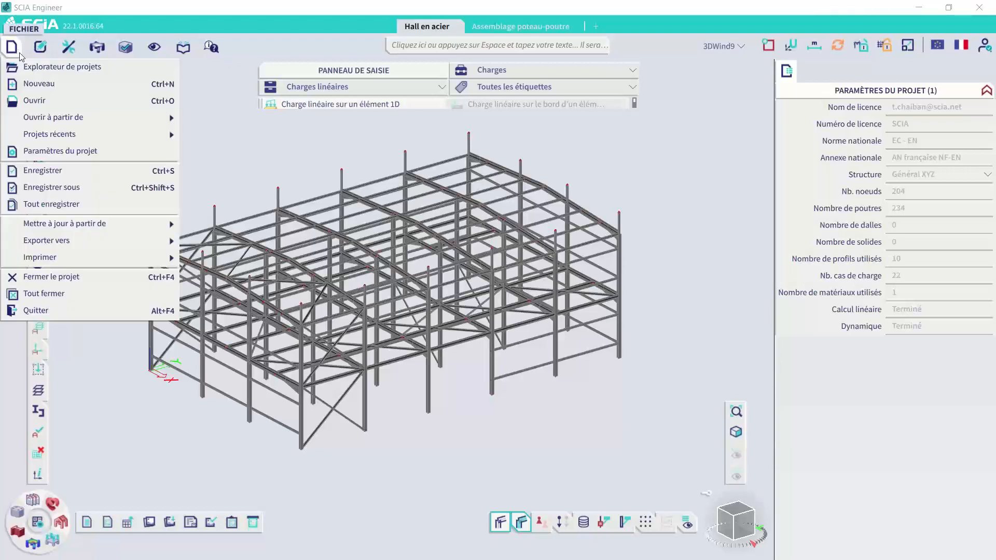
Check the project's detailed steel functionalities for the Assemblages acier option.
left_click(61, 156)
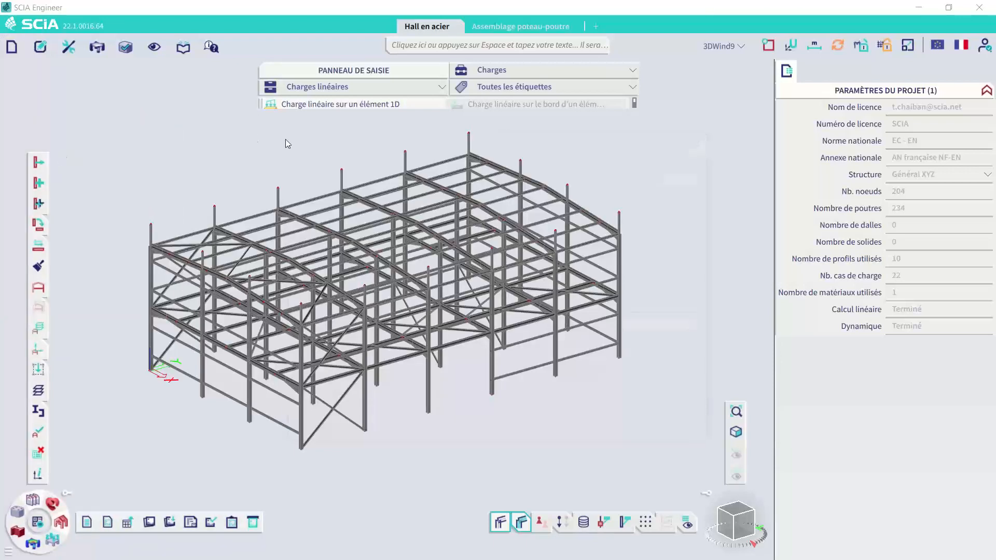
left_click(371, 161)
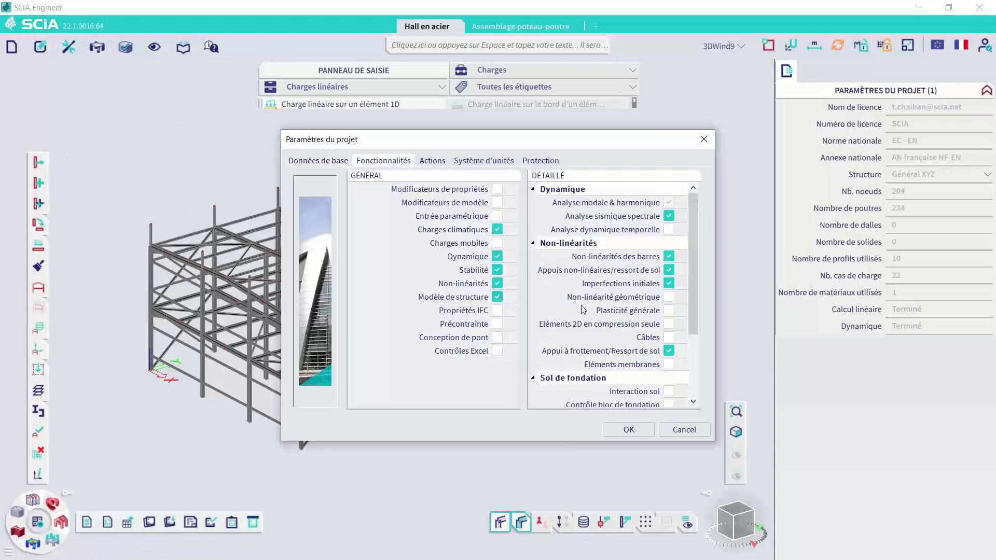
scroll(612, 322, "down", 3)
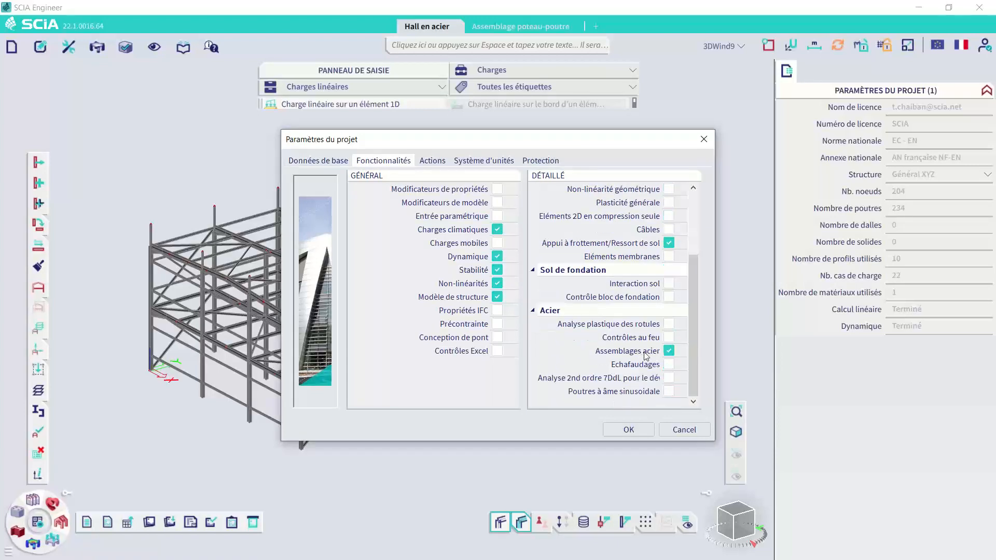
left_click(704, 140)
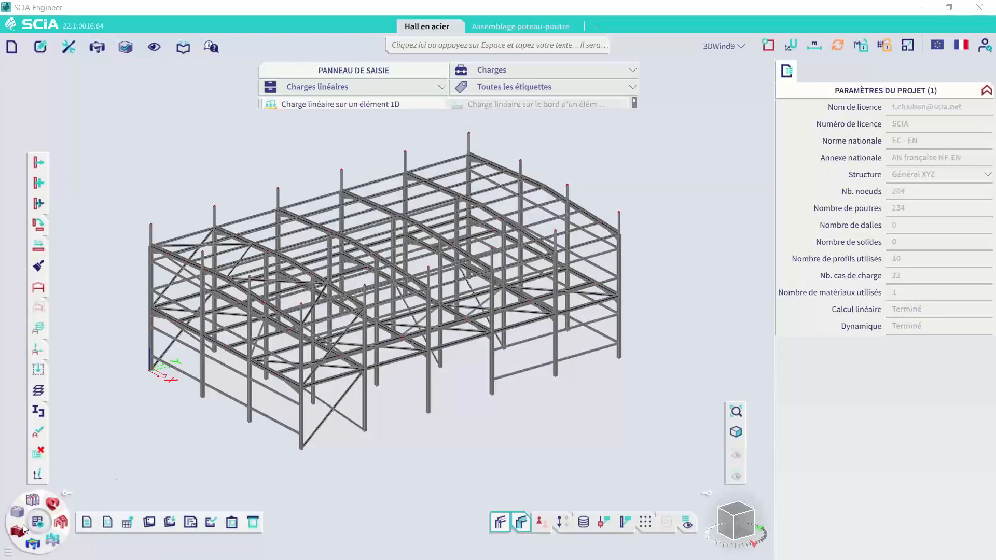
key("ctrl+s")
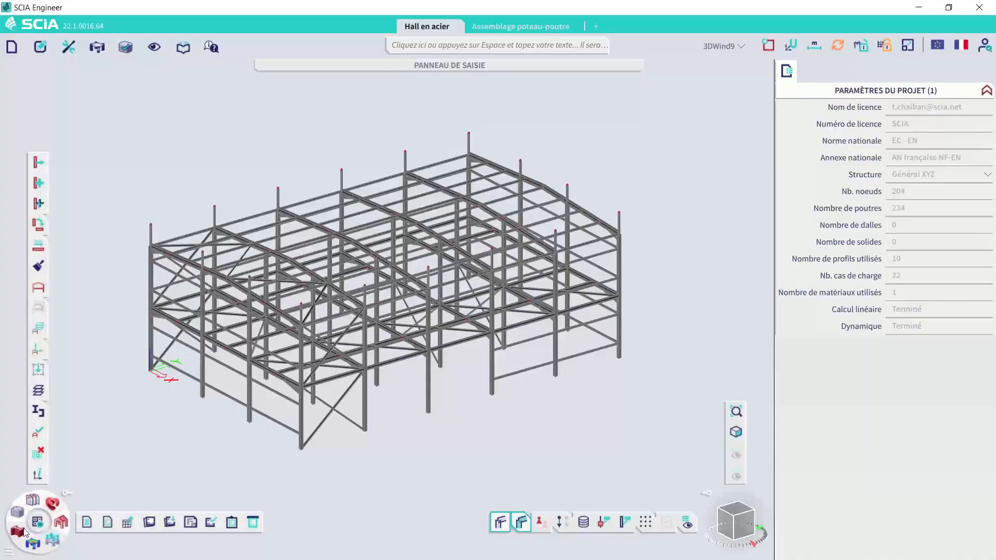
Open the steel connection configuration and review the bolt spacing, preloaded bolt, weld and stiffener settings.
left_click(19, 531)
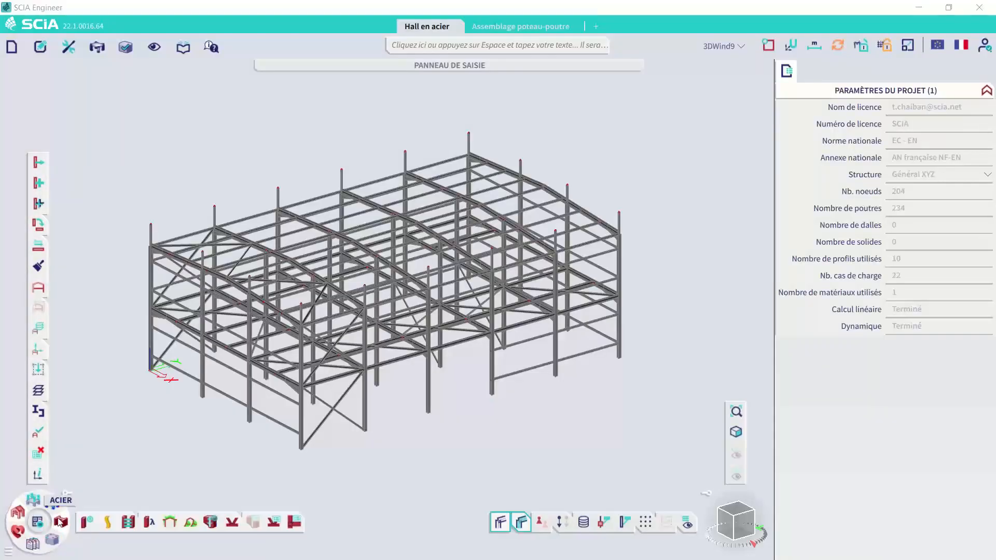
left_click(211, 523)
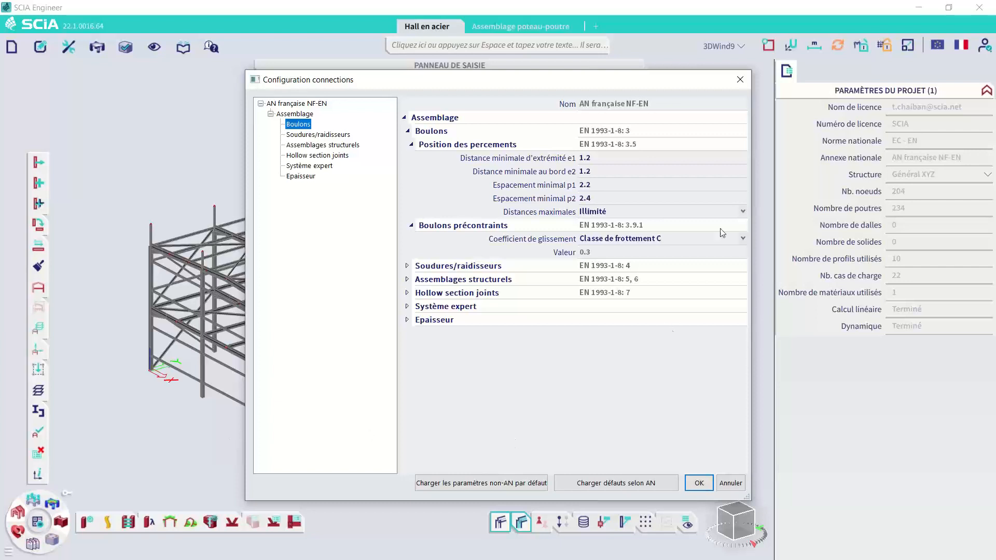
left_click(560, 163)
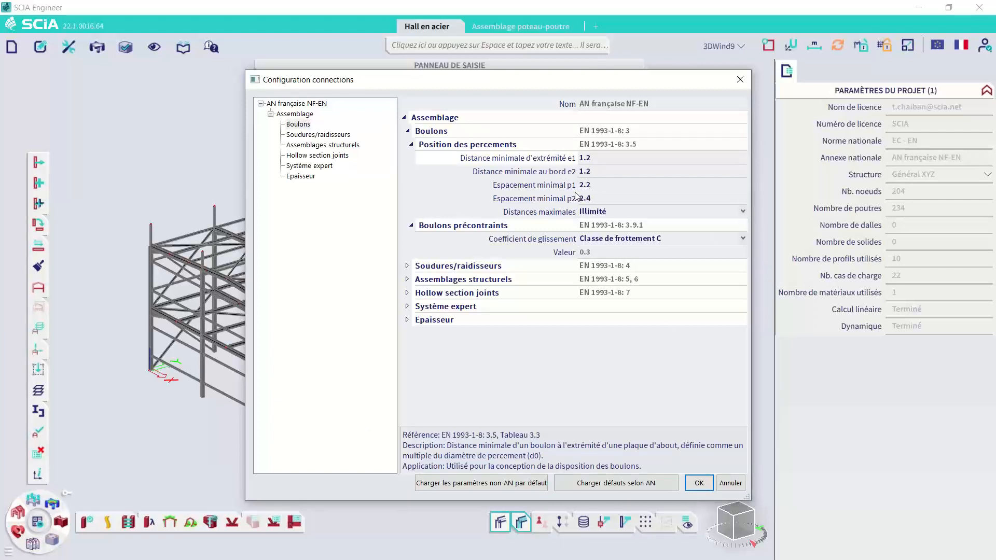
left_click(341, 136)
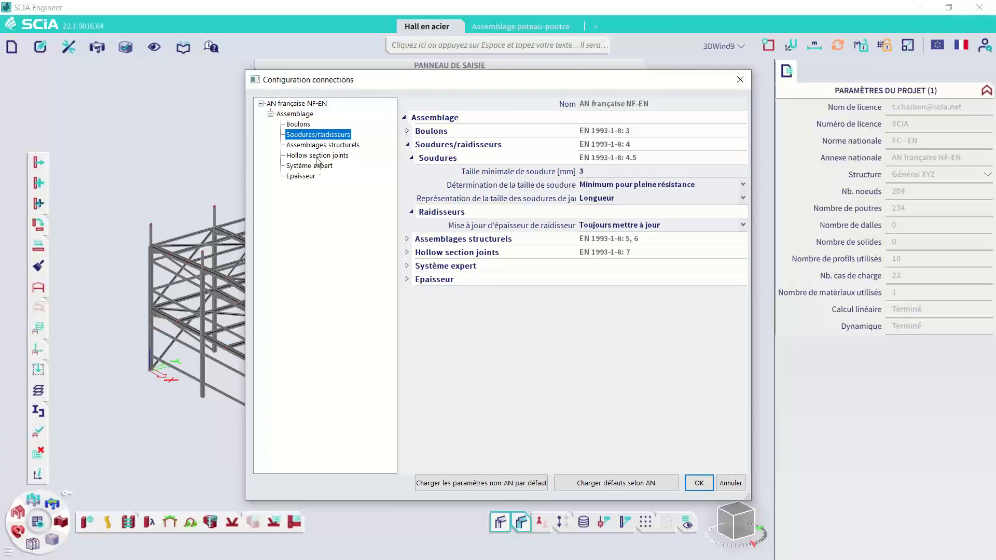
Review the Assemblages structurels settings, including the choices for Transformation des efforts internes, and leave the connection configuration.
left_click(321, 145)
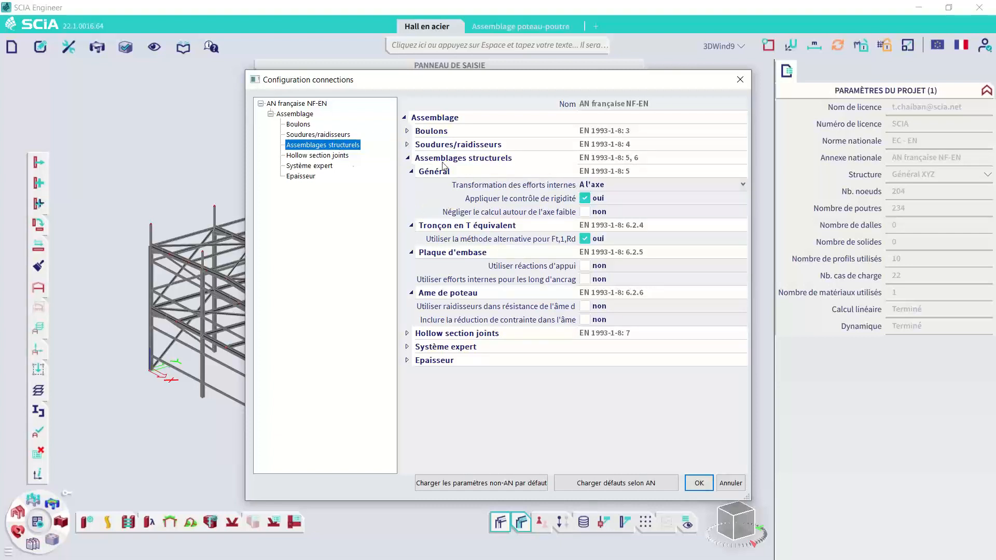
left_click(613, 186)
left_click(614, 186)
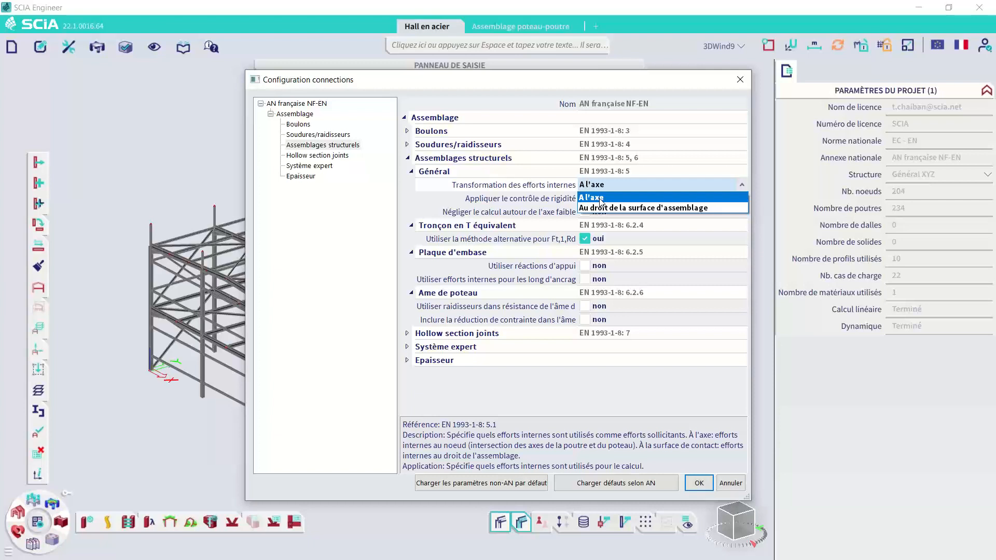
left_click(580, 410)
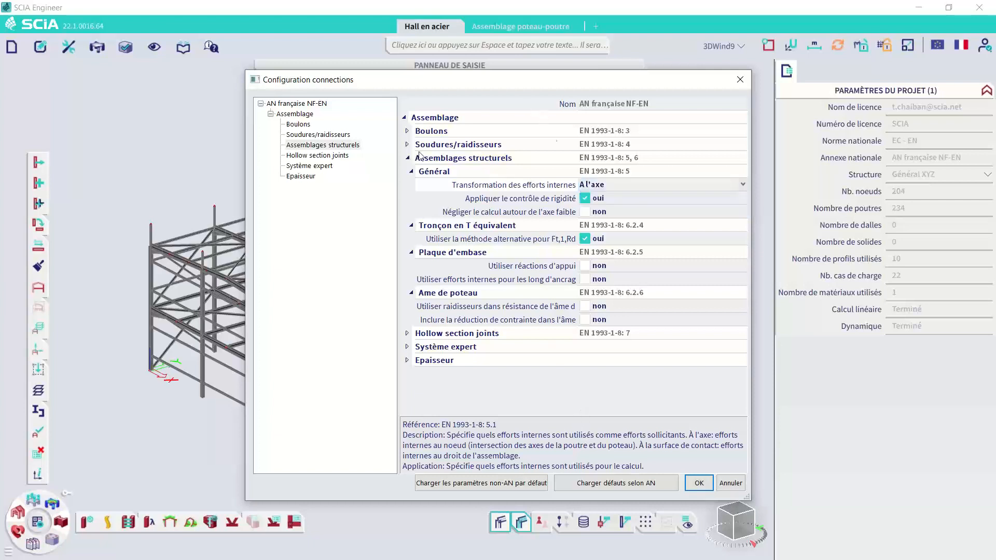
left_click(739, 81)
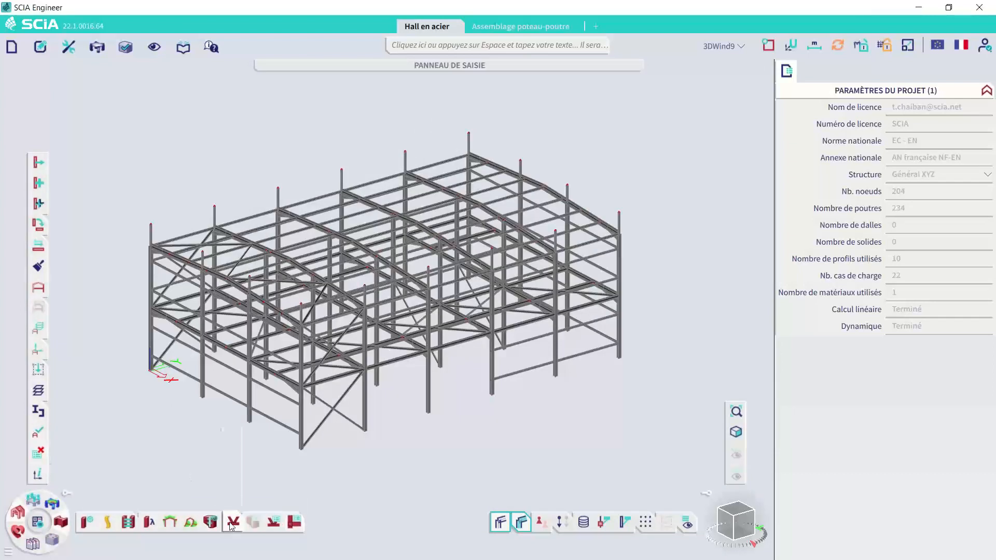
Create a frame steel connection at corner node N2, keeping only the column and the haunched rafter B2 as connected members.
mouse_move(232, 522)
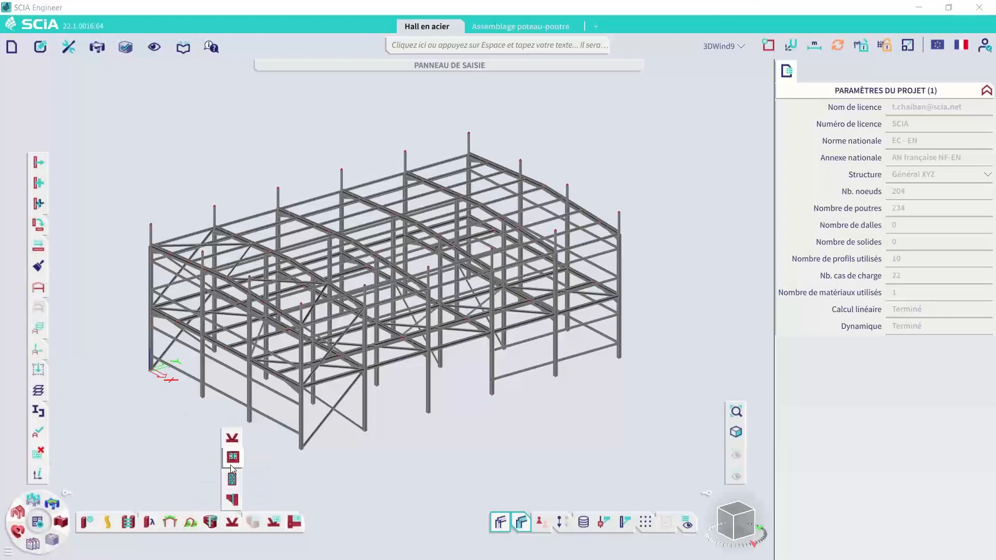
left_click(237, 503)
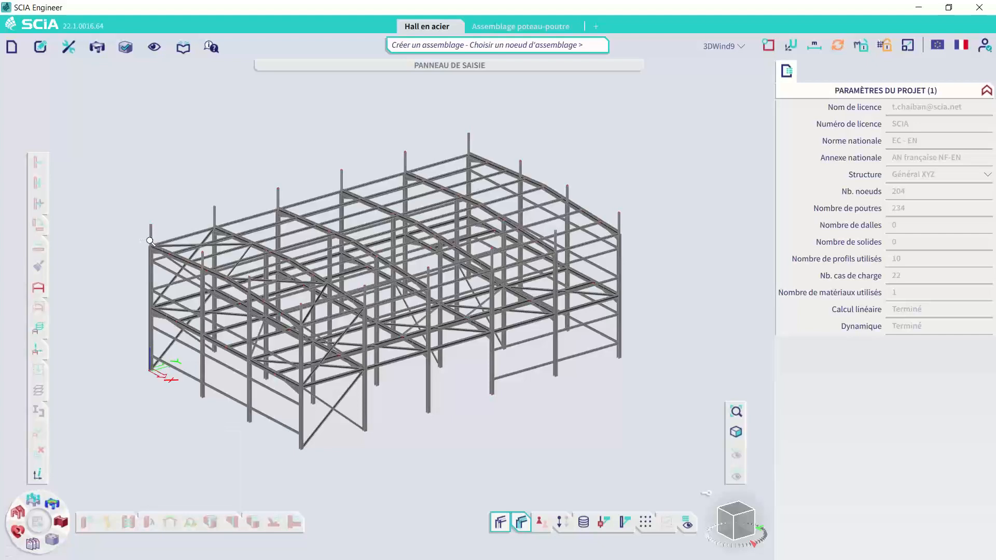
scroll(151, 242, "up", 5)
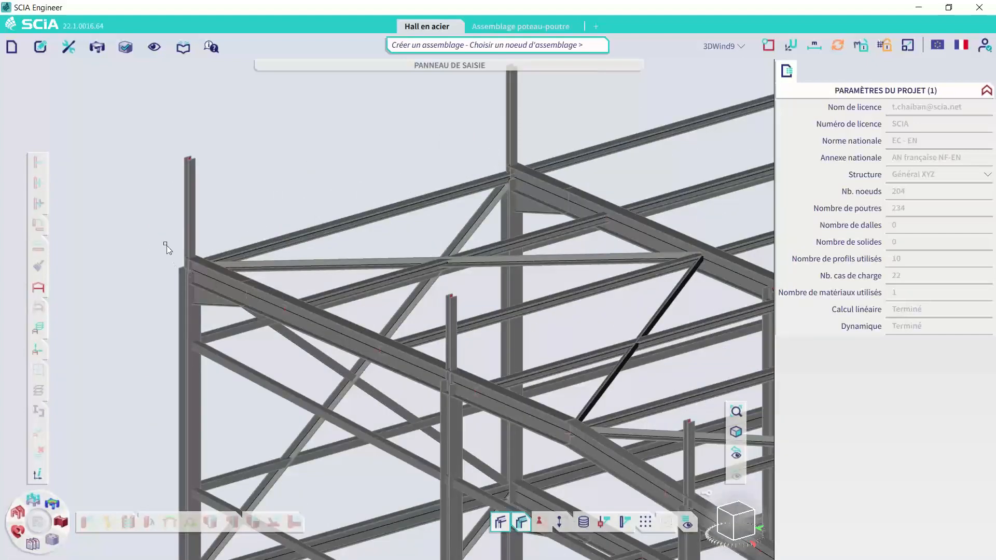
left_click(190, 269)
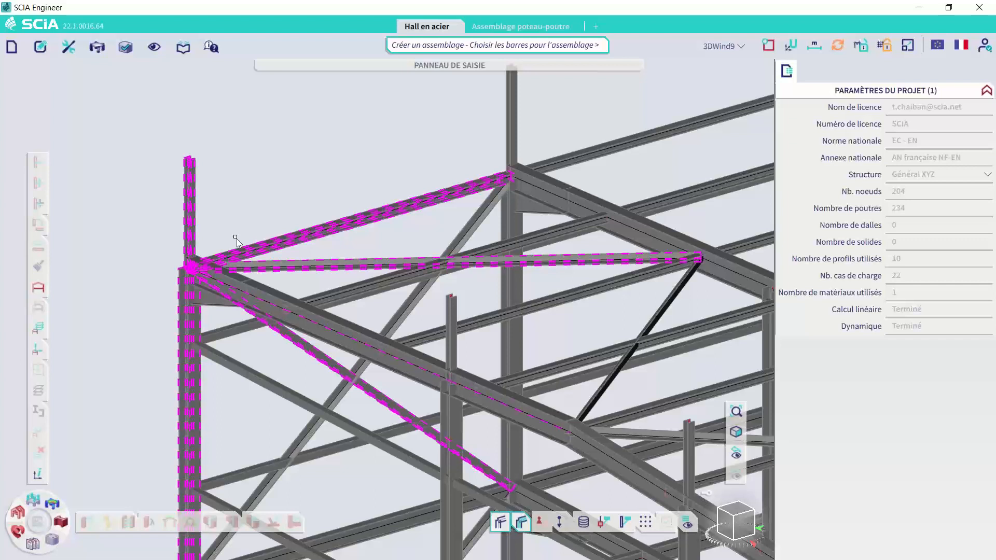
left_click(190, 207)
left_click(256, 254)
left_click(260, 264)
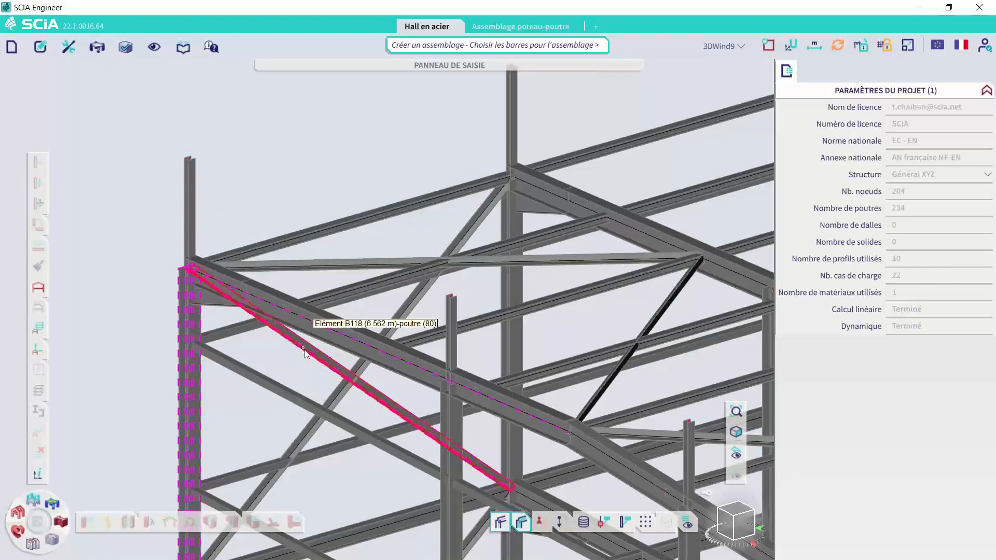
key("Escape")
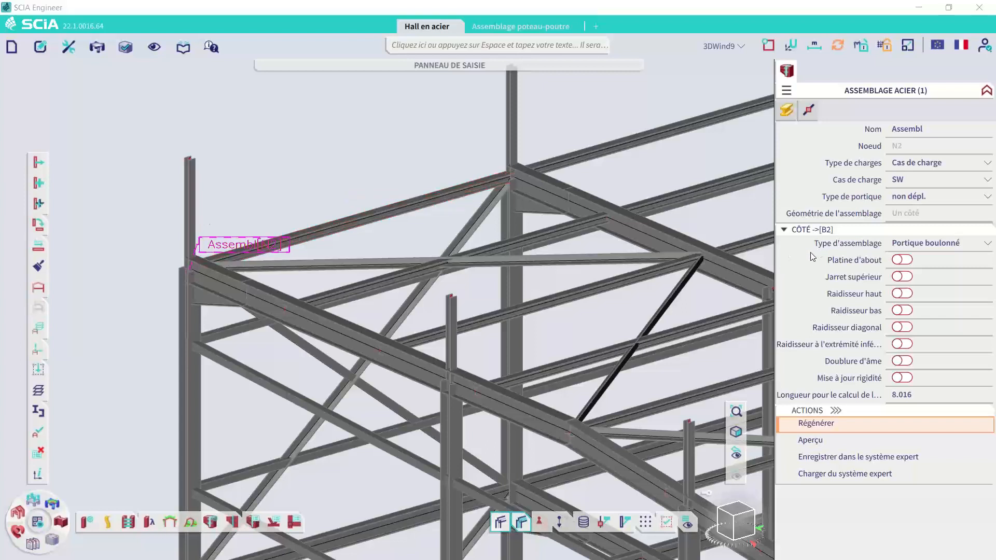
Keep Portique boulonné as the connection type and enable the end plate on side B2.
left_click(938, 250)
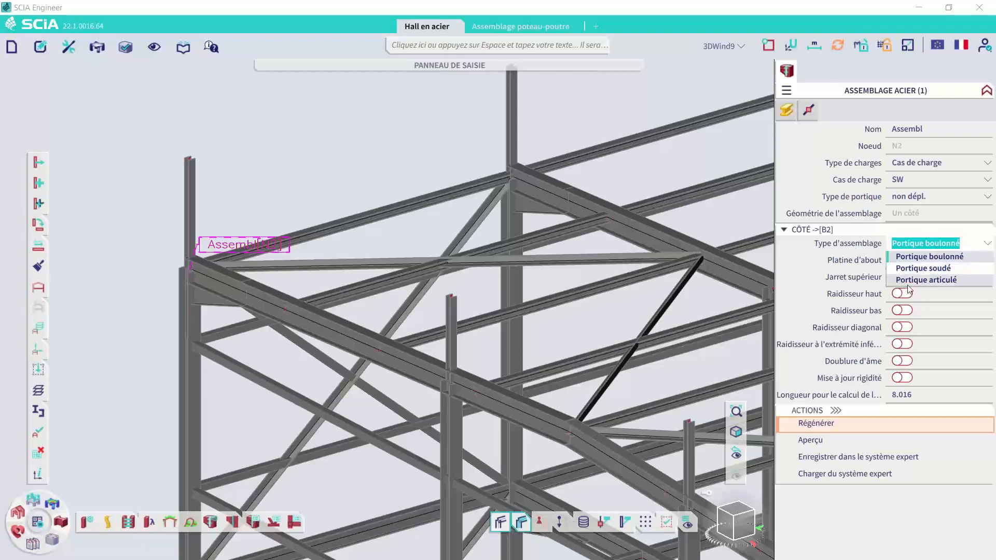
left_click(851, 252)
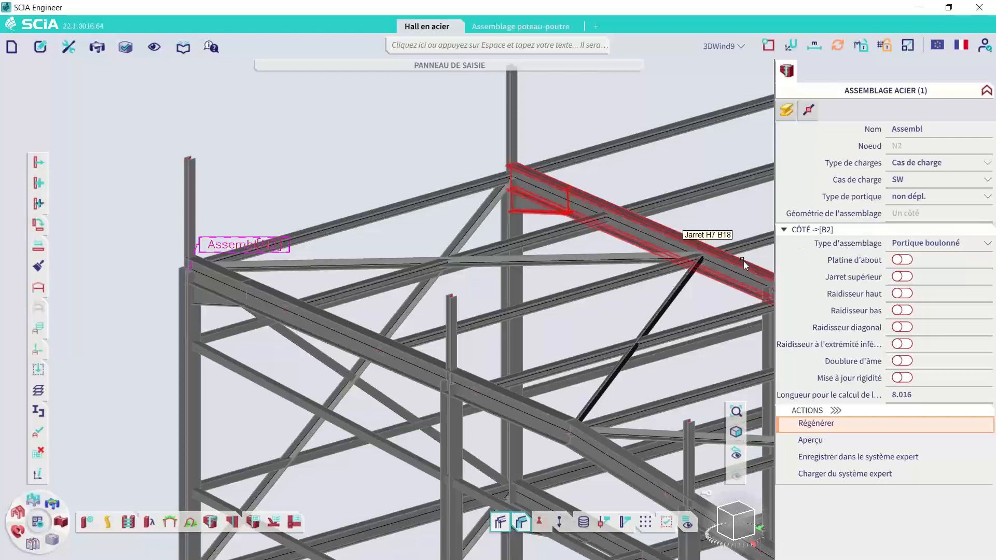
left_click(903, 261)
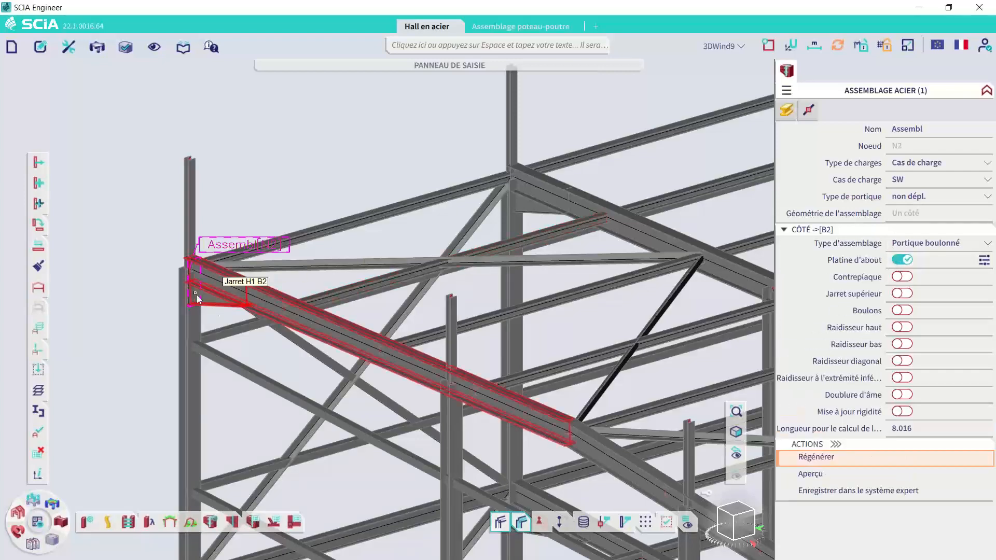
Colour the model's members by element type so that columns and beams are shown differently around connection N2.
scroll(196, 270, "up", 2)
scroll(197, 270, "up", 4)
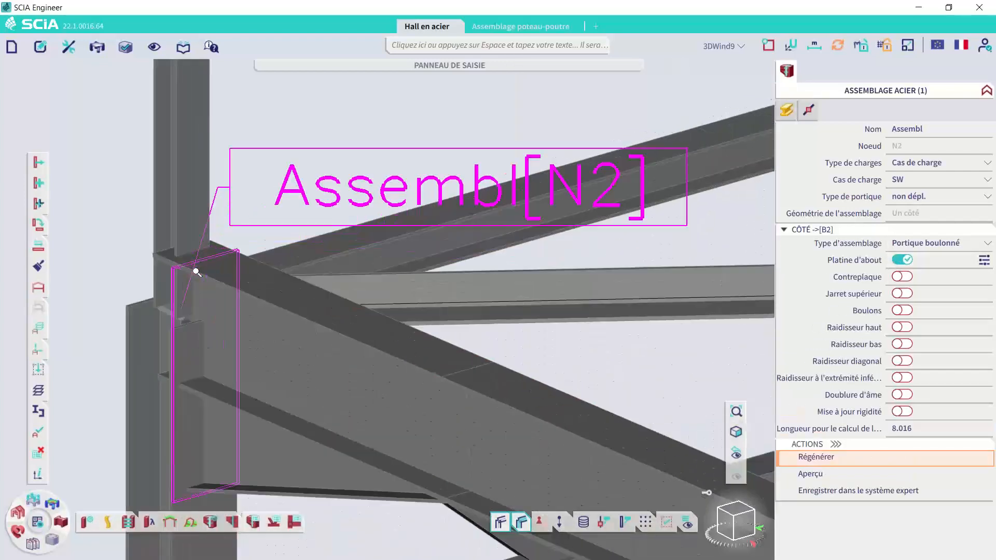
scroll(187, 241, "down", 3)
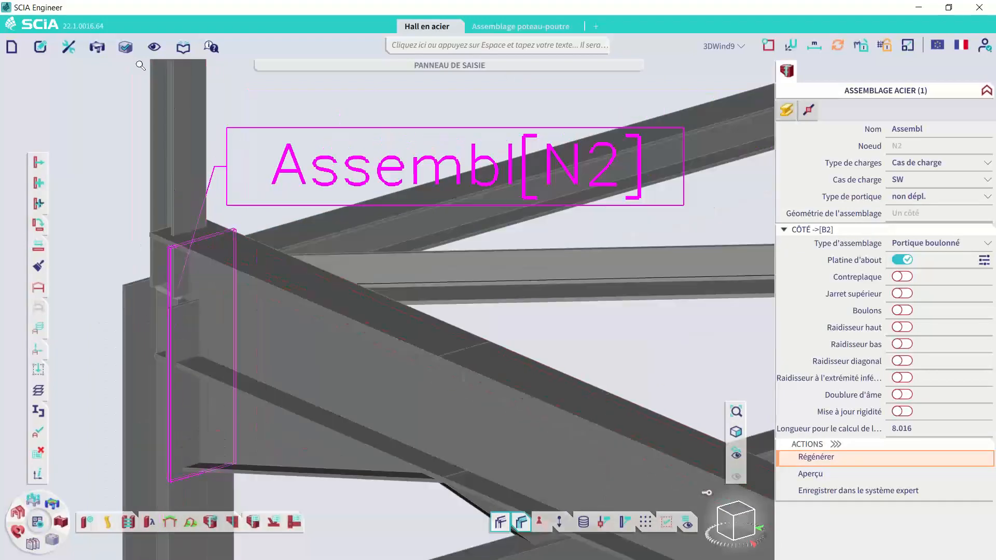
left_click(153, 47)
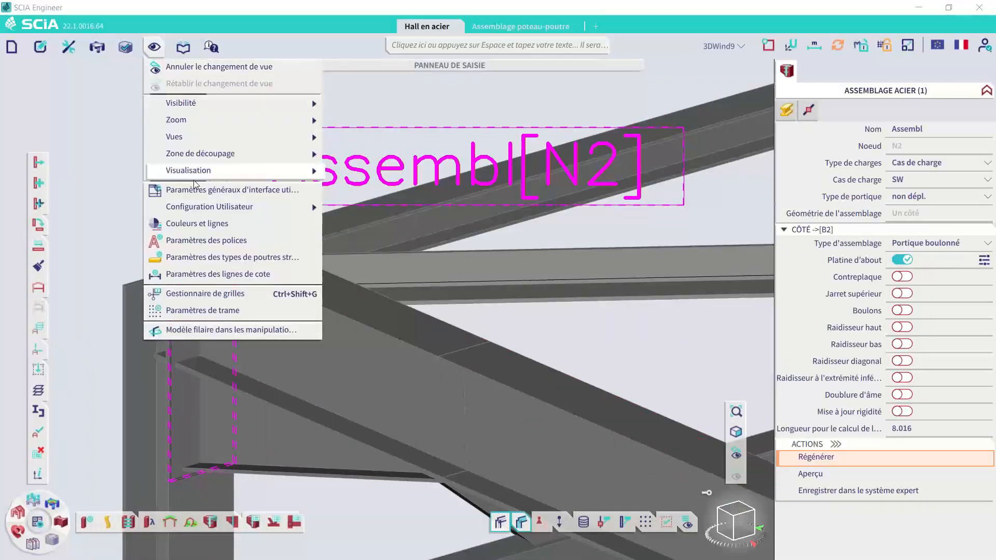
mouse_move(199, 171)
left_click(393, 208)
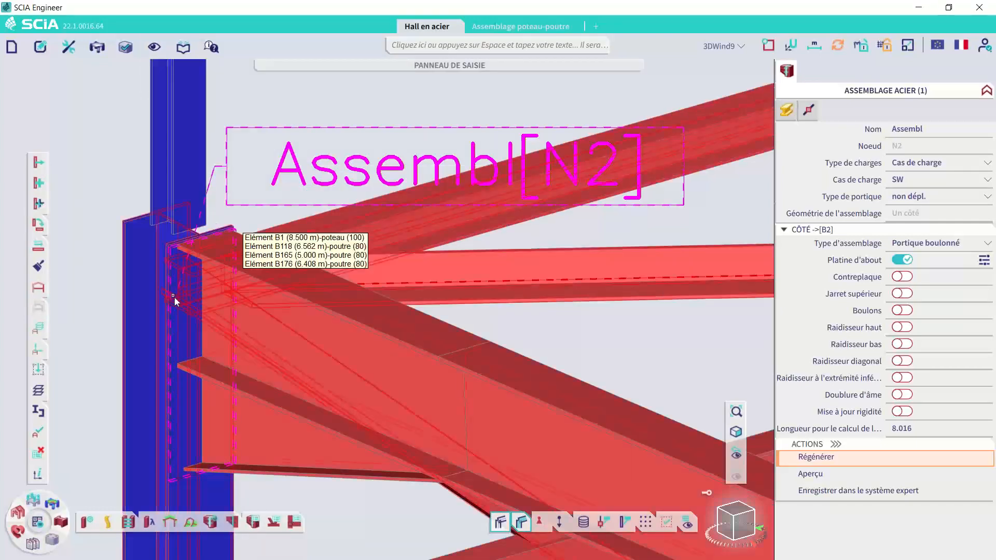
Set the display of steel connections to a solid rendering in the display parameters.
right_click(323, 98)
left_click(384, 132)
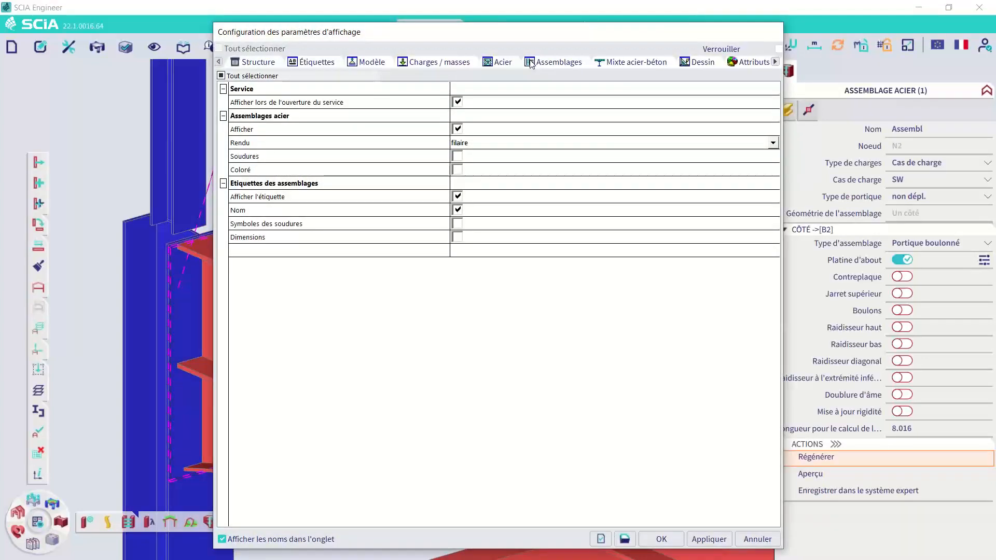
left_click(480, 143)
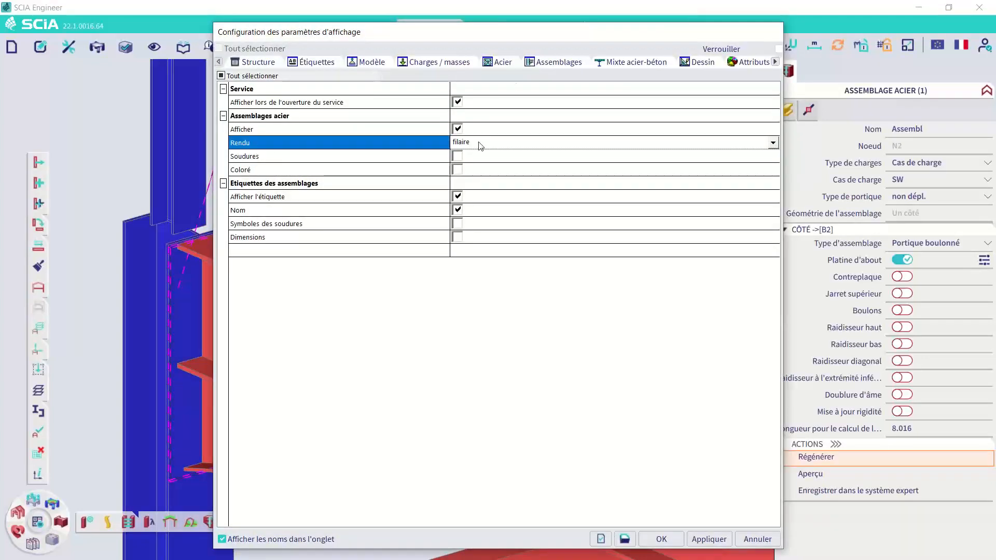
left_click(480, 145)
left_click(472, 172)
left_click(682, 537)
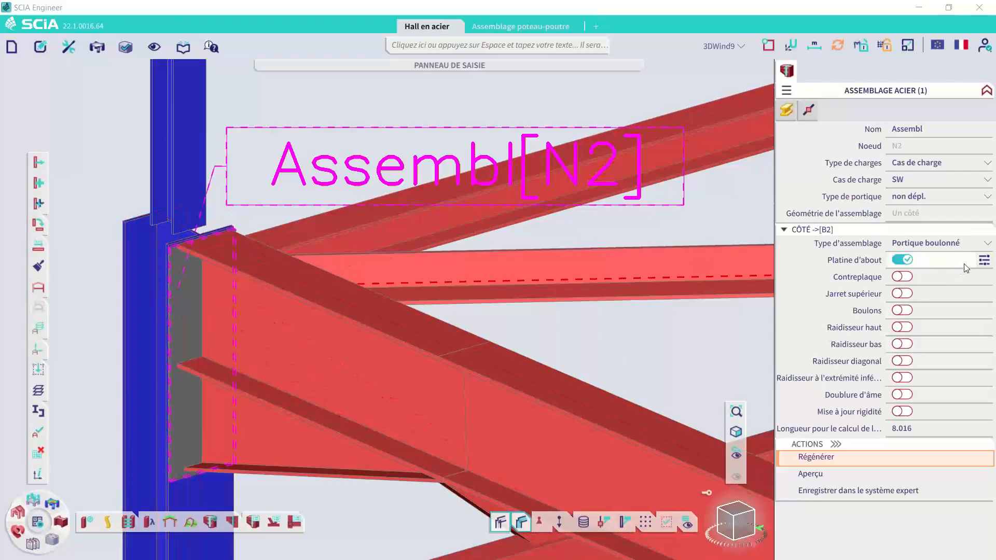
Review the end plate's material, thickness and extension settings, keeping Haut/Bas/Gauche/Droite as the input mode.
left_click(984, 261)
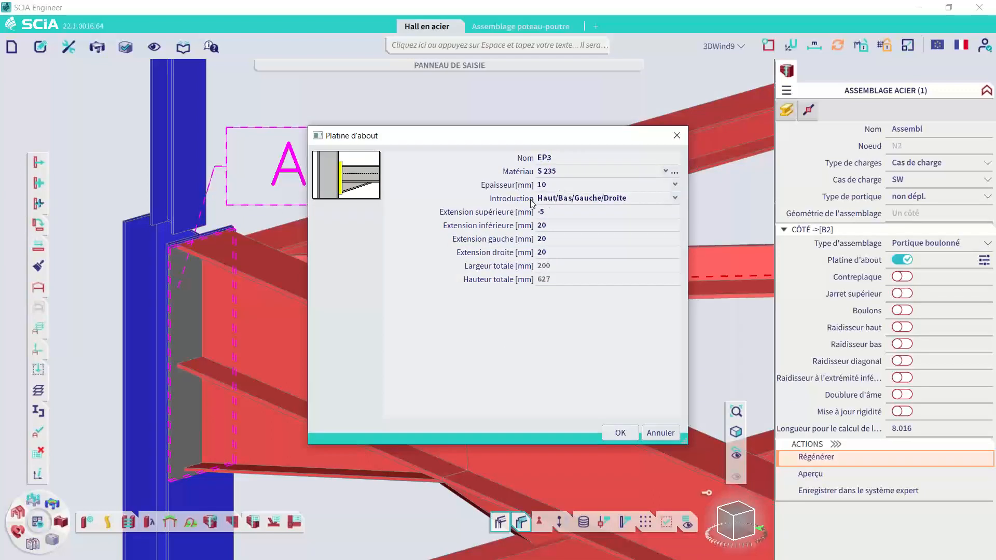
left_click(586, 201)
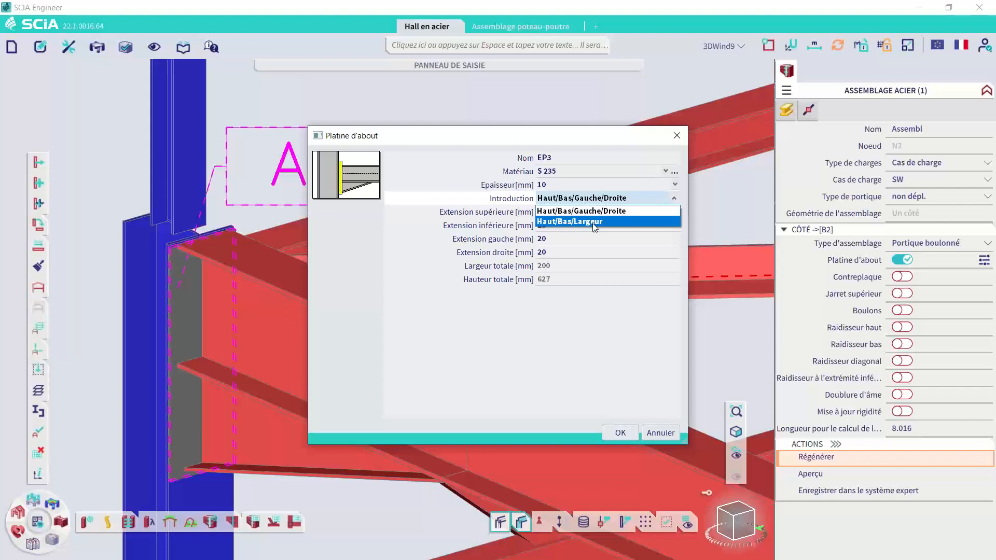
left_click(571, 209)
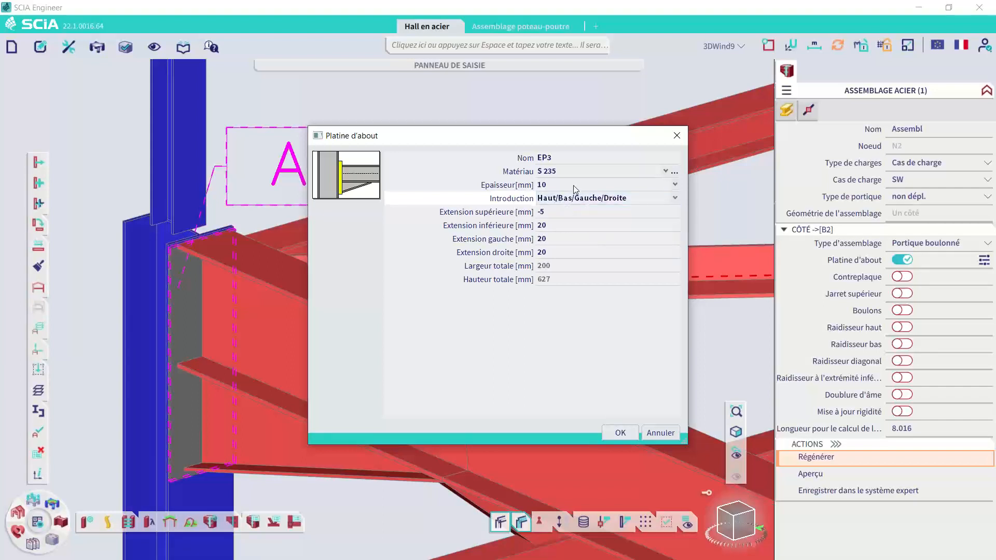
left_click(621, 432)
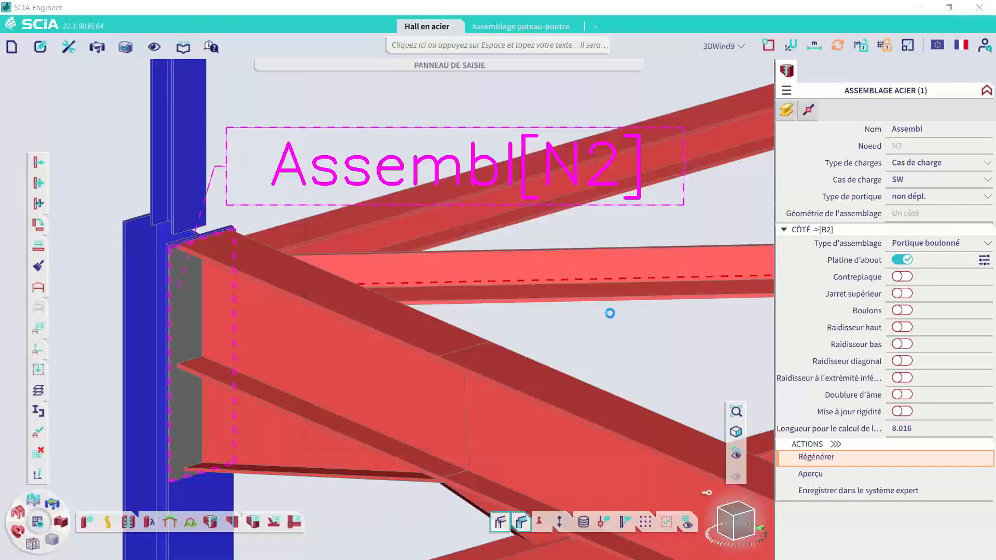
Add a backing plate (Contreplaque) to the bolted connection at node N2.
left_click(903, 278)
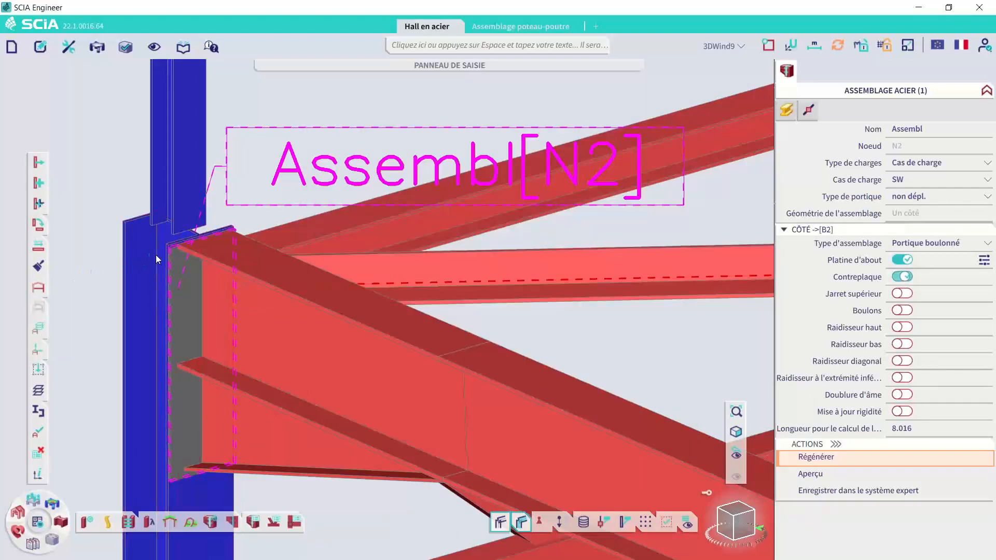
scroll(164, 248, "up", 3)
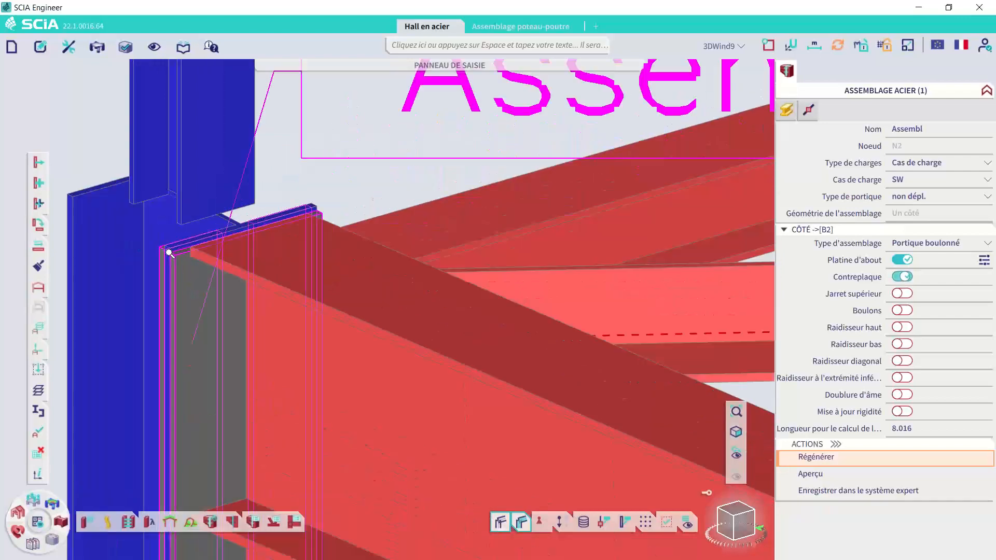
Remove the backing plate (Contreplaque) from the connection, and try out an upper haunch (Jarret supérieur) before removing it too.
left_click(905, 278)
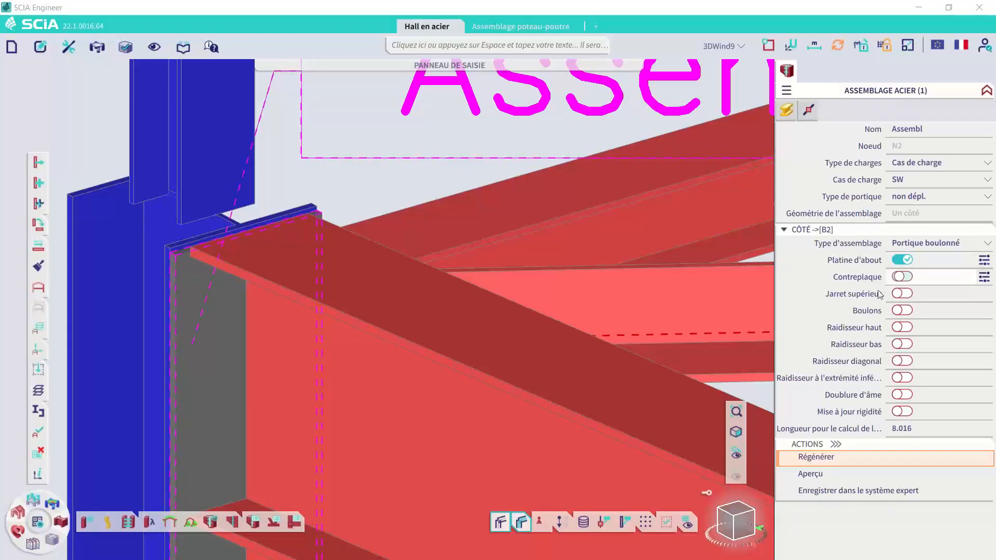
scroll(306, 255, "down", 2)
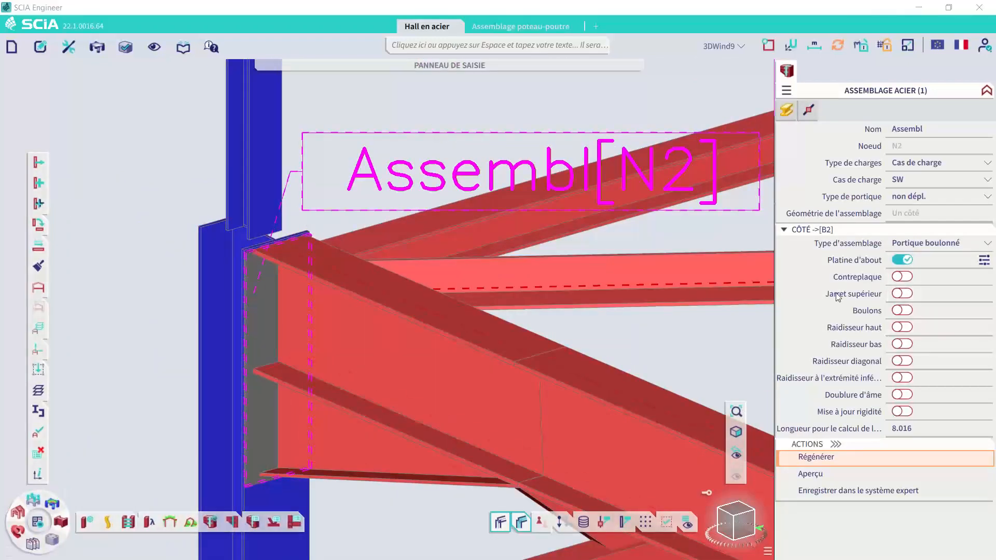
left_click(902, 293)
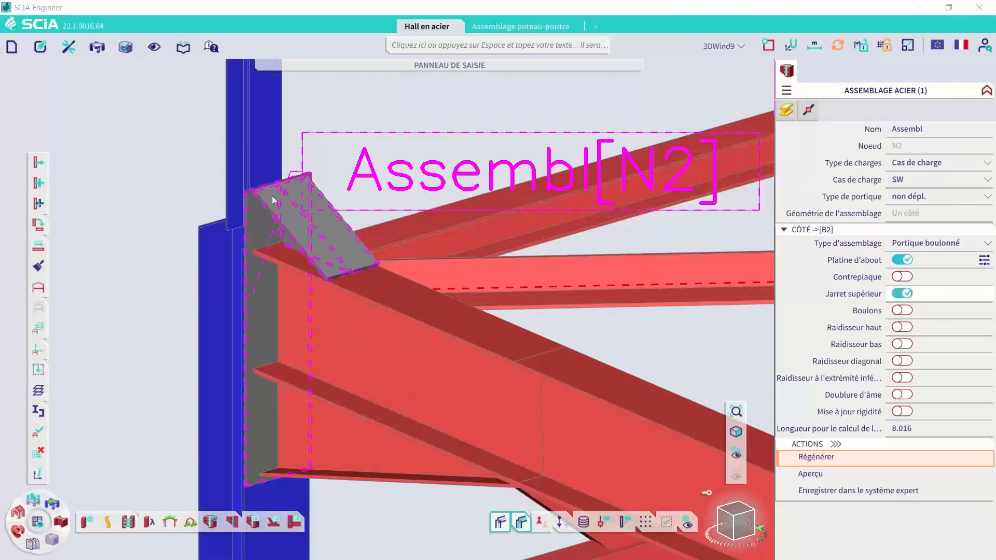
left_click(904, 295)
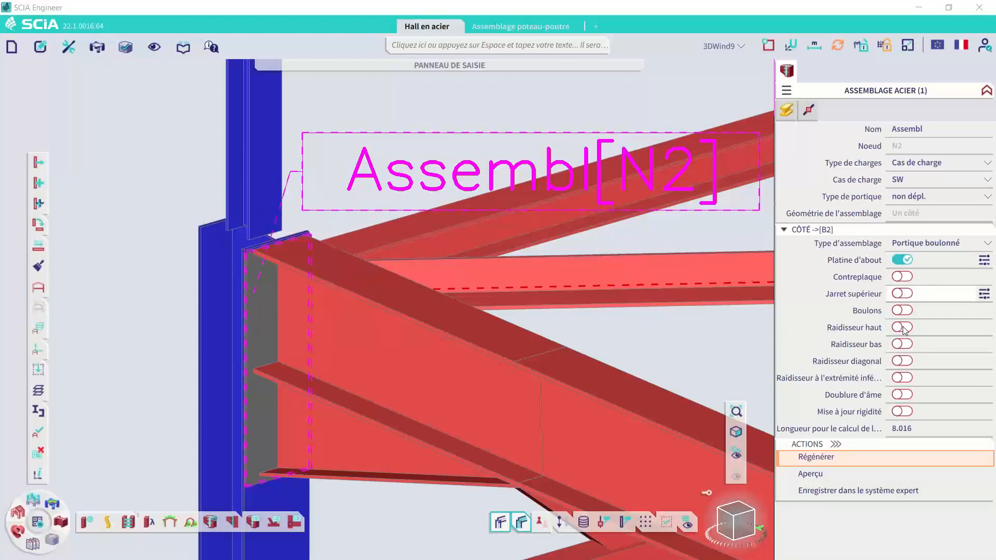
Add a top stiffener (Raidisseur haut), a bottom stiffener (Raidisseur bas) and bolts (Boulons) to the connection.
left_click(903, 328)
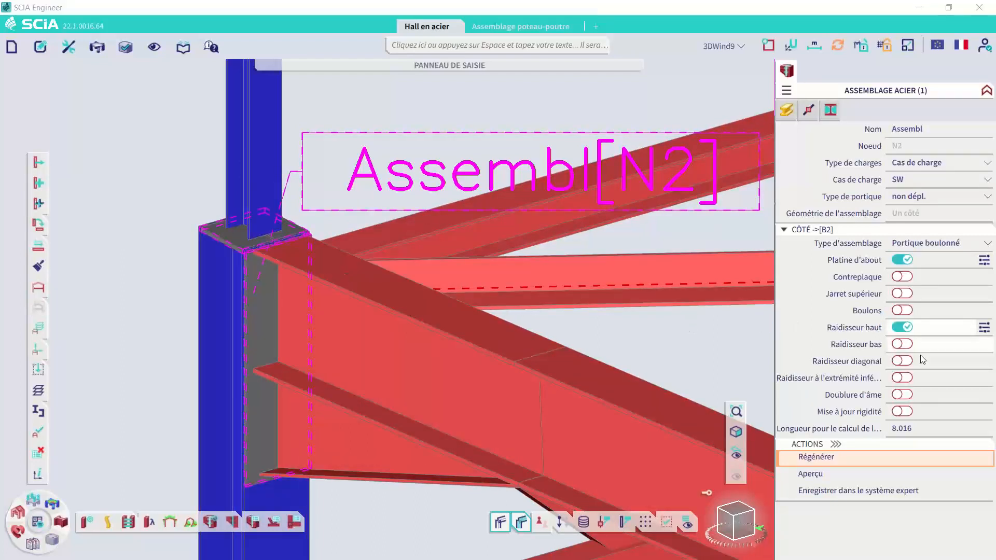
left_click(904, 344)
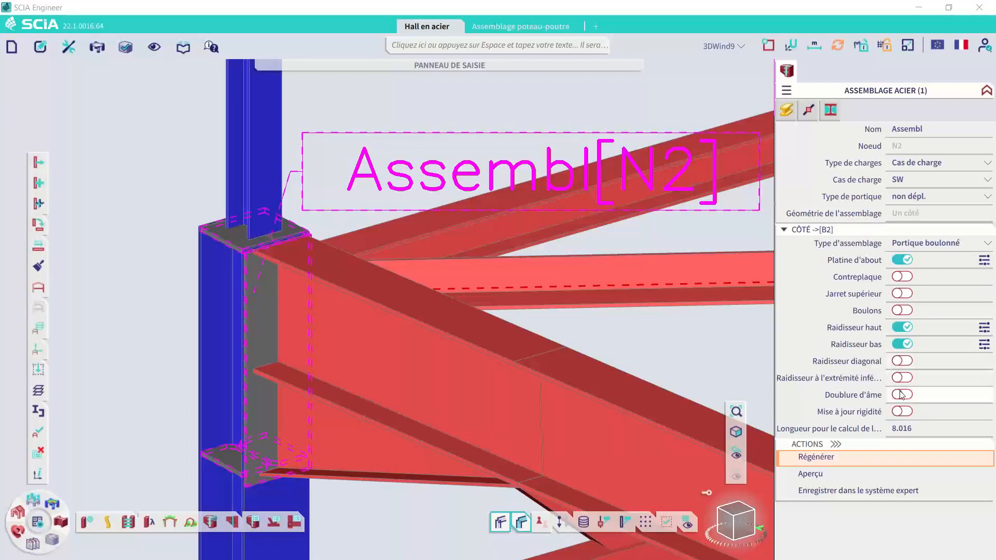
left_click(903, 310)
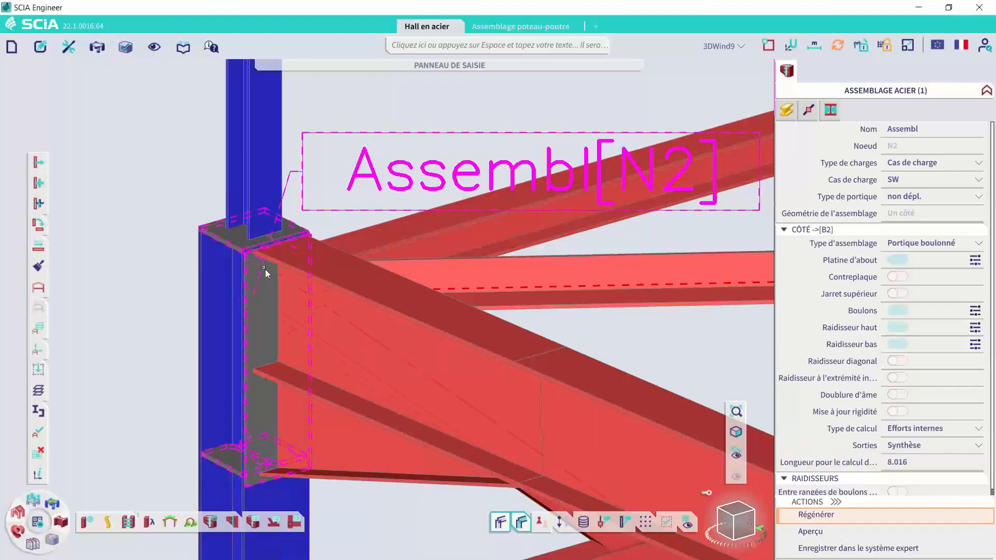
Set the connection's bolt assembly to M16 - 8.8 (ISO 4014, ISO 4032) and reinitialise the bolts.
left_click(975, 311)
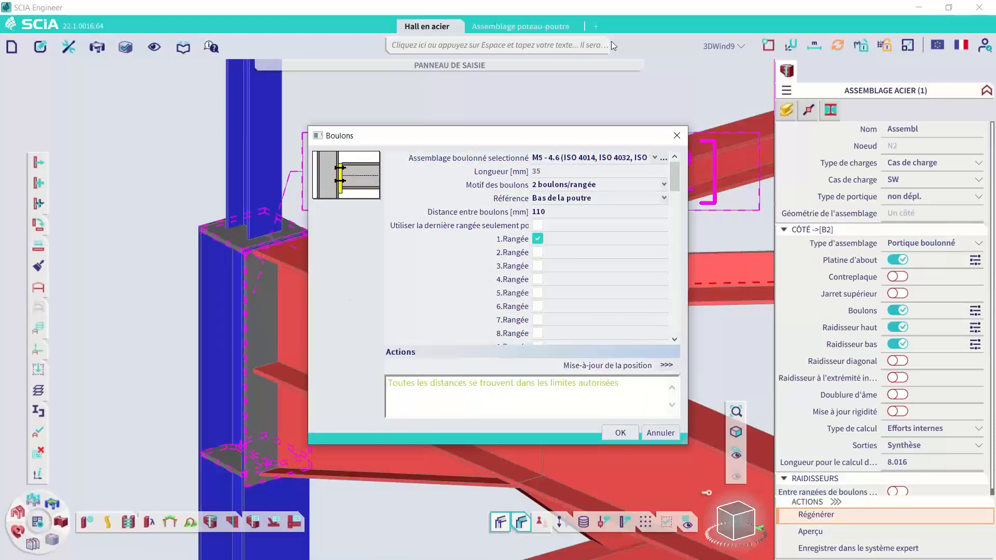
left_click(574, 160)
scroll(579, 229, "down", 15)
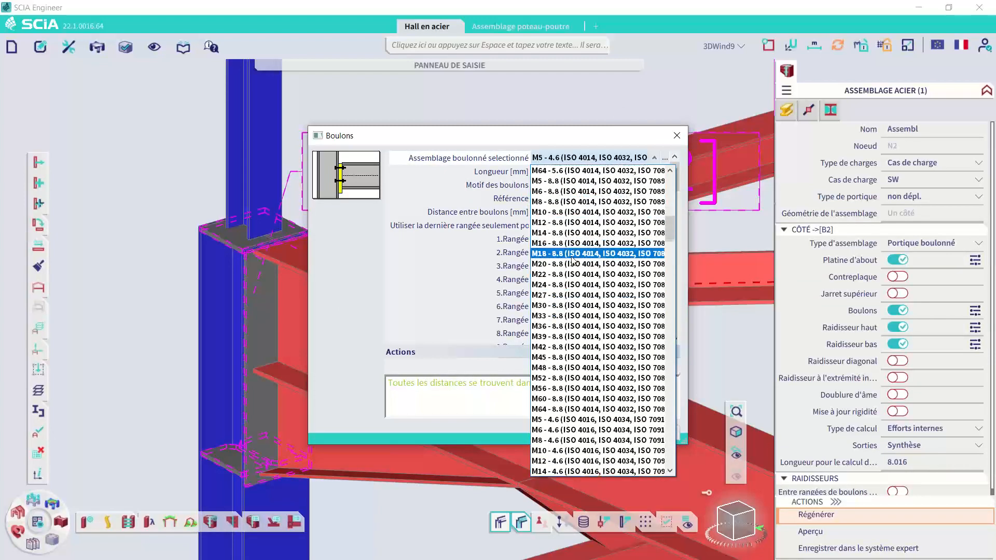
scroll(576, 290, "down", 1)
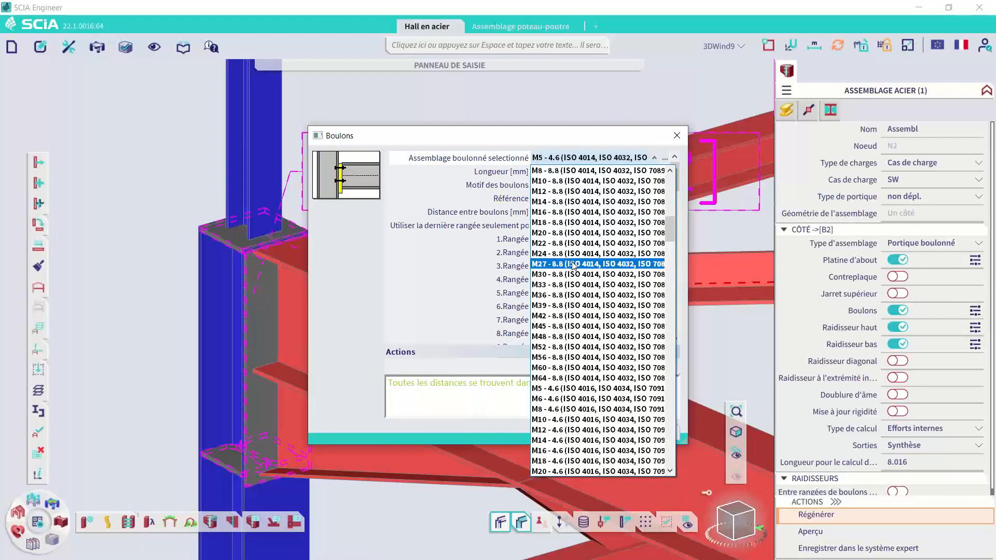
left_click(572, 212)
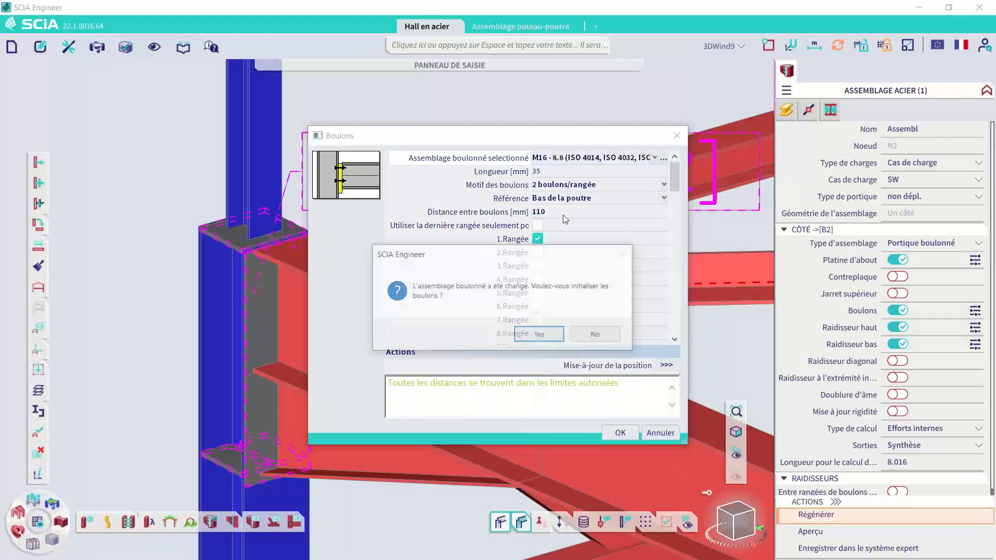
left_click(542, 335)
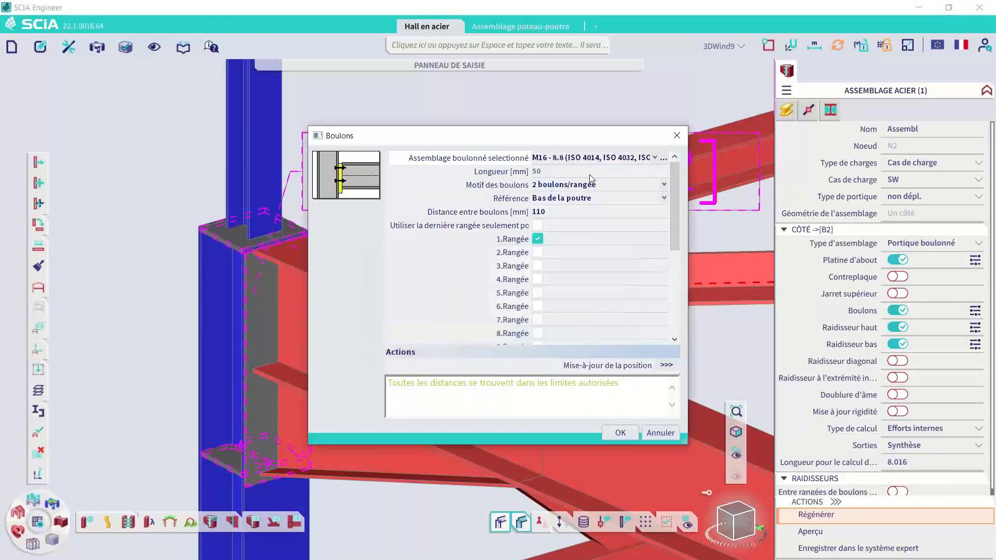
Review the bolt rows and the M16 - 8.8 assembly's definition in the bolt library, keeping the bolt type Normal.
scroll(530, 281, "down", 3)
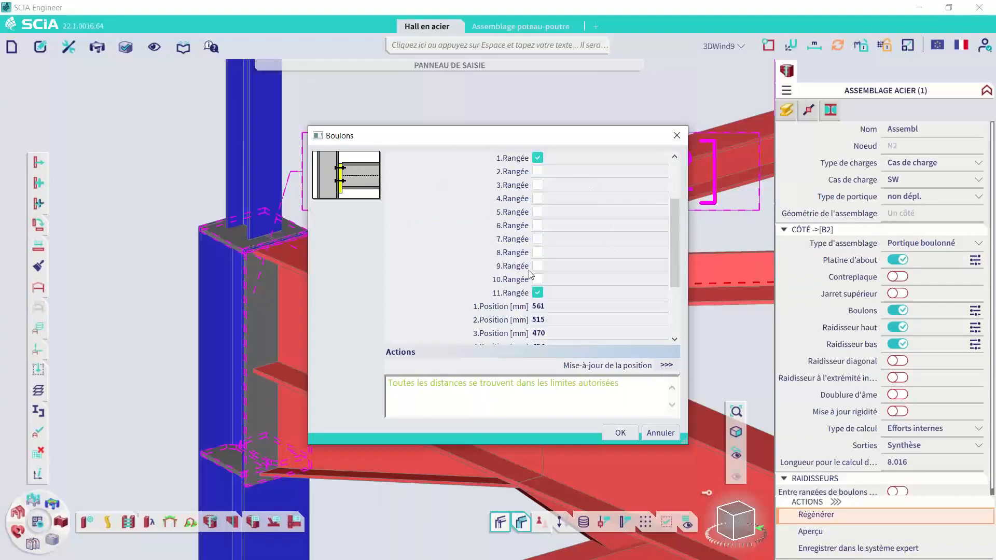
scroll(529, 280, "up", 3)
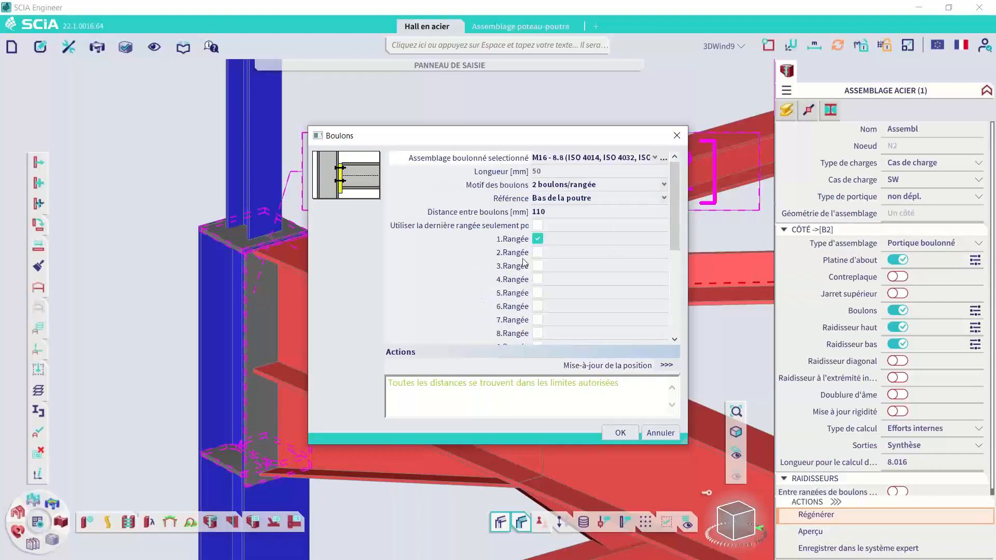
left_click(665, 160)
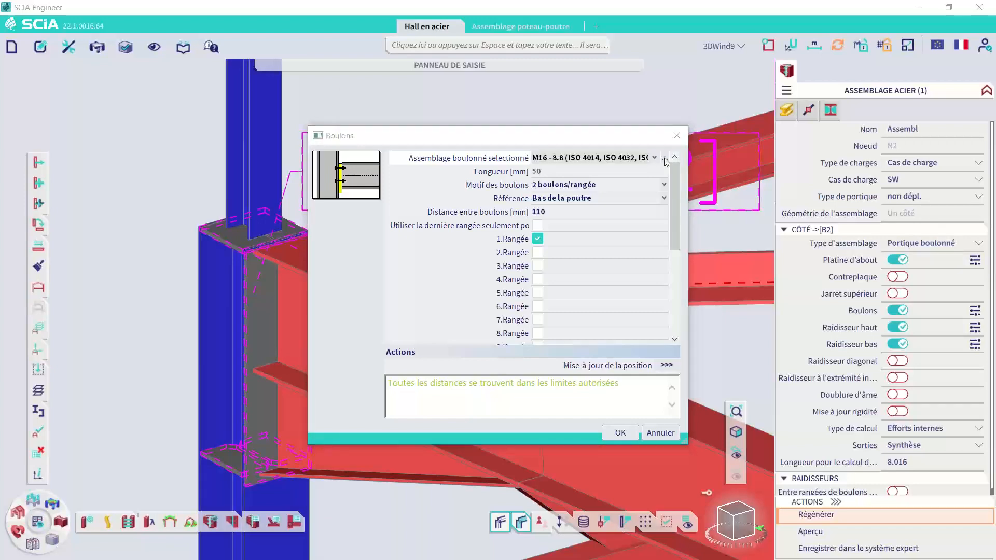
scroll(573, 160, "down", 1)
scroll(573, 166, "up", 1)
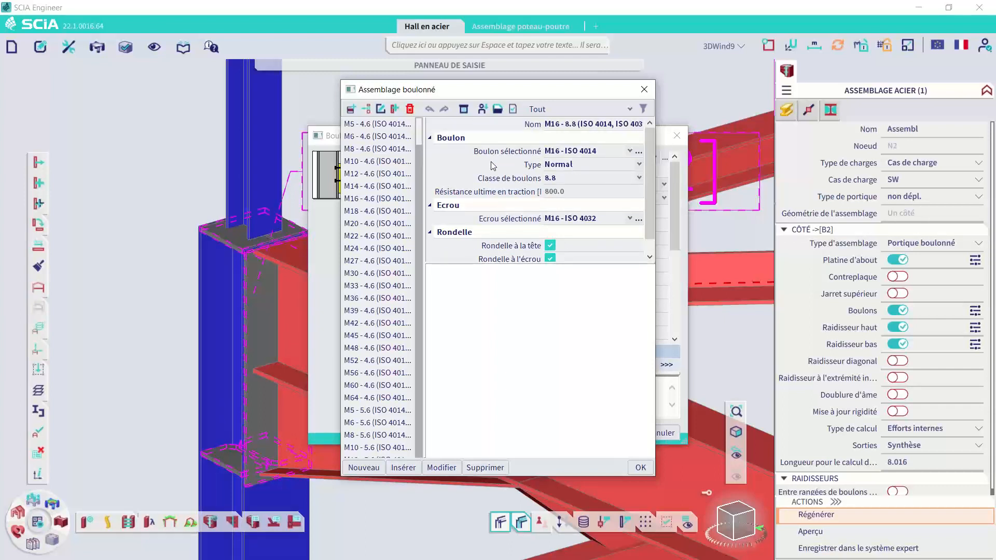
left_click(570, 165)
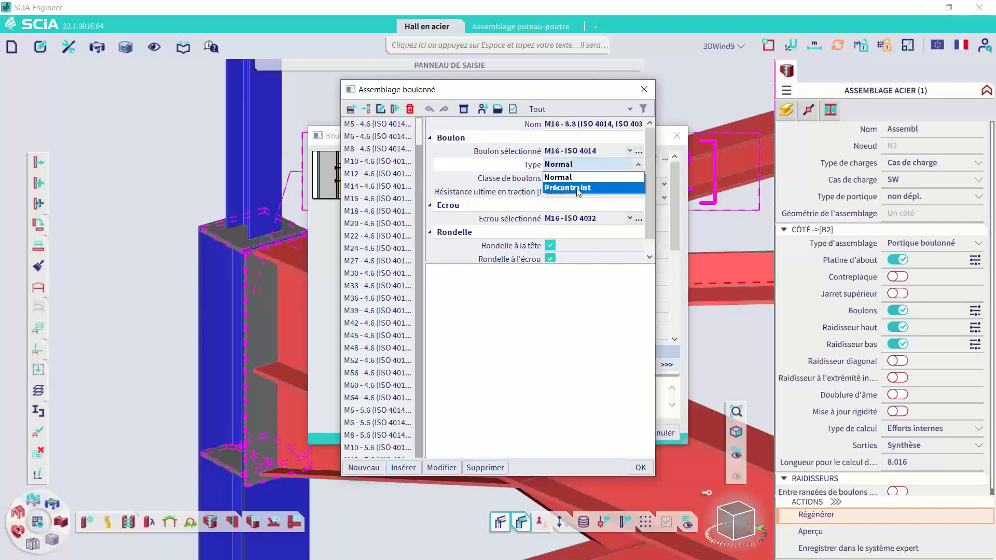
left_click(556, 176)
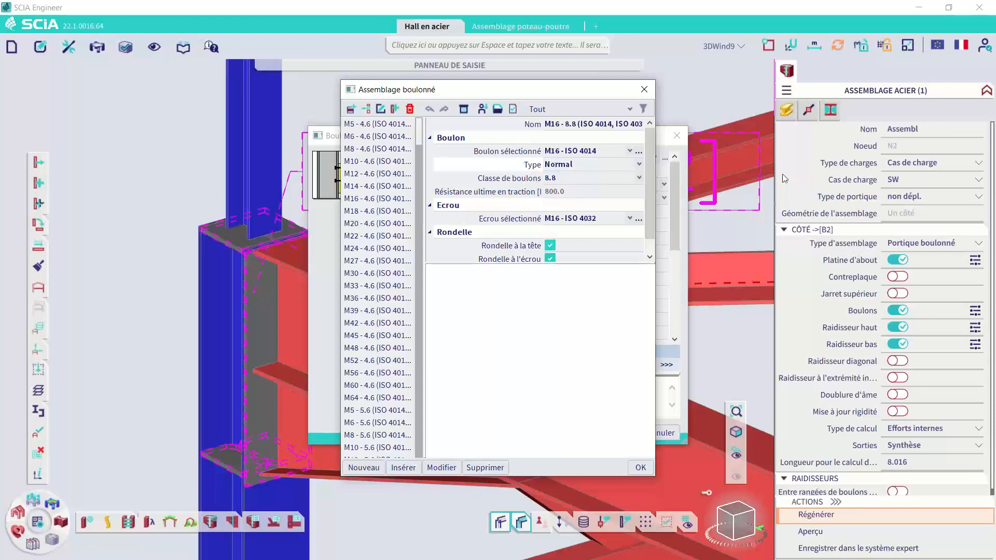
left_click(653, 92)
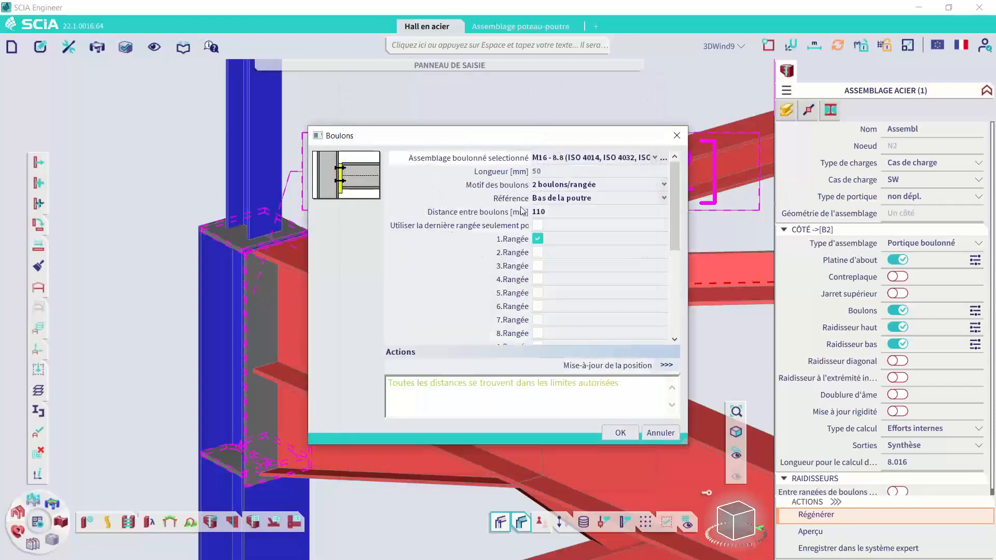
Review the bolt pattern, reference, spacing and row positions, keeping 2 boulons/rangée and Bas de la poutre.
left_click(564, 185)
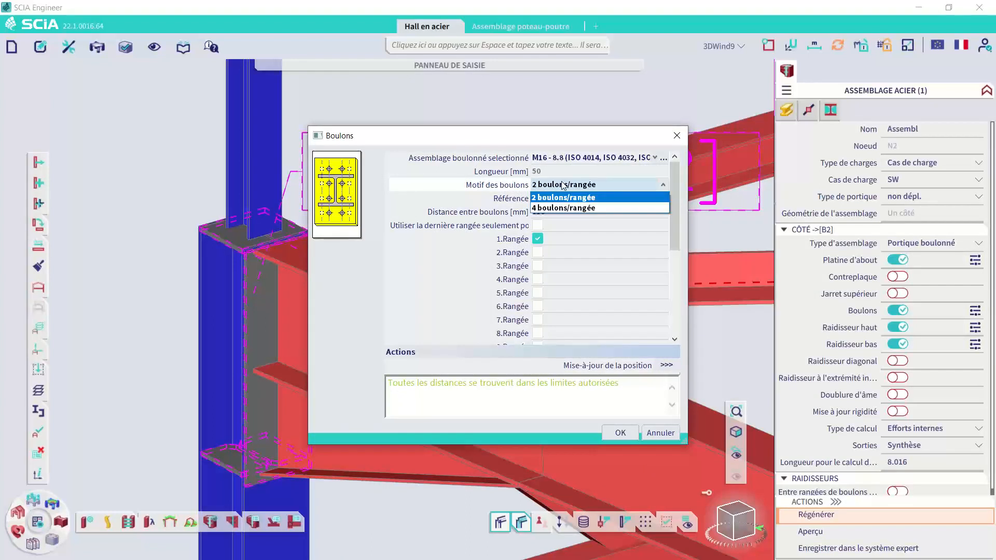
left_click(497, 199)
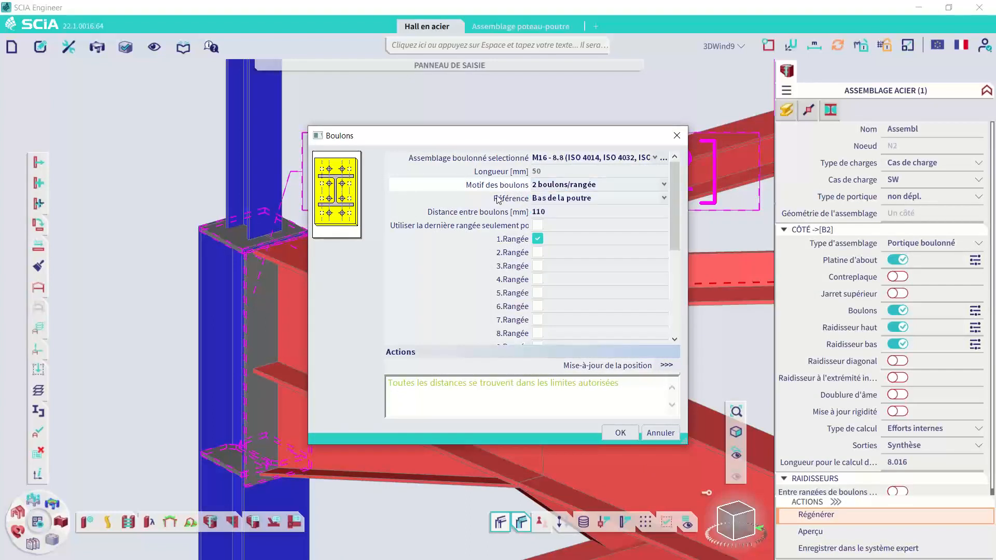
left_click(561, 211)
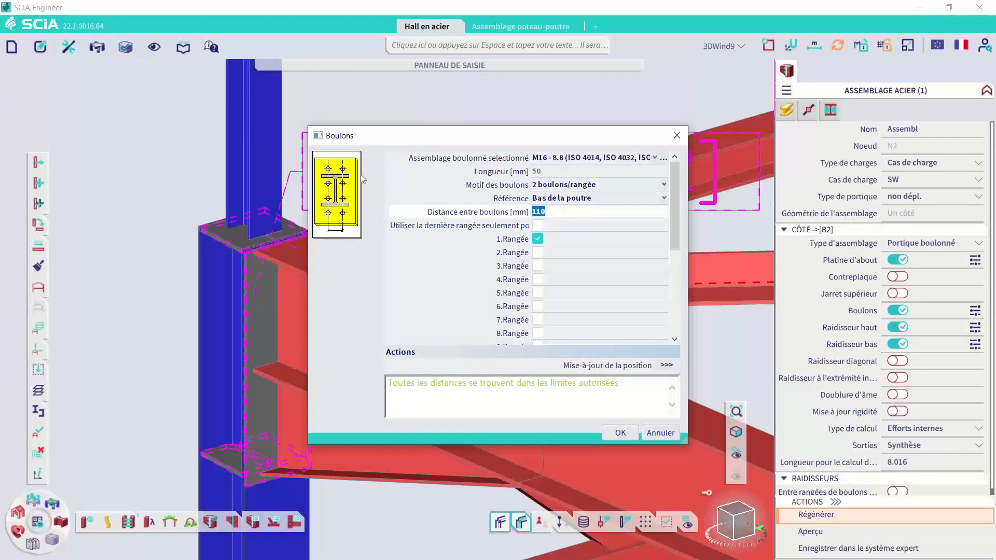
scroll(539, 274, "down", 3)
scroll(540, 270, "up", 2)
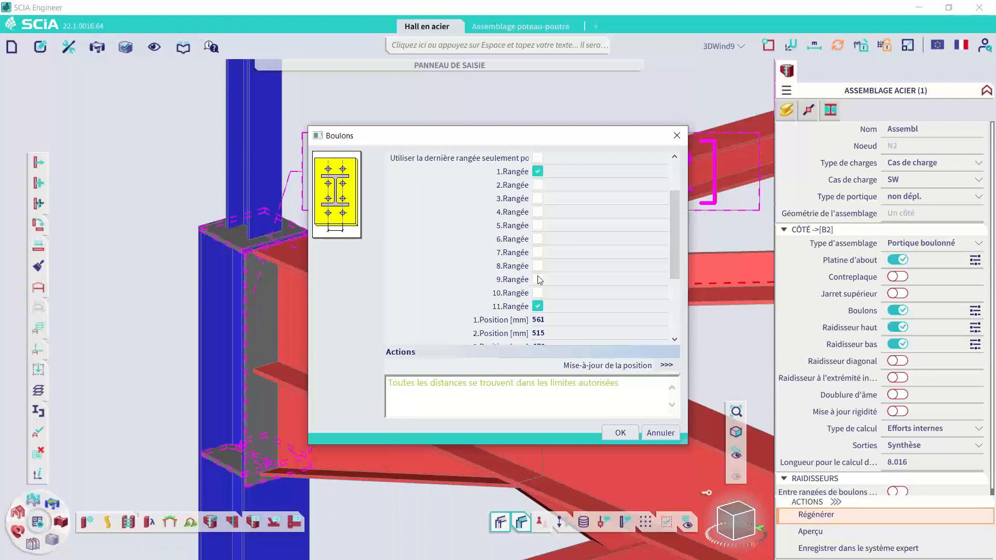
scroll(540, 266, "down", 5)
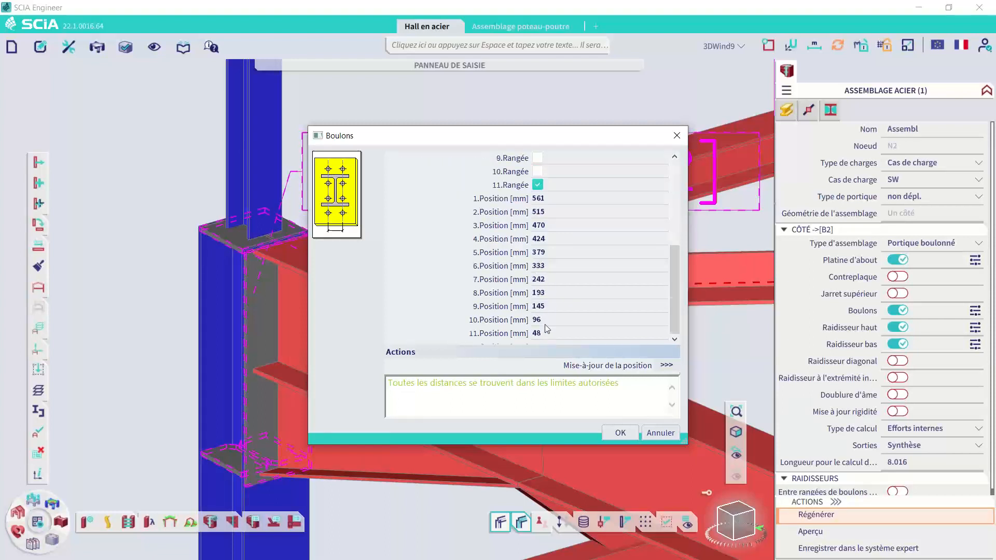
scroll(545, 325, "up", 5)
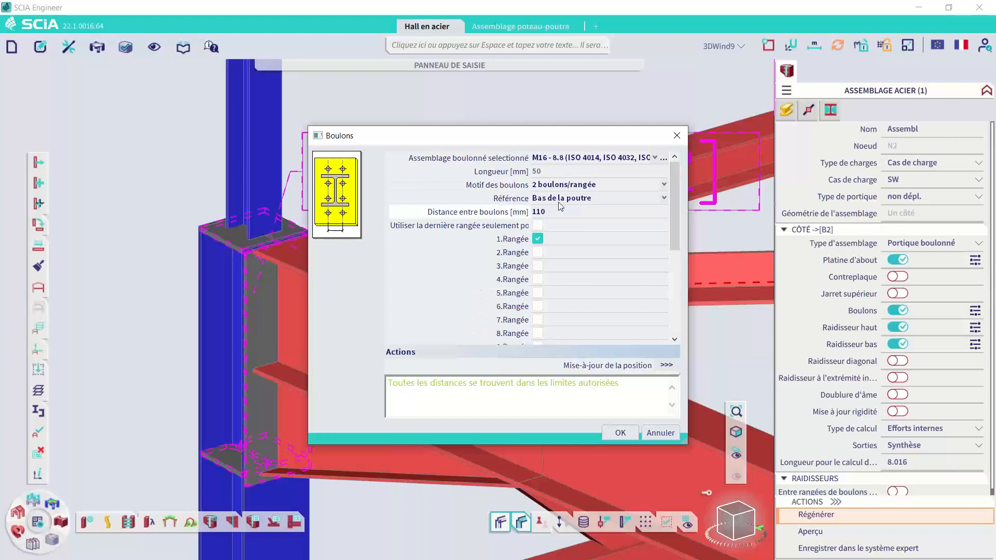
left_click(565, 199)
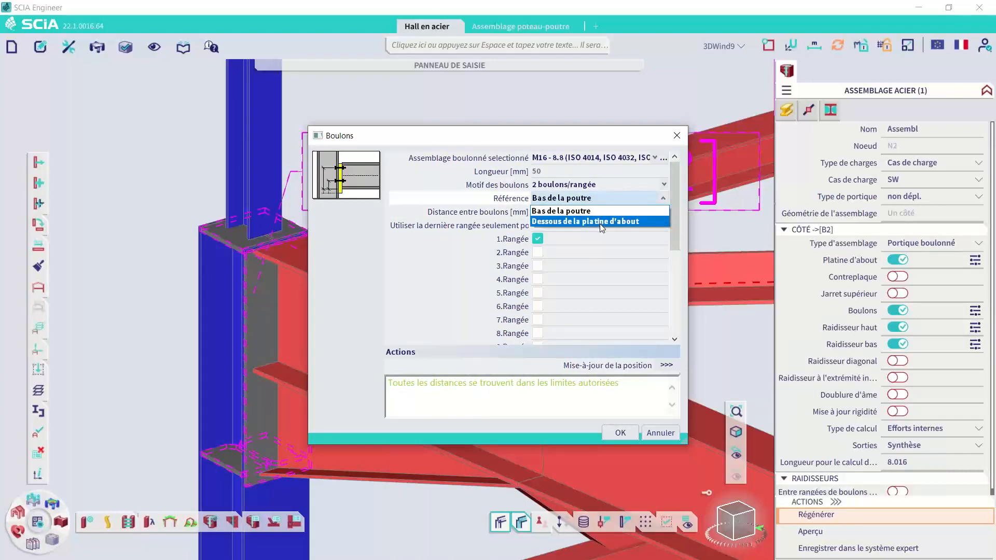
left_click(595, 197)
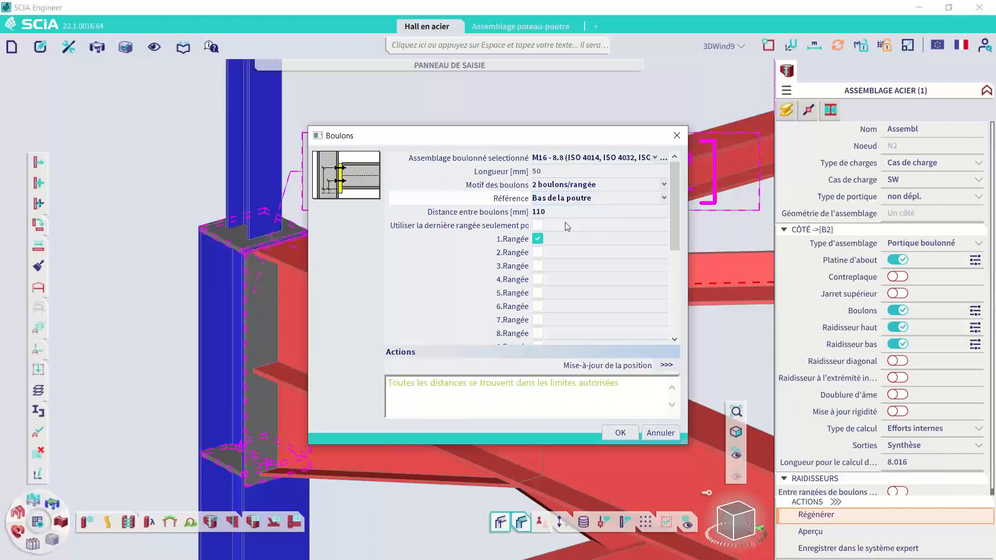
Set the position of the second bolt row to 550 mm.
scroll(538, 239, "down", 1)
scroll(537, 236, "down", 2)
scroll(537, 226, "up", 2)
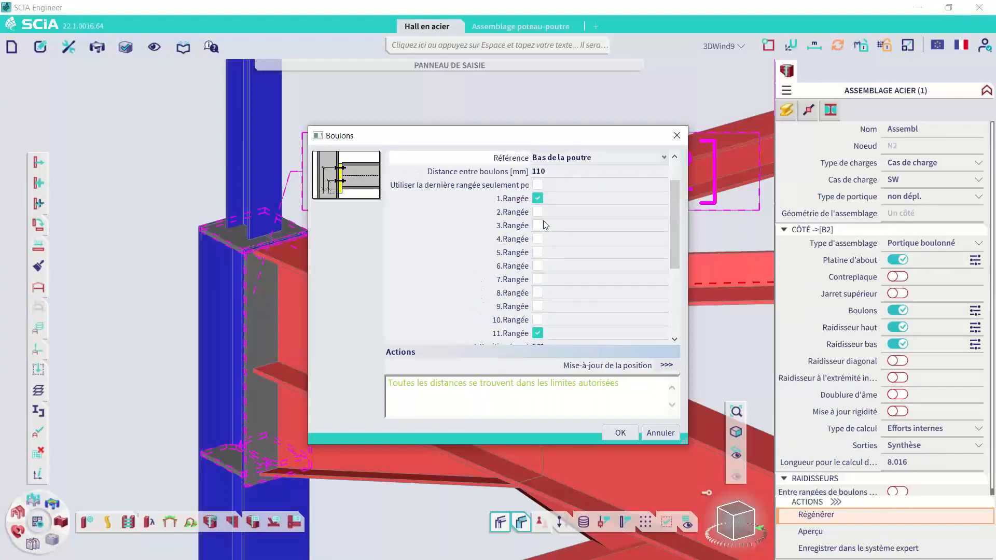
scroll(566, 220, "down", 2)
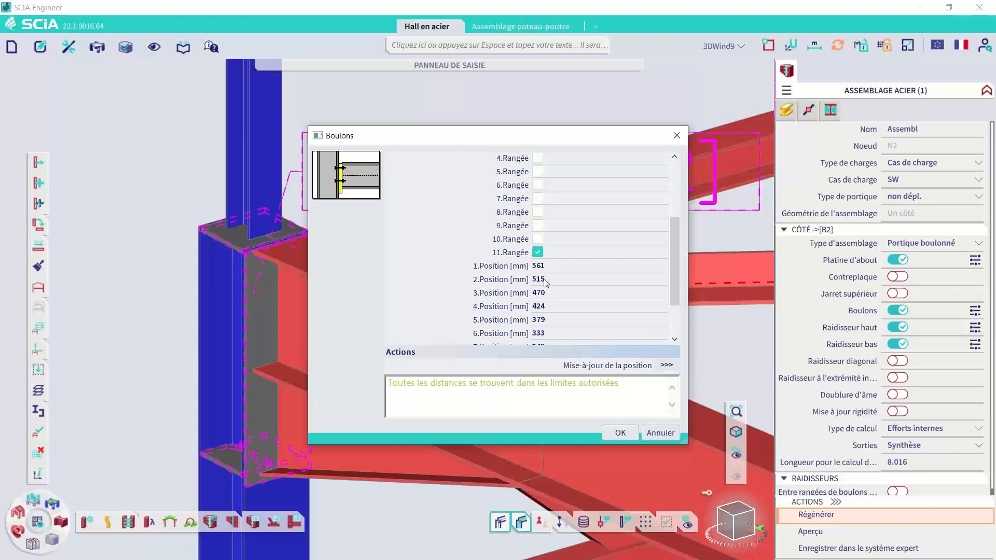
left_click(550, 279)
left_click(566, 278)
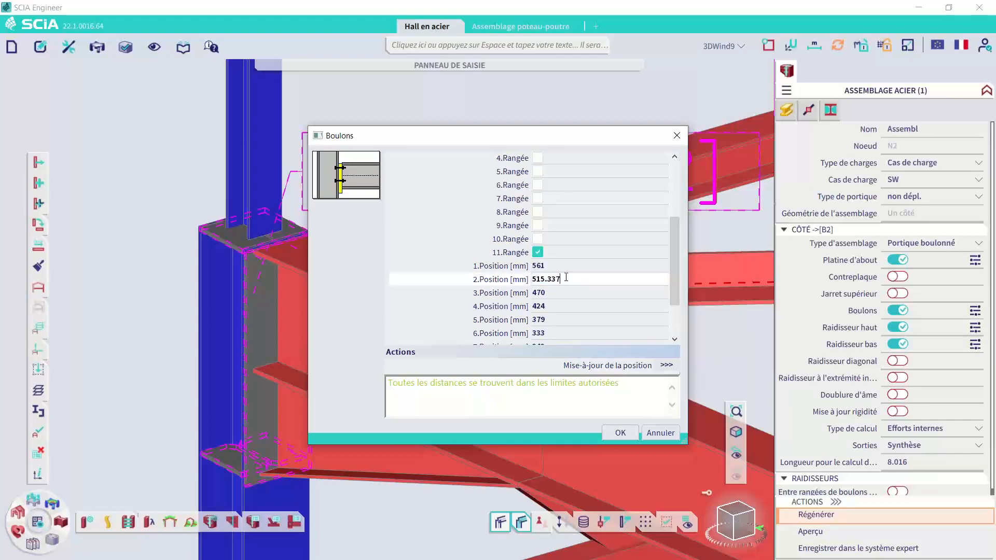
type("(à")
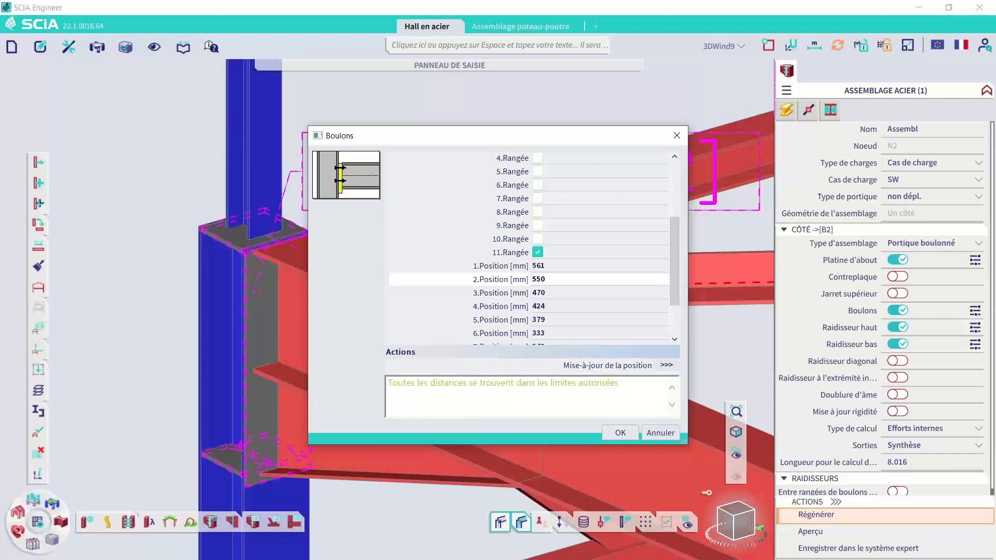
key("Return")
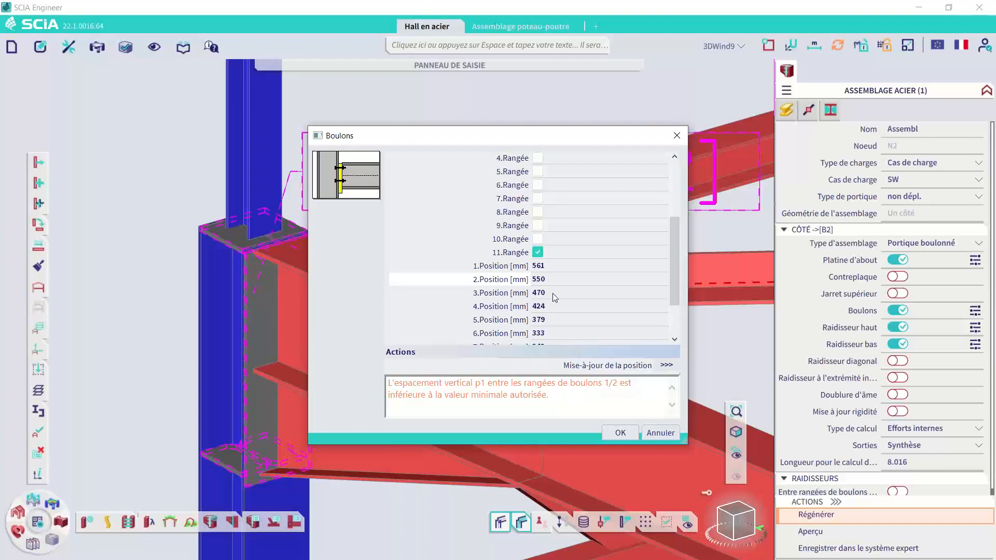
Disable bolt row 2, enable rows 3 and 5 plus further rows lower on the end plate, and apply the bolt settings.
scroll(553, 293, "up", 3)
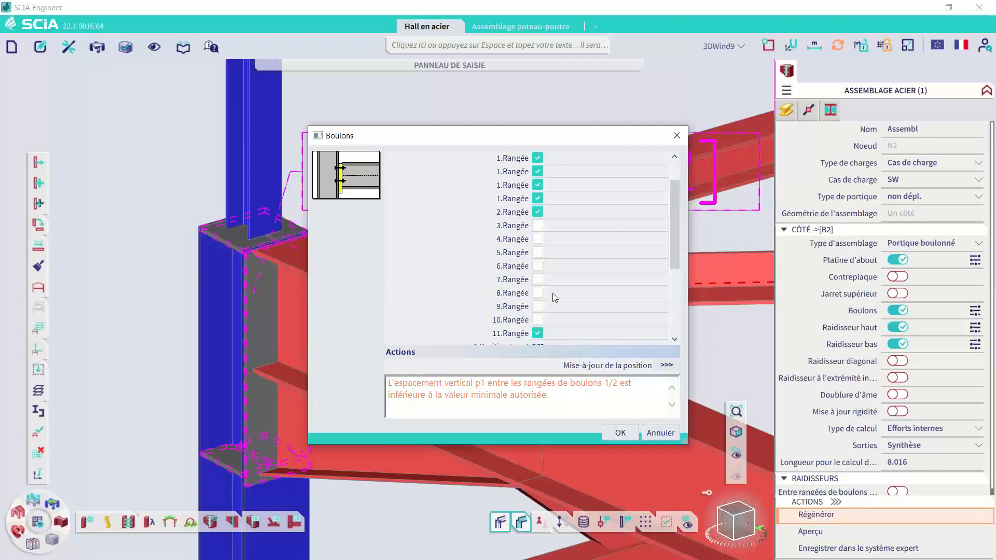
left_click(538, 212)
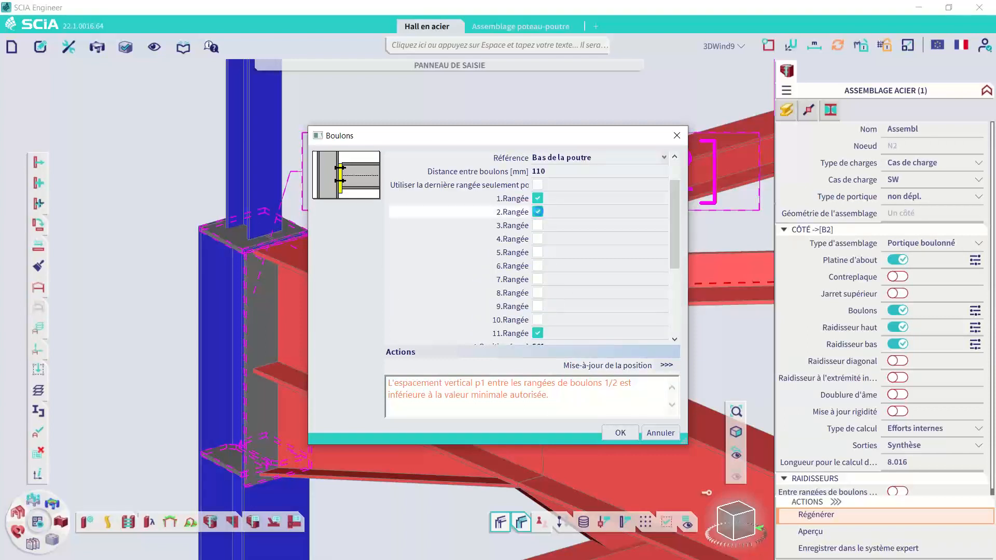
left_click(537, 226)
left_click(538, 254)
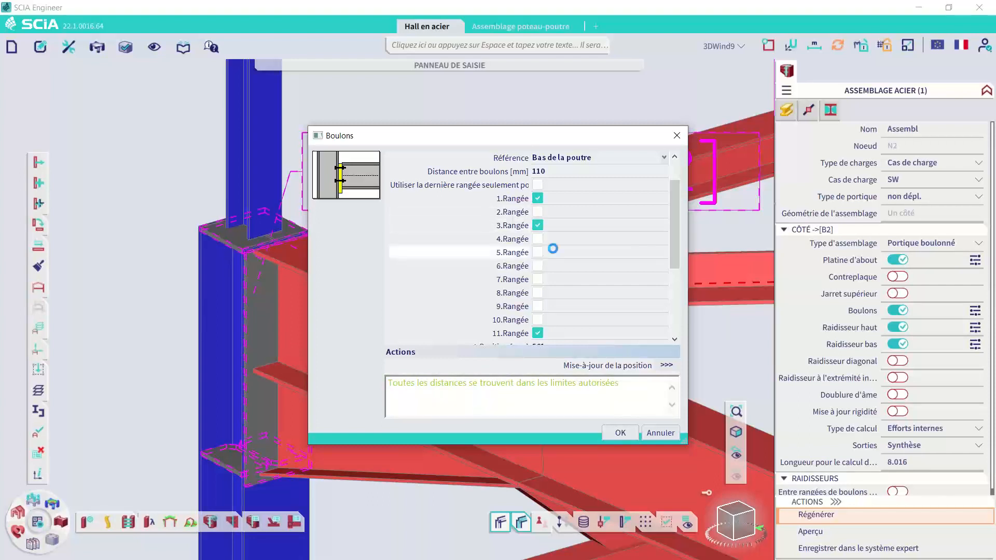
left_click(539, 306)
left_click(635, 434)
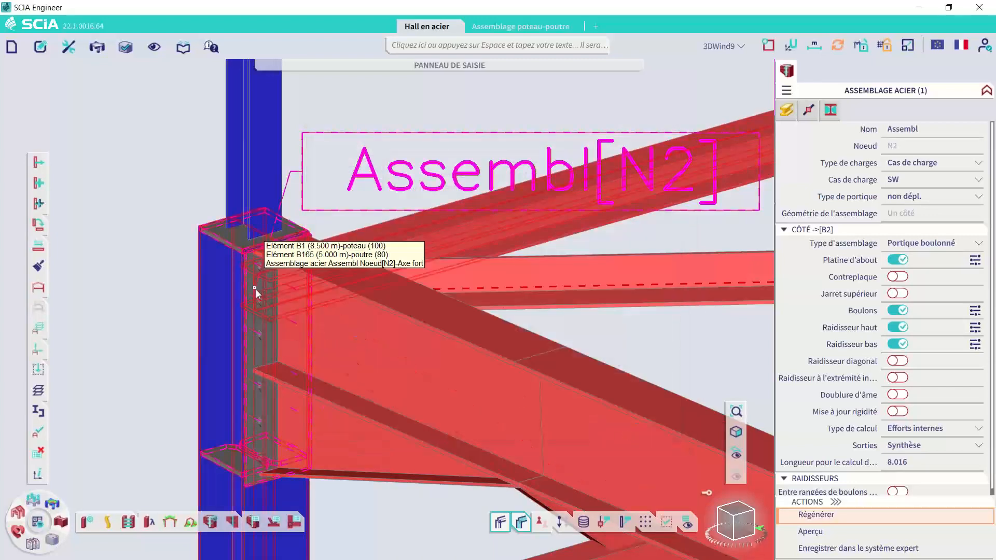
Set the connection's load type to Combinaisons, using the ELU-Set B (auto) combination.
scroll(260, 342, "up", 4)
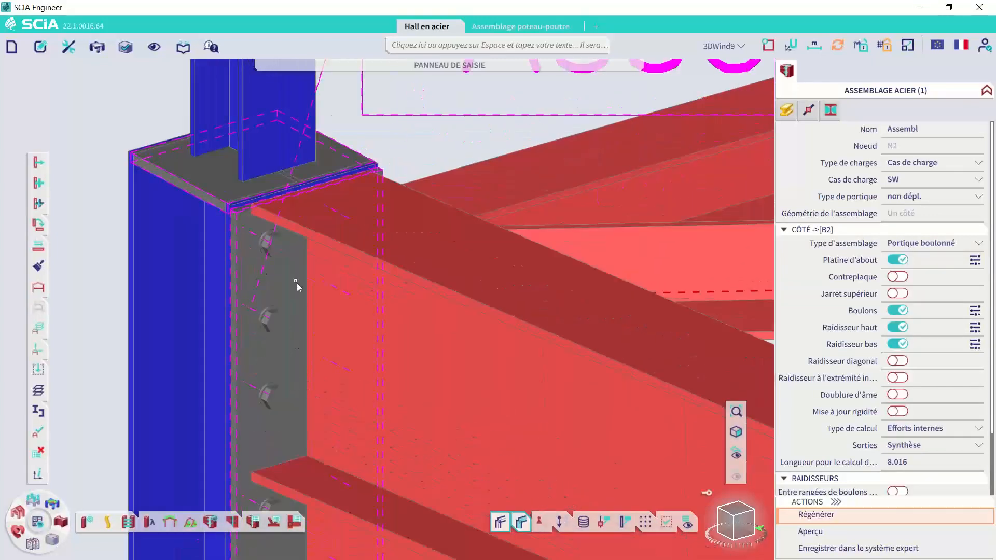
scroll(345, 244, "up", 3)
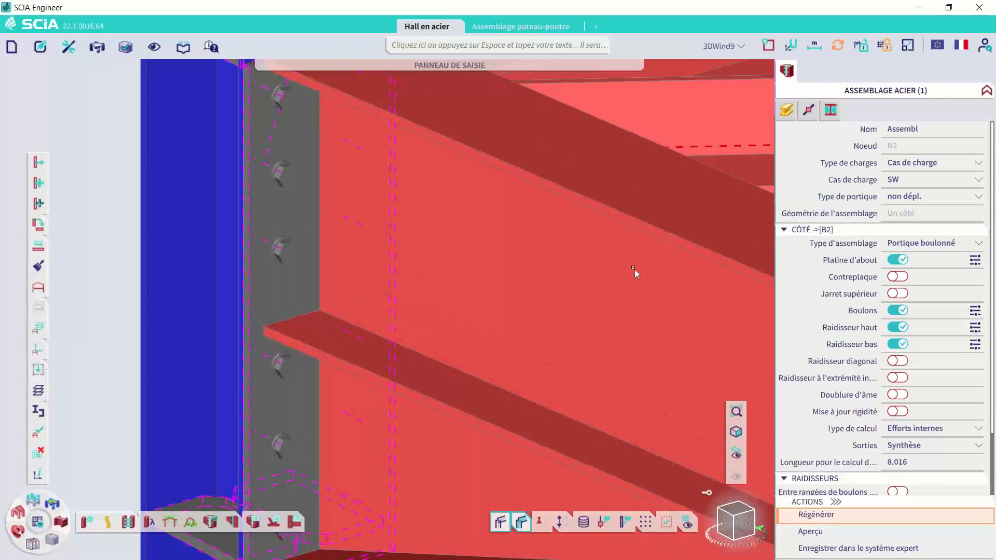
left_click(912, 164)
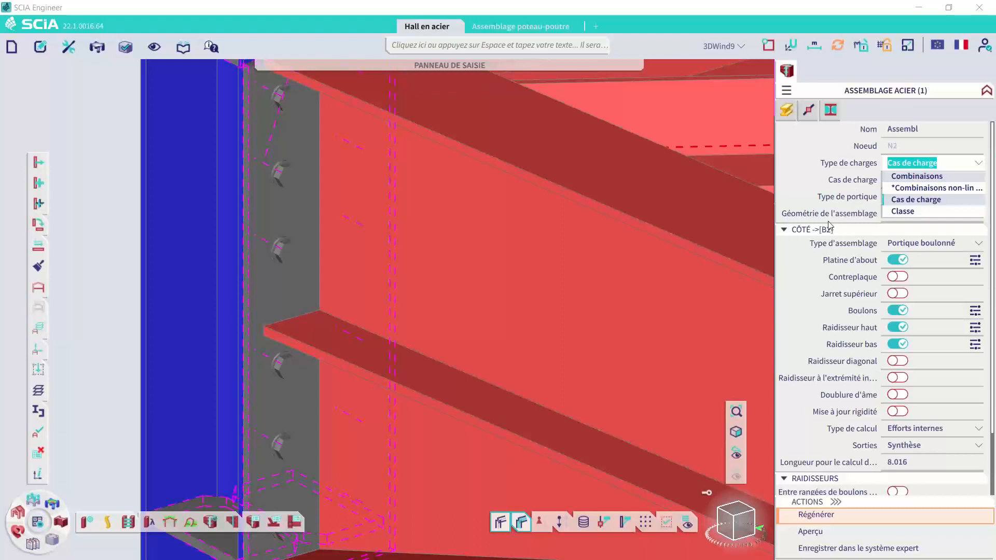
left_click(889, 177)
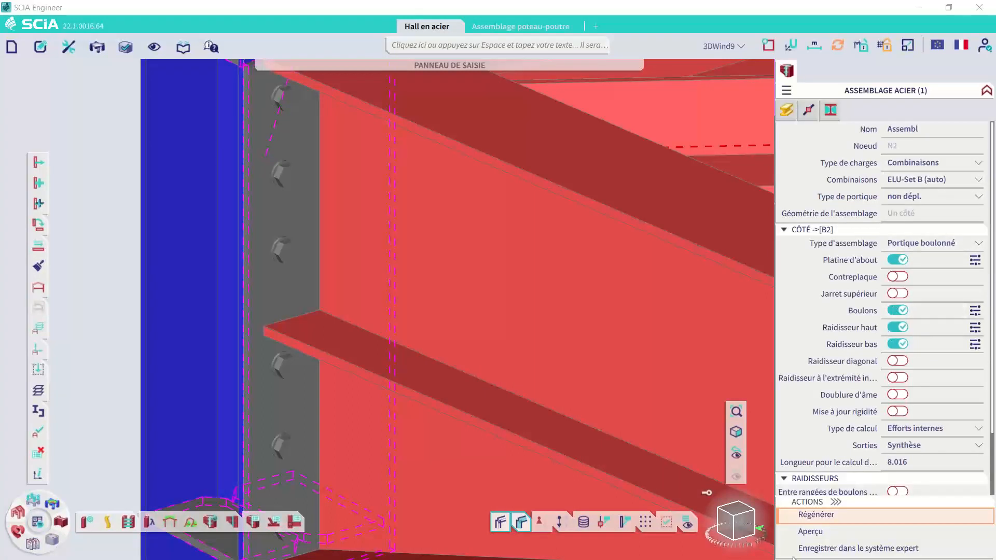
Set the connection's output level to Bref and generate the calculation report preview.
scroll(908, 415, "down", 1)
left_click(926, 399)
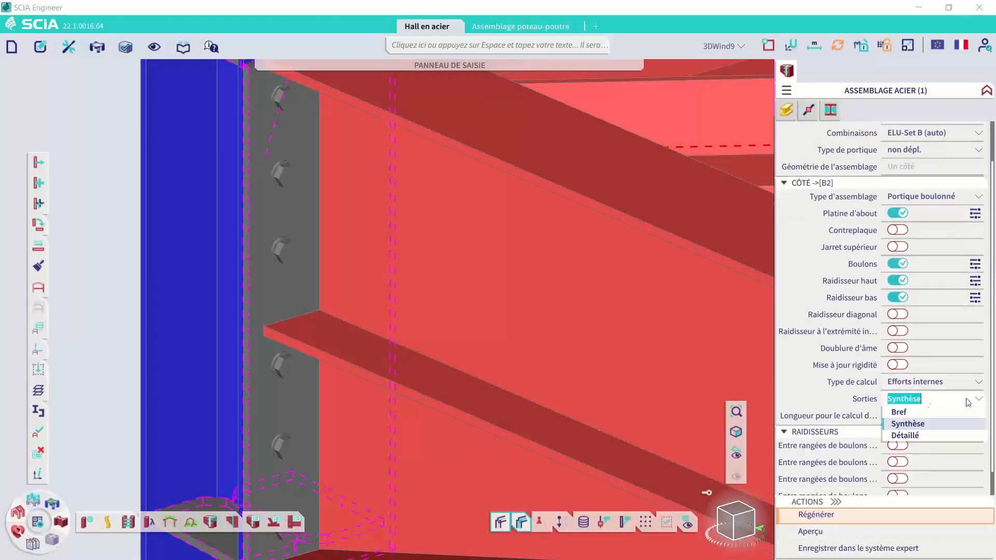
left_click(923, 412)
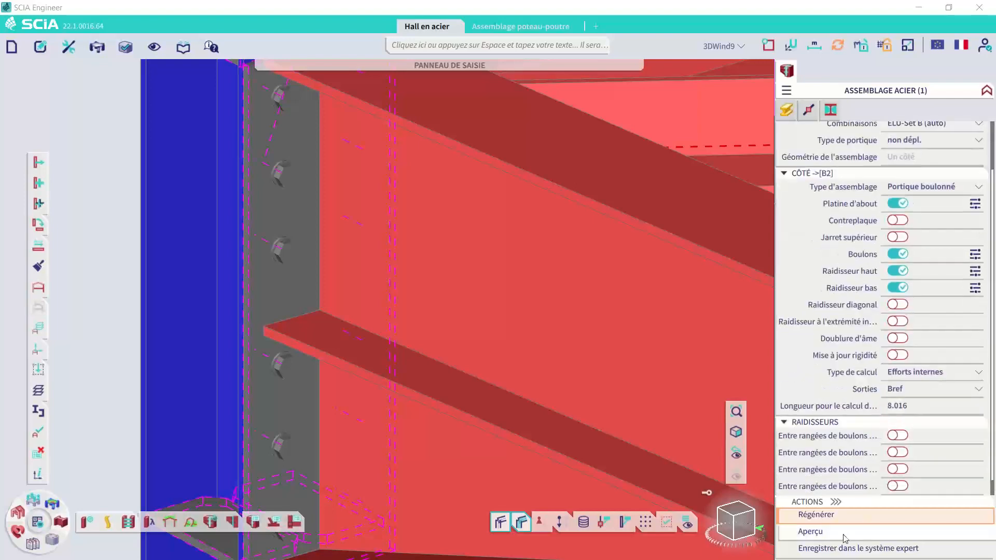
left_click(825, 535)
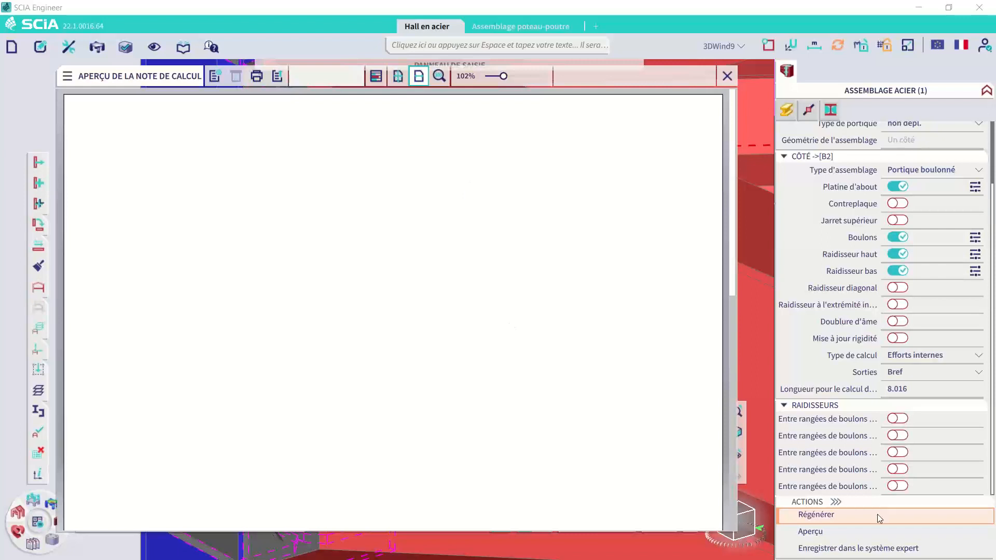
left_click(829, 517)
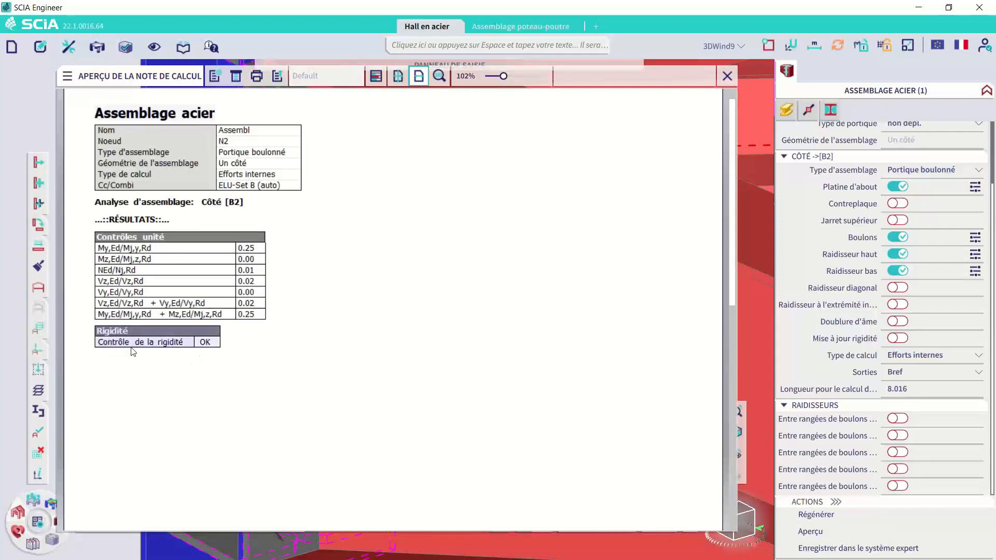
Switch the connection's output level to Synthèse and regenerate the calculation report.
left_click(916, 372)
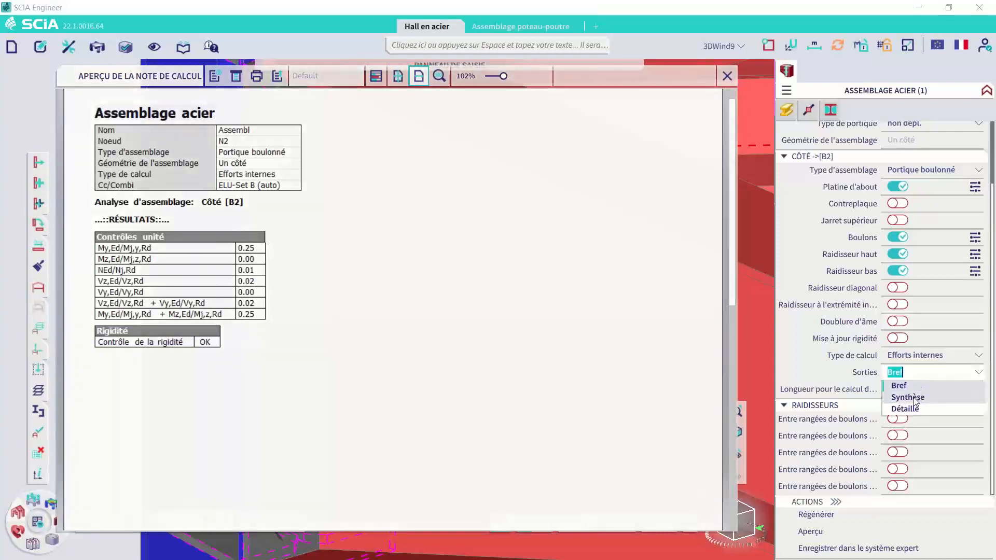
left_click(908, 397)
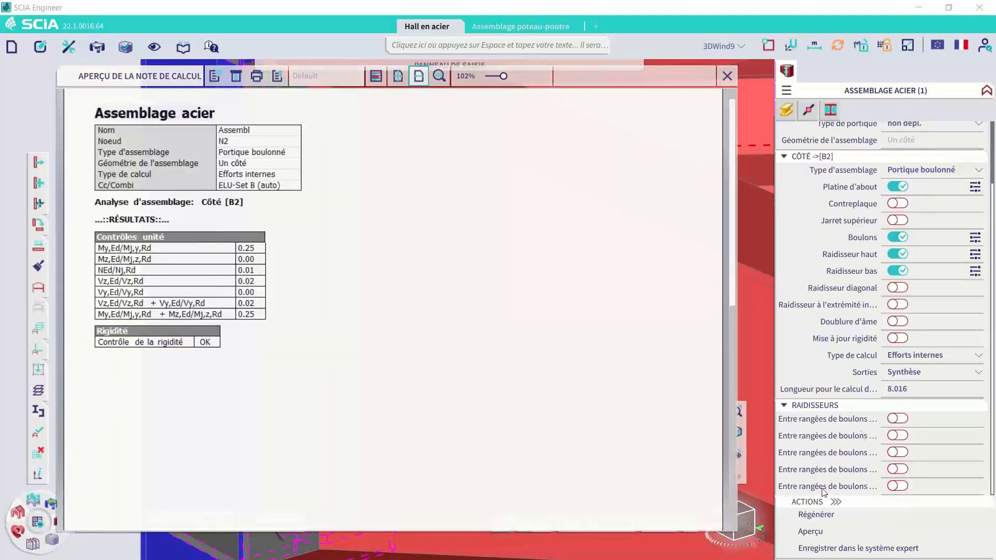
left_click(818, 517)
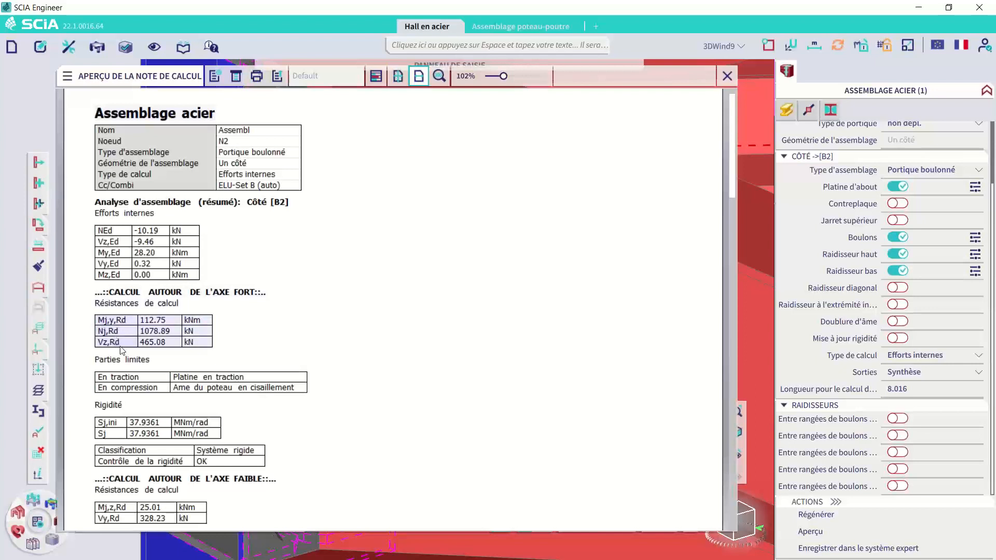
Review the report's internal forces, design resistances, limiting parts, stiffness classification, unity checks and strong-axis moment-rotation diagram.
scroll(124, 349, "down", 1)
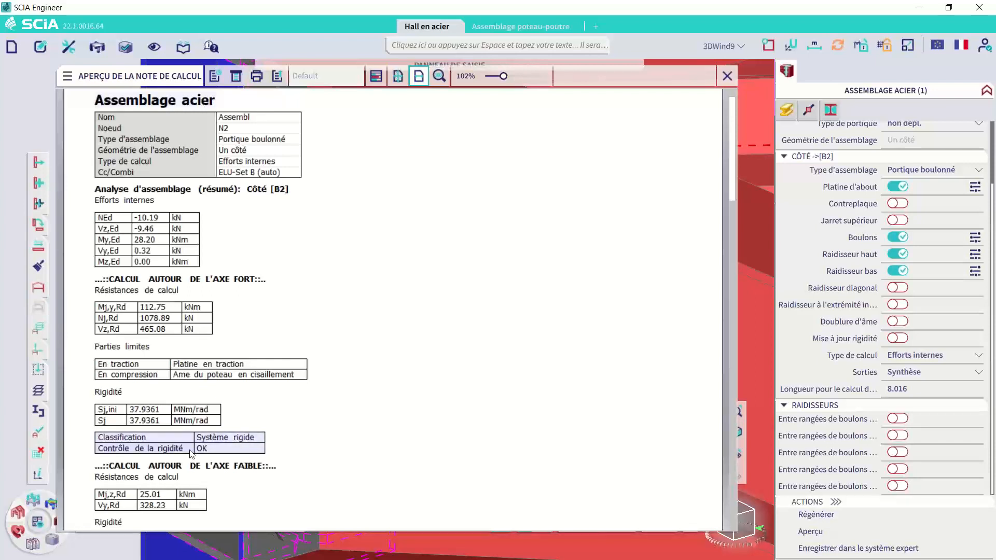
scroll(273, 428, "down", 3)
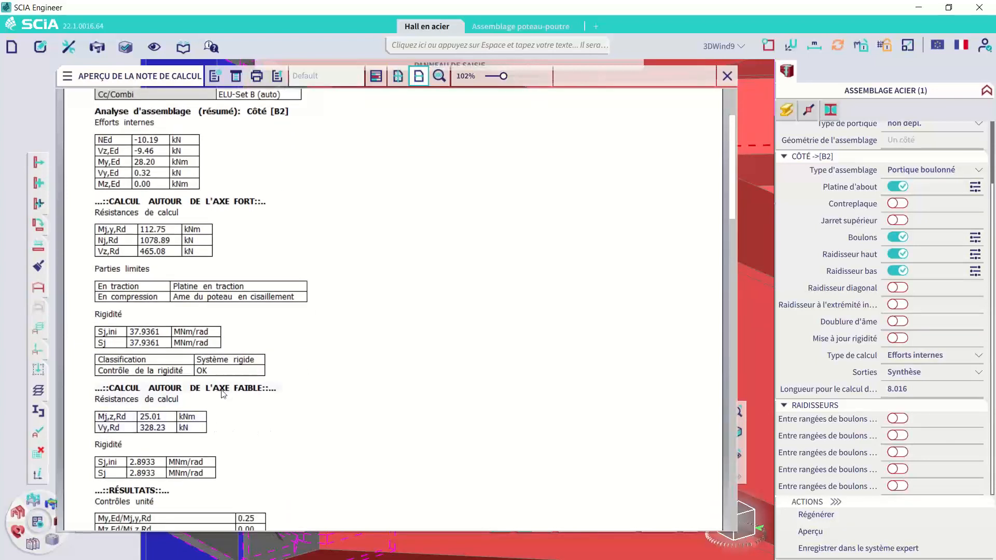
scroll(153, 425, "down", 5)
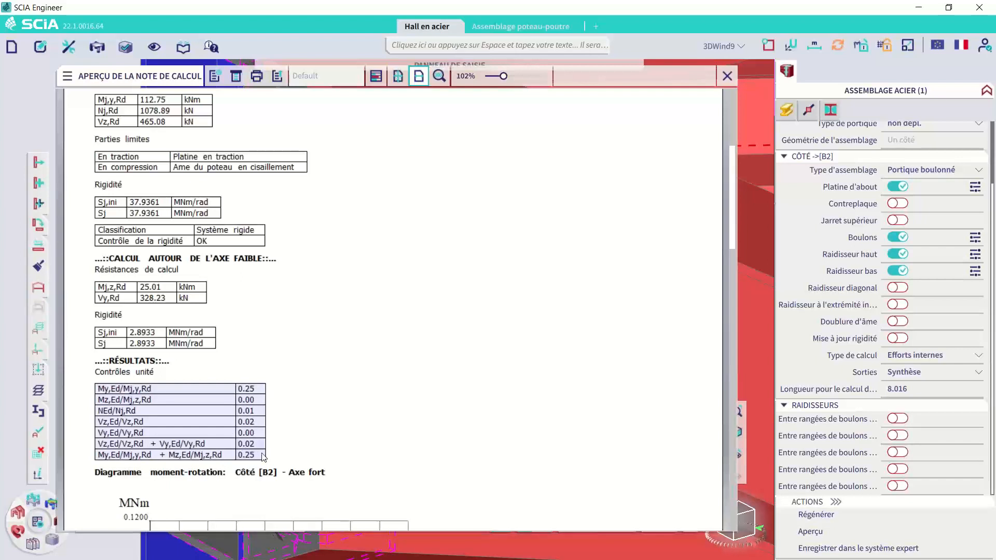
scroll(249, 451, "down", 1)
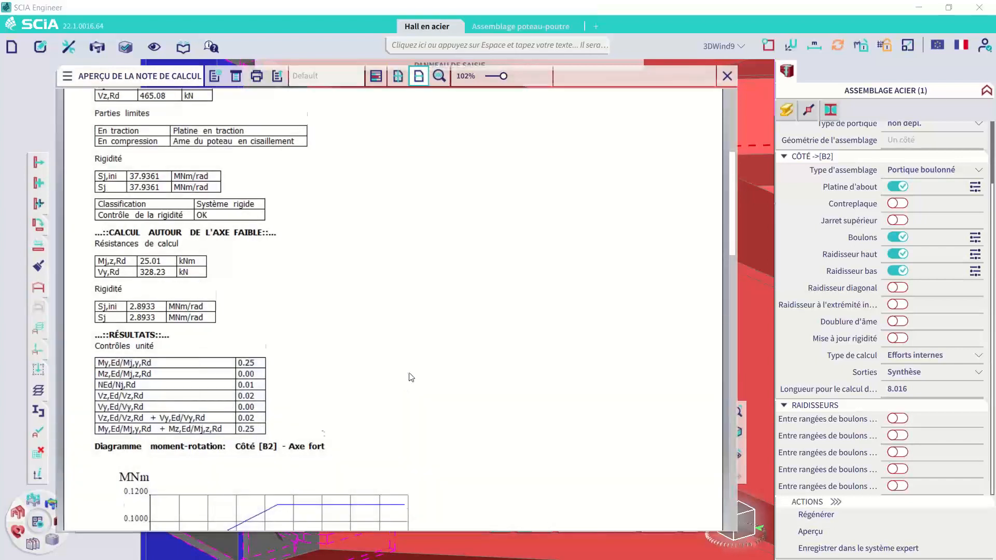
scroll(408, 377, "down", 5)
scroll(409, 378, "down", 2)
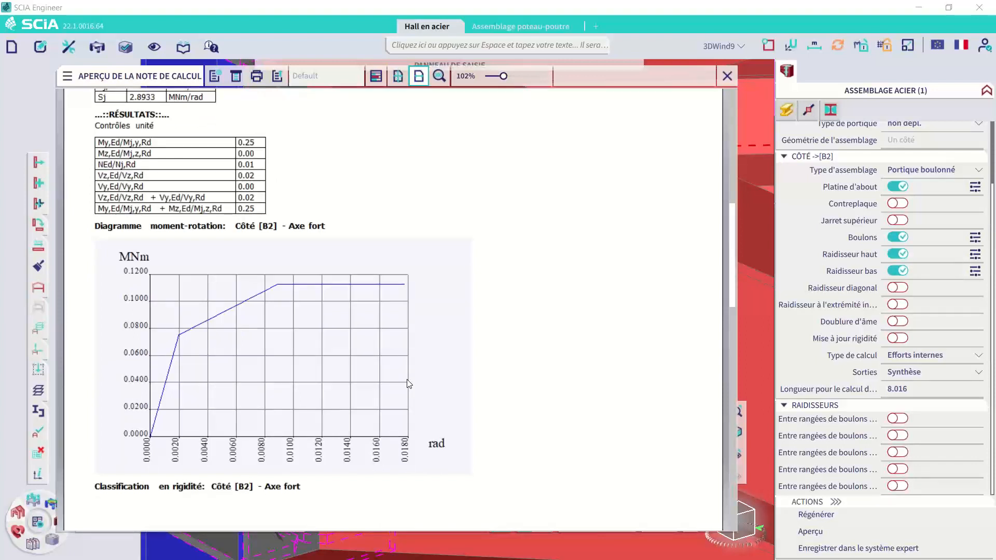
scroll(231, 390, "down", 1)
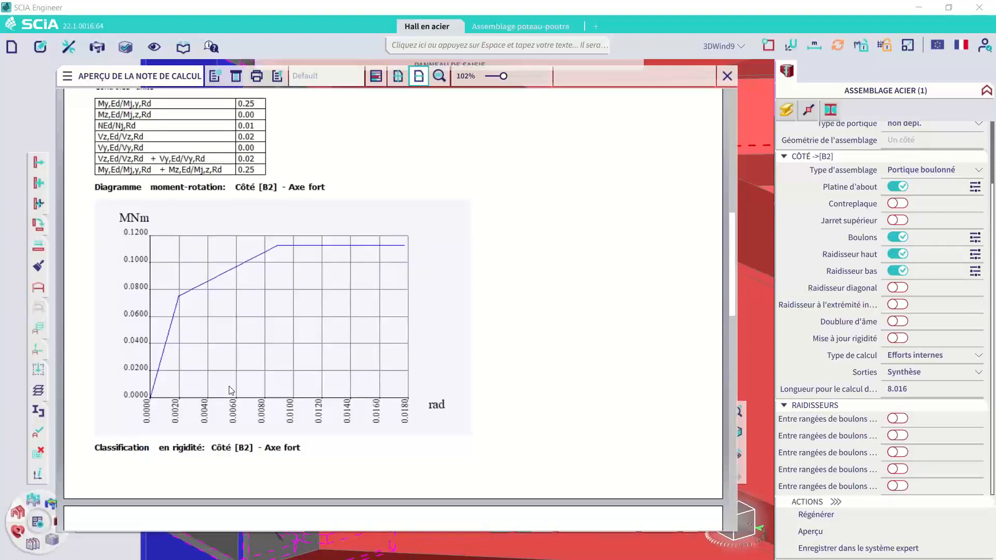
scroll(200, 280, "down", 3)
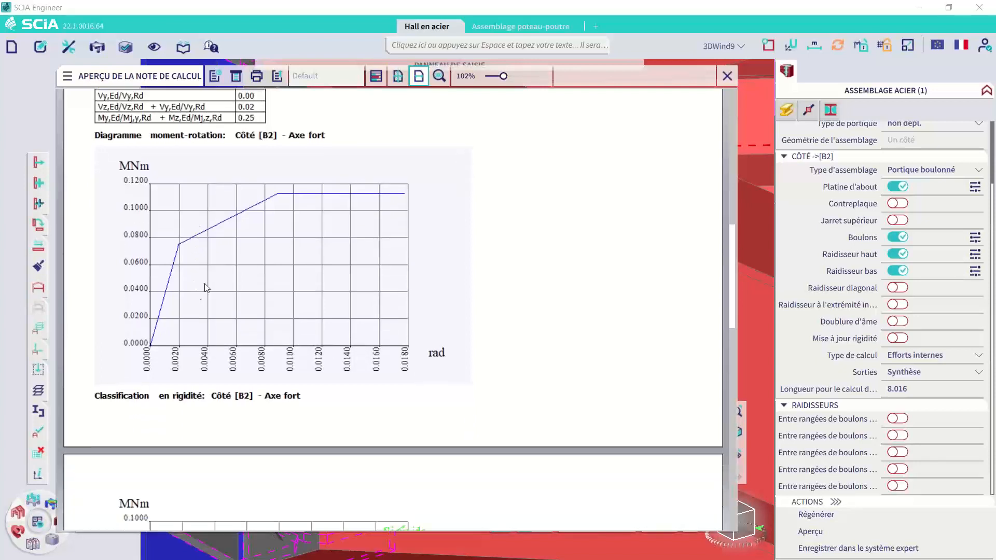
Review the strong-axis stiffness classification and stiffness check diagrams and the weak-axis moment-rotation diagram, and close the report preview.
scroll(206, 287, "down", 6)
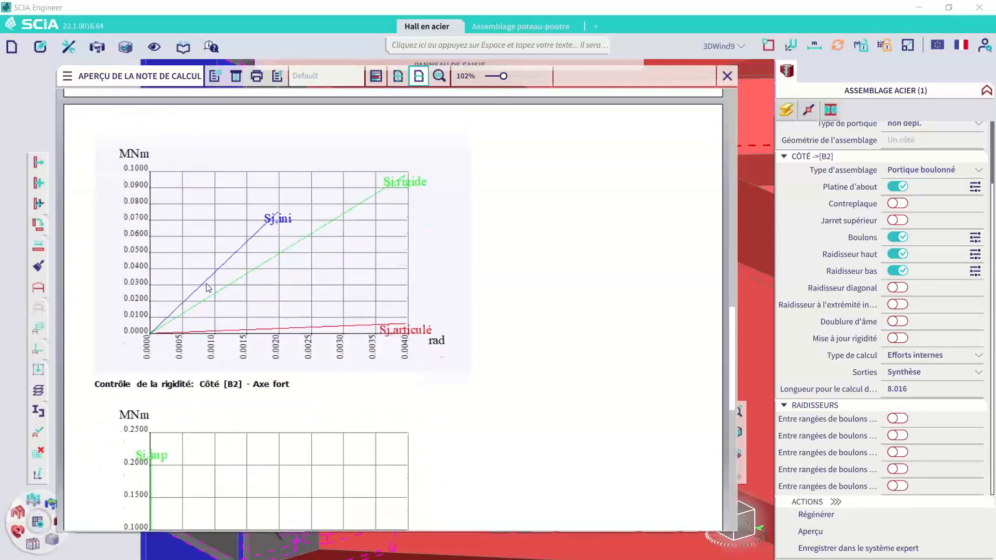
scroll(206, 287, "down", 1)
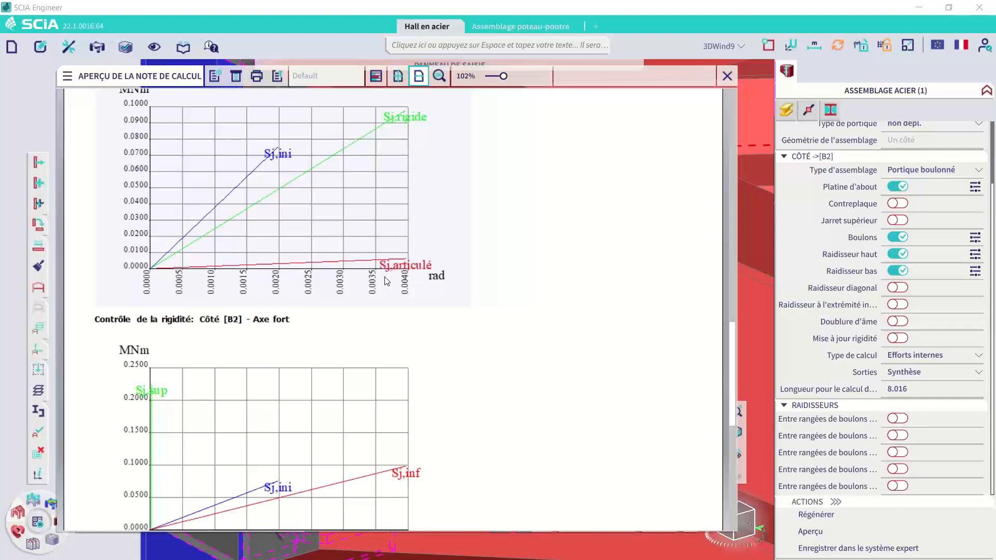
scroll(386, 282, "down", 3)
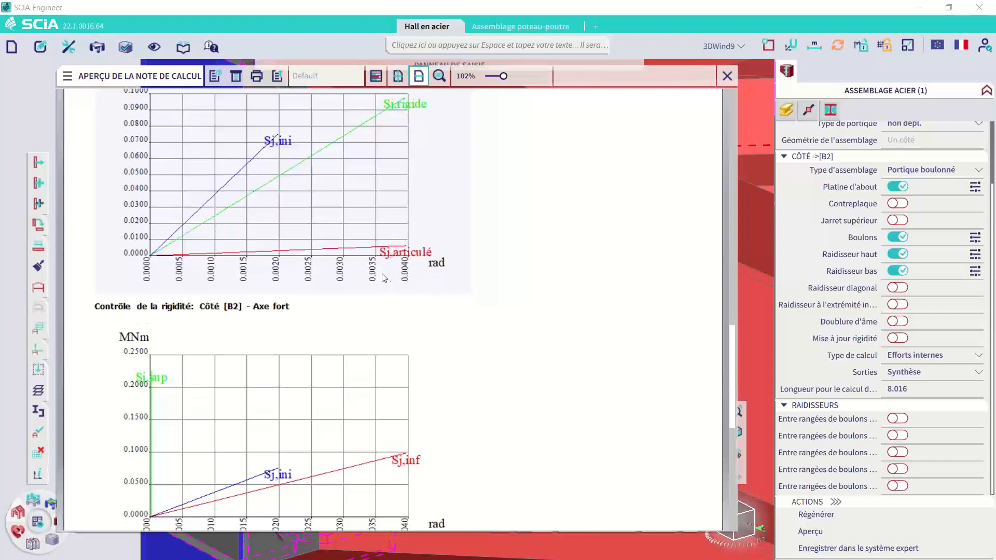
scroll(424, 399, "down", 1)
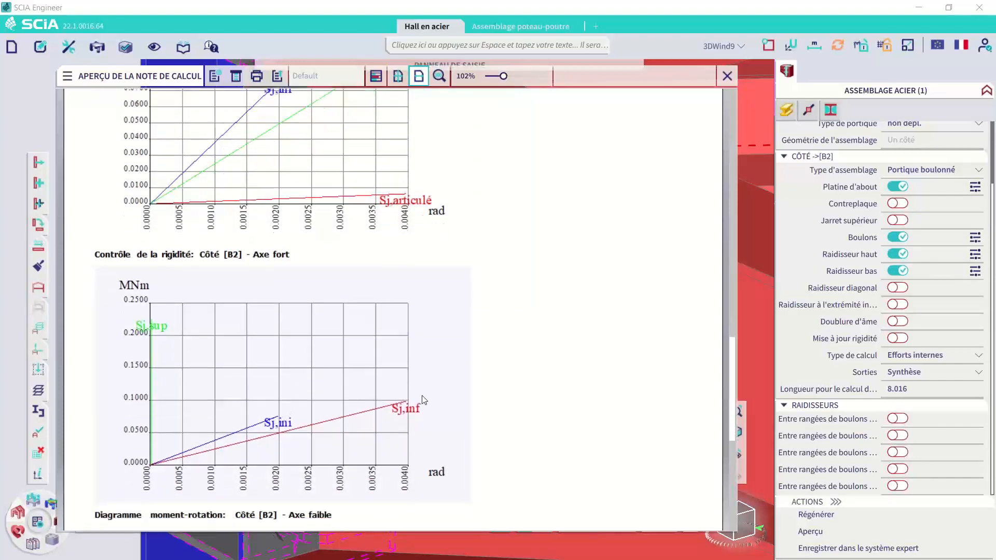
scroll(275, 403, "down", 3)
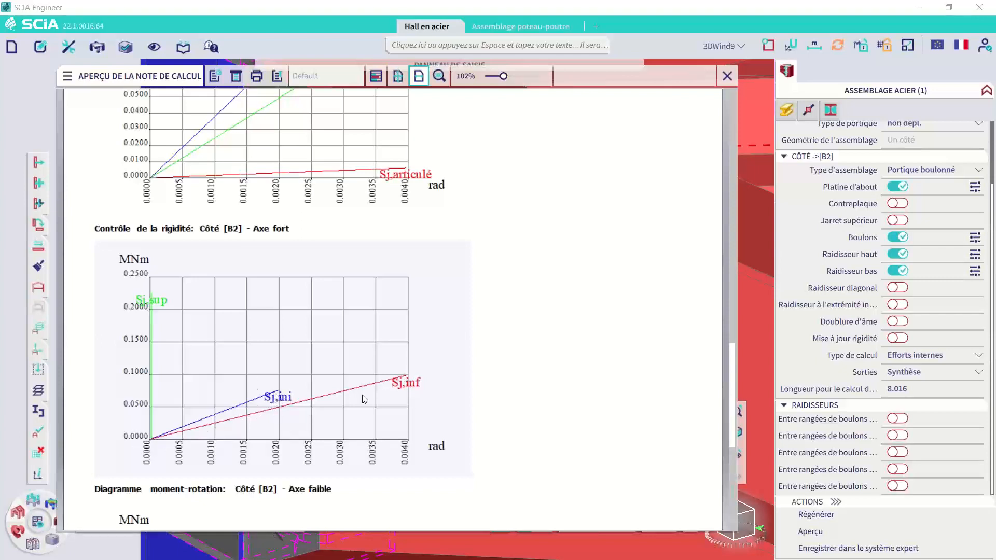
scroll(364, 399, "down", 1)
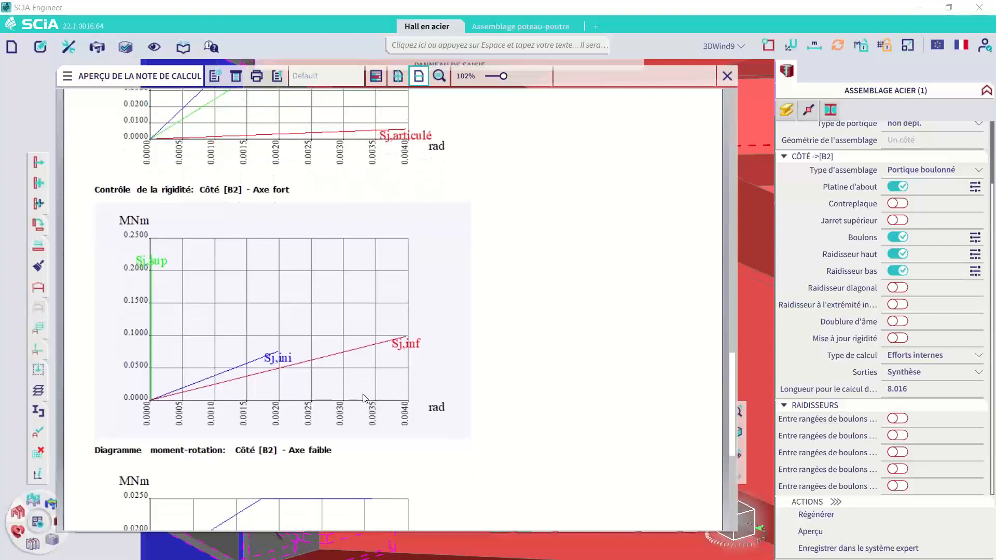
scroll(351, 394, "down", 4)
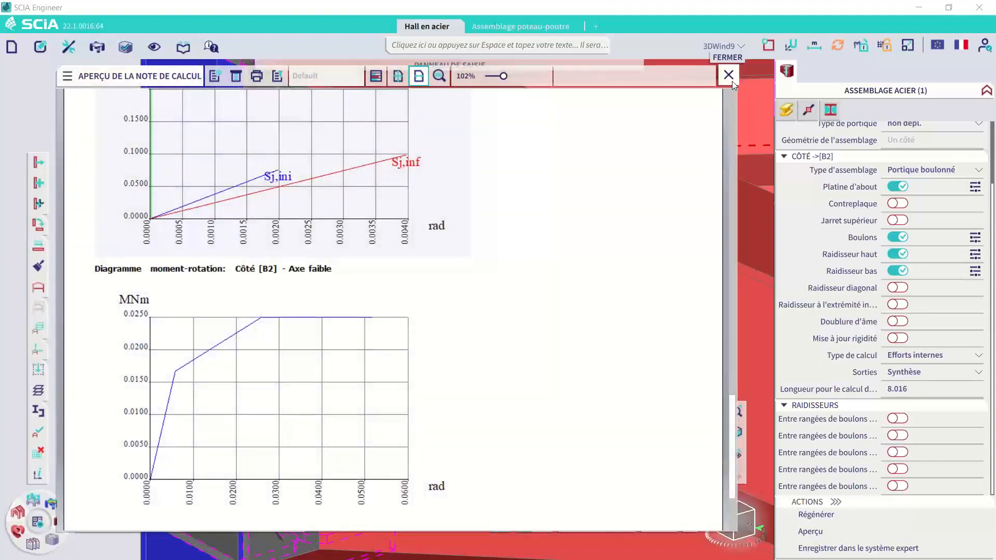
left_click(729, 76)
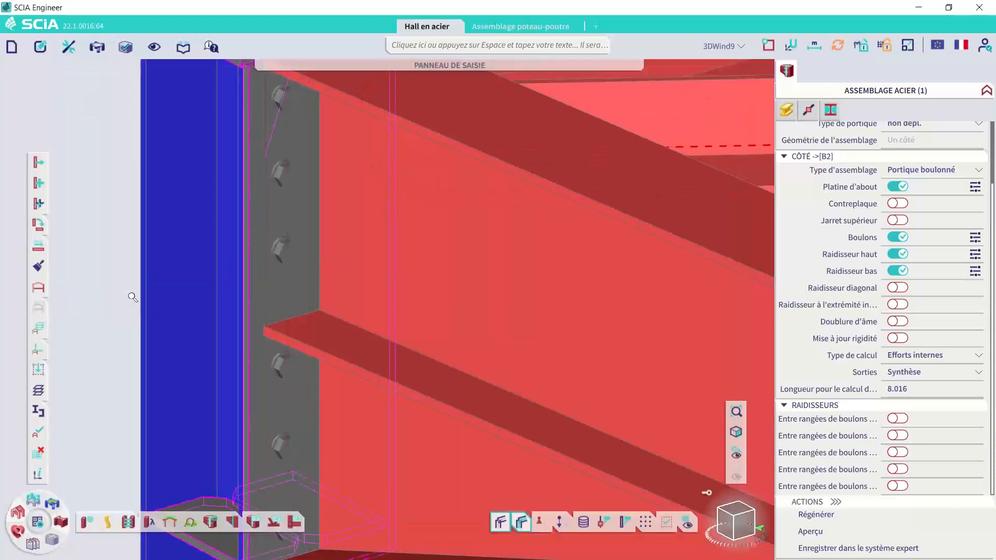
Deselect the steel connection and bring the steel hall's frames back into view.
scroll(134, 293, "down", 6)
scroll(150, 267, "down", 4)
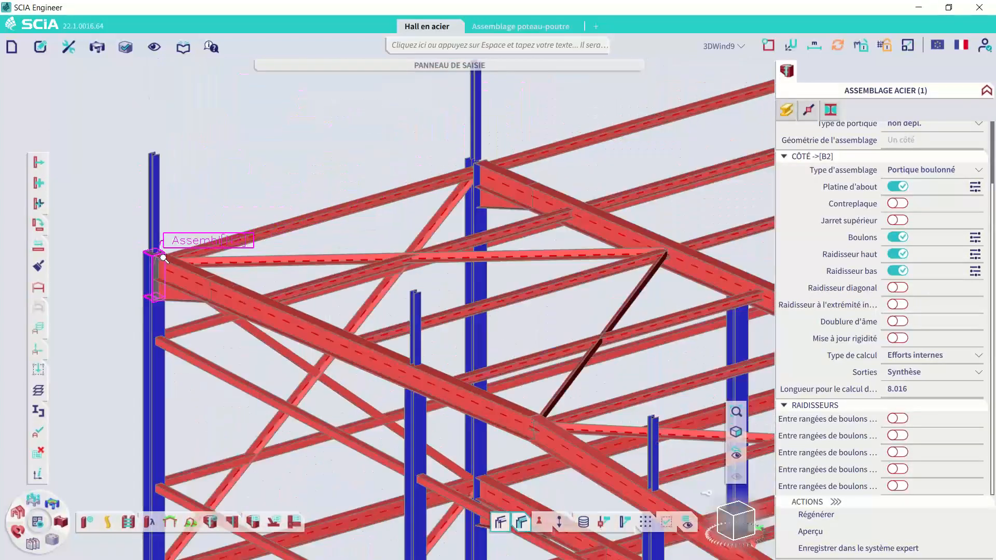
middle_click_drag(213, 318, 262, 199)
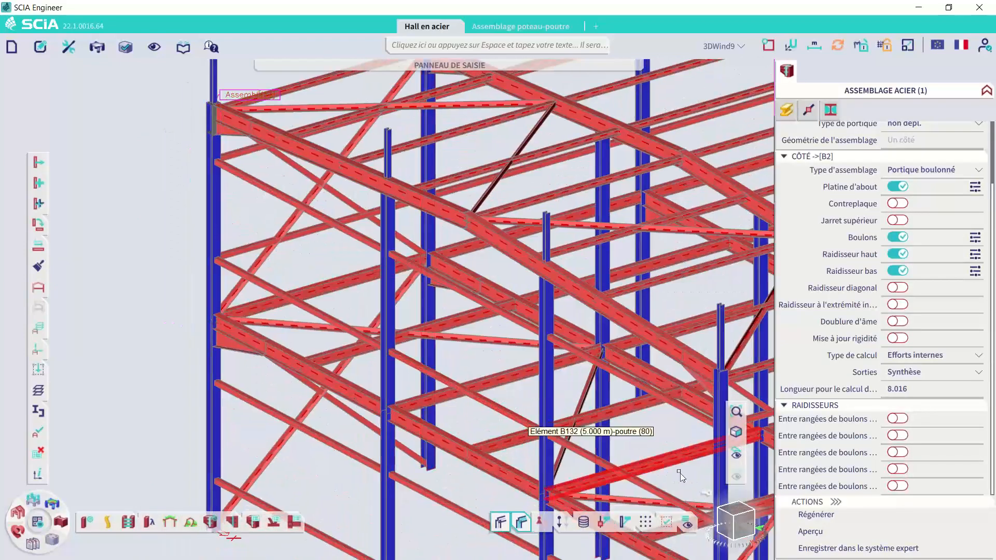
scroll(511, 267, "down", 4)
key("Escape")
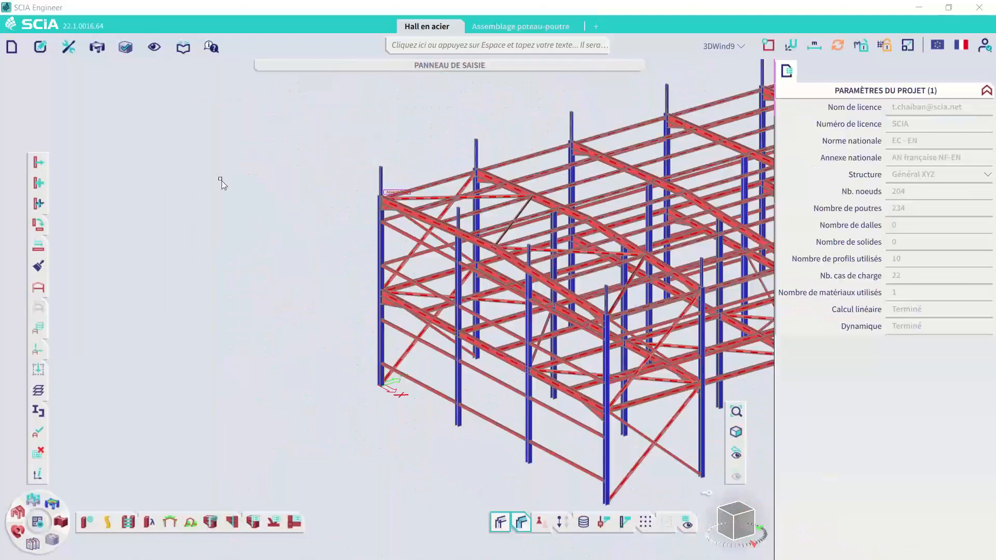
Display the steel hall with the visualisation mode Modèle d'analyse - volumes.
right_click(220, 180)
left_click(284, 240)
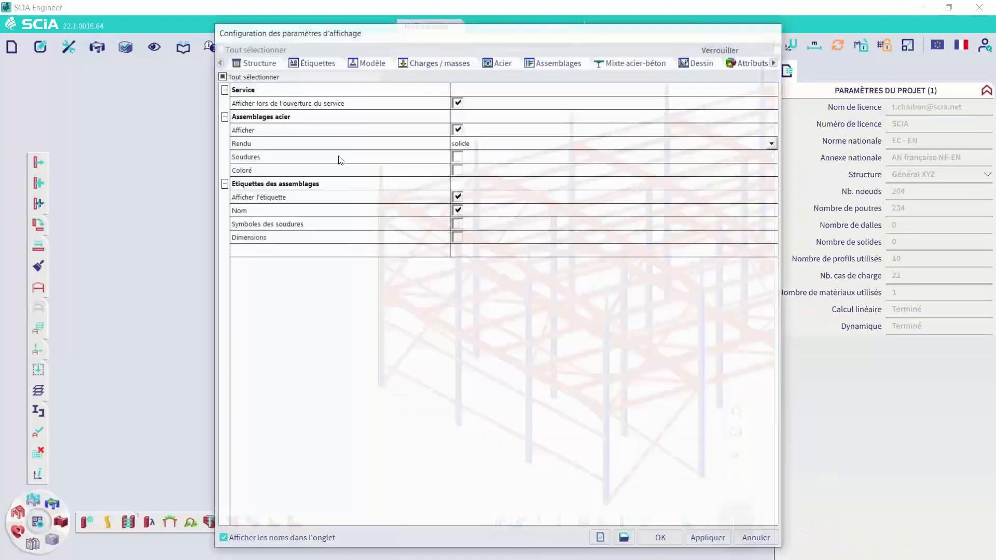
left_click(154, 47)
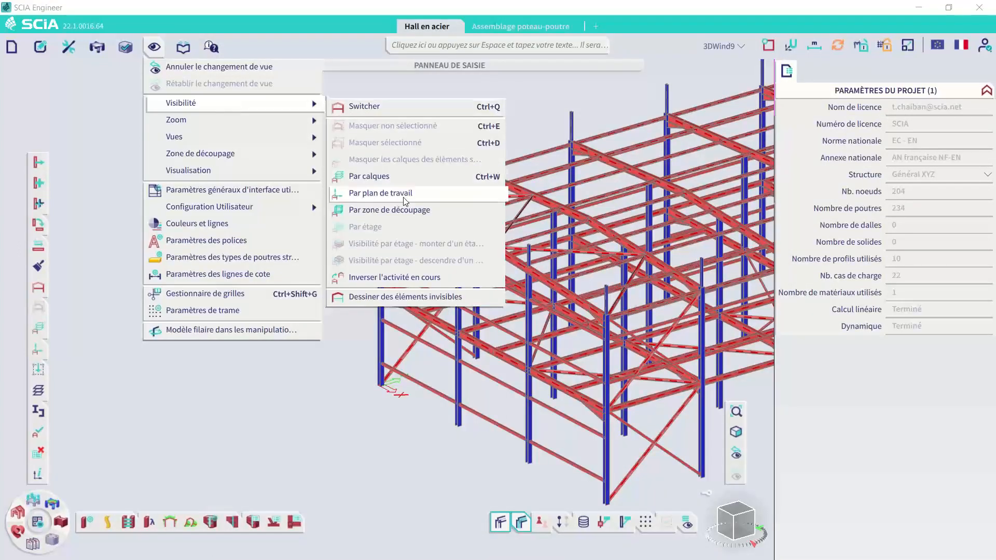
mouse_move(254, 171)
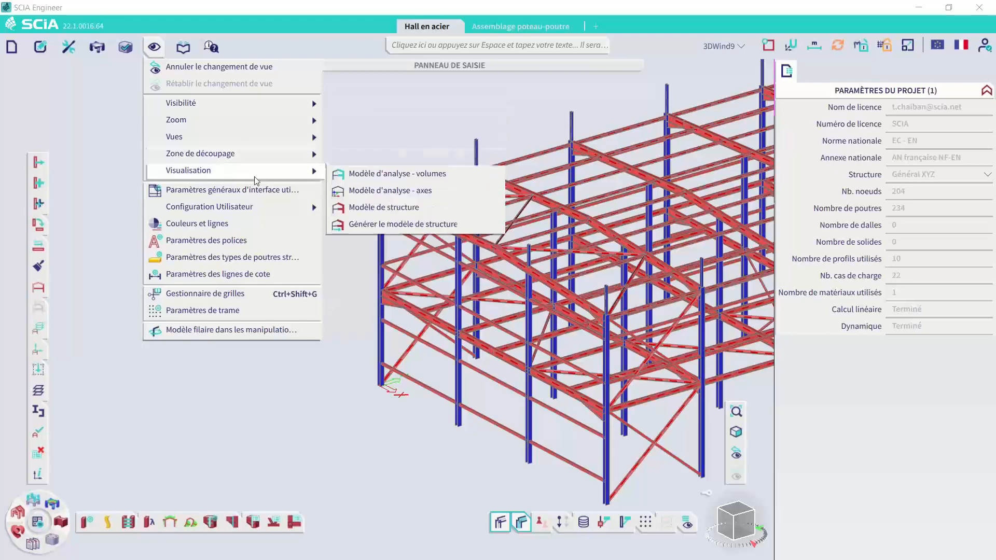
left_click(406, 178)
middle_click_drag(460, 367, 249, 332)
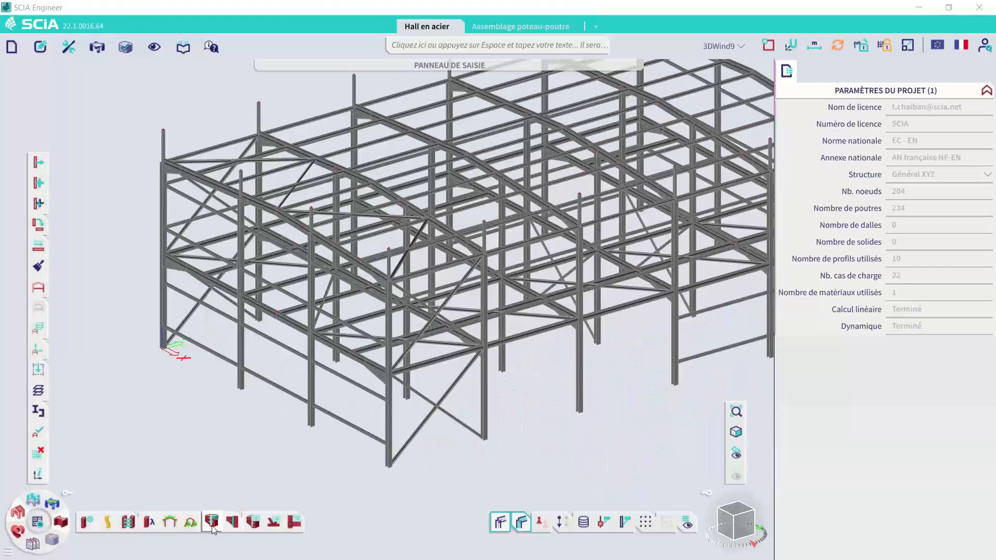
Create a steel connection at column base node N27, keeping Portique boulonné as the connection type on side B22.
left_click(231, 523)
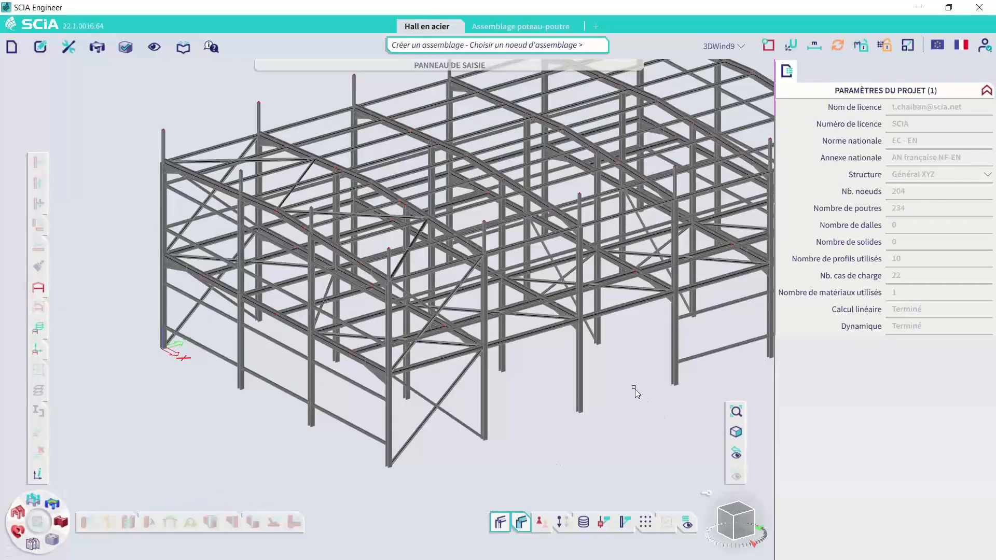
left_click(574, 410)
scroll(592, 412, "up", 2)
key("Escape")
scroll(597, 405, "up", 1)
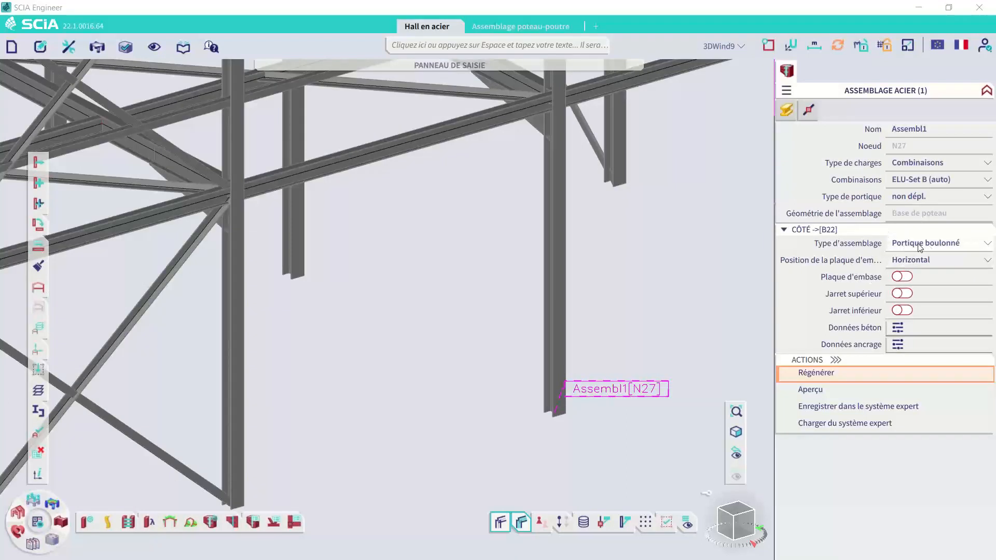
left_click(920, 244)
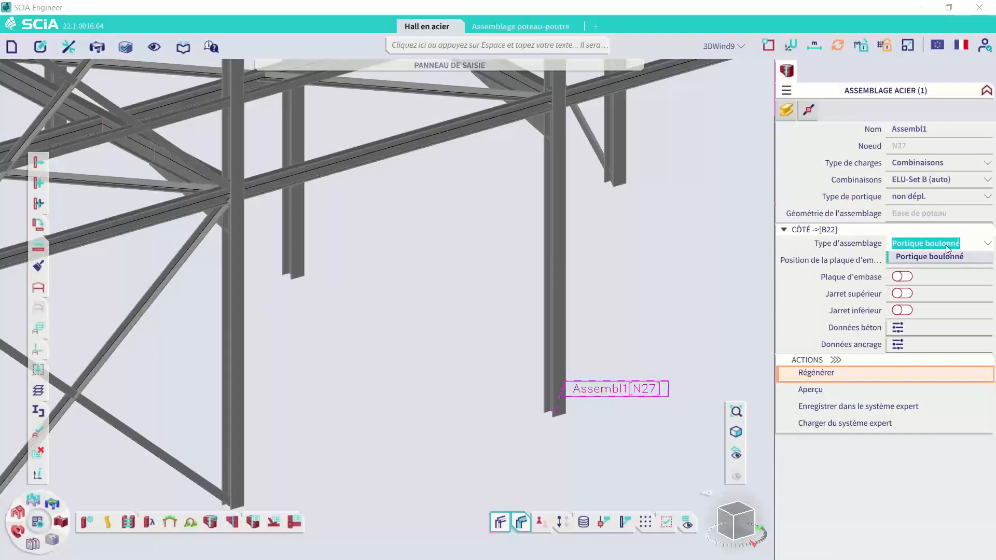
left_click(848, 281)
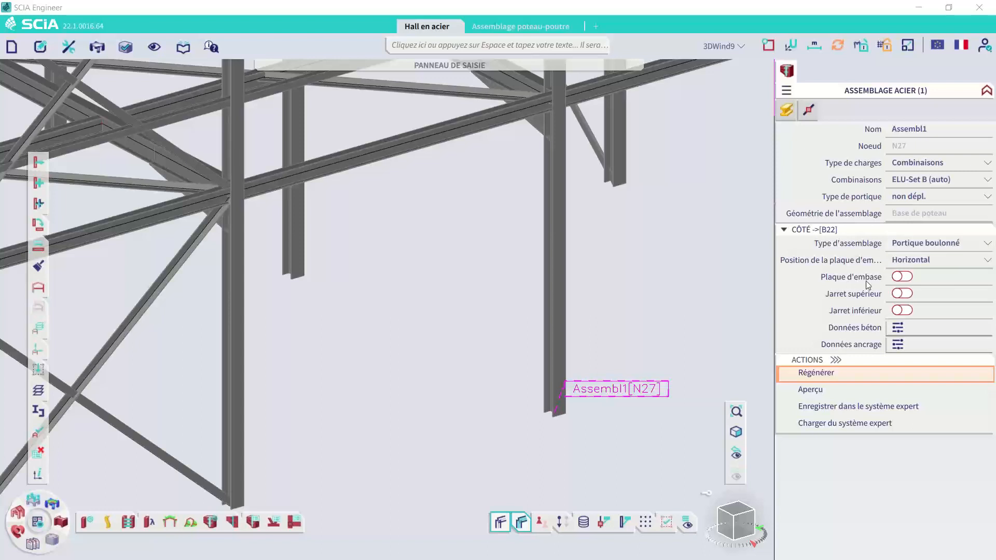
Add a base plate to the column base connection and set its thickness to 25 mm.
left_click(901, 277)
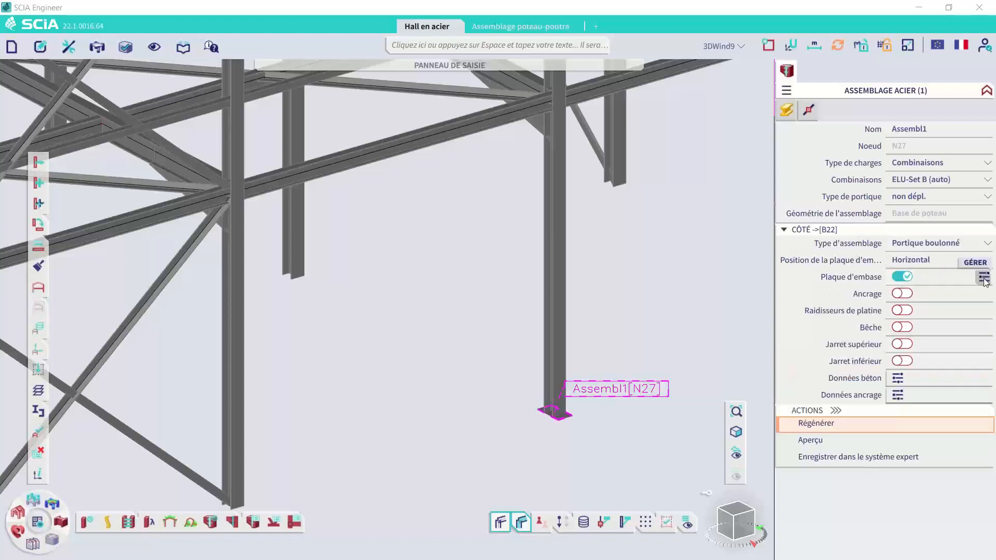
left_click(984, 277)
left_click(549, 185)
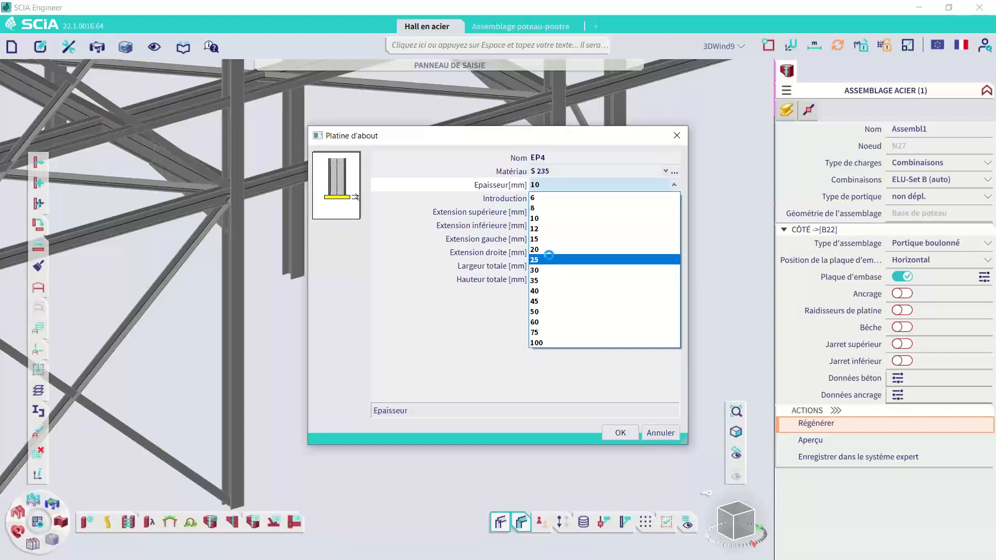
left_click(549, 259)
left_click(621, 433)
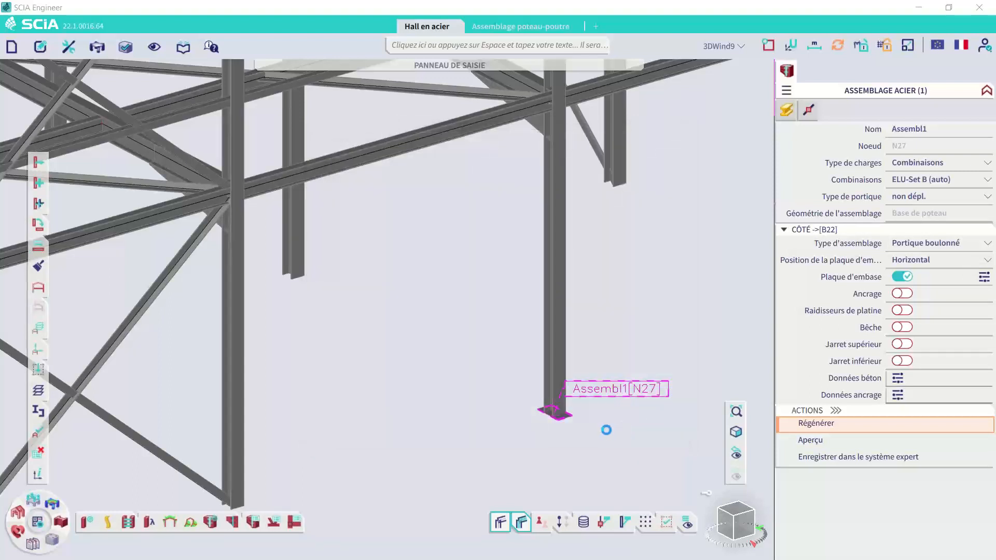
Try base plate stiffeners and a shear key (Bêche) on the column base, examining the shear key's section and length settings.
left_click(901, 310)
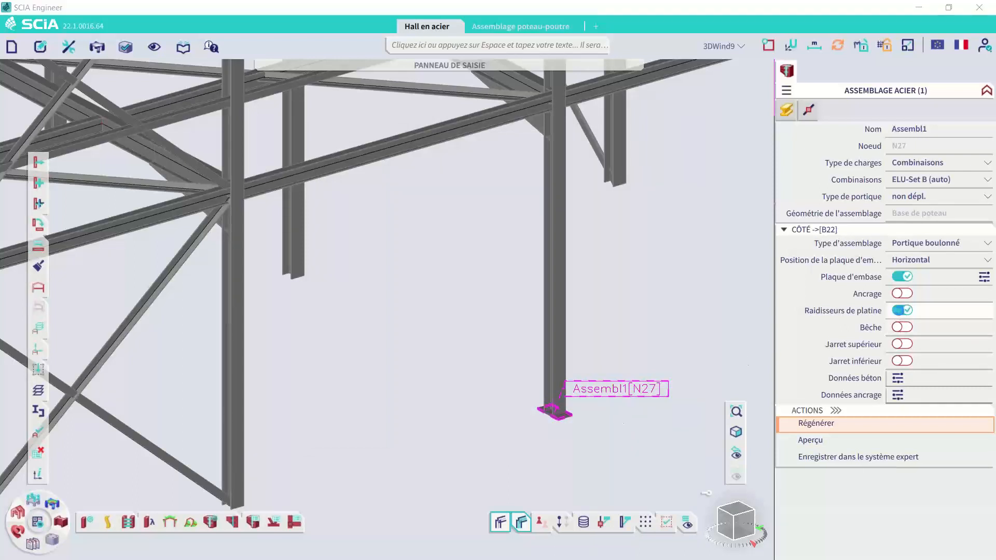
left_click(901, 310)
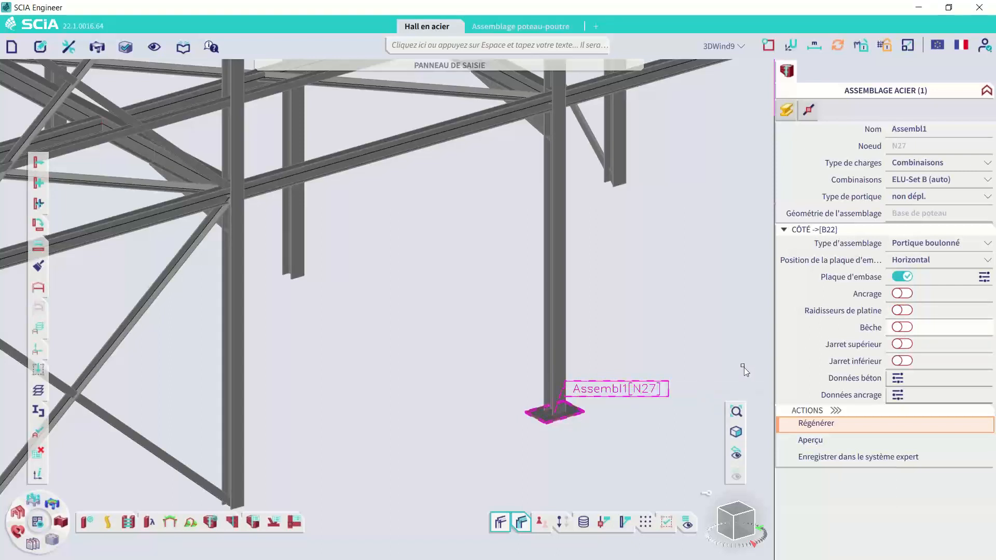
left_click(902, 326)
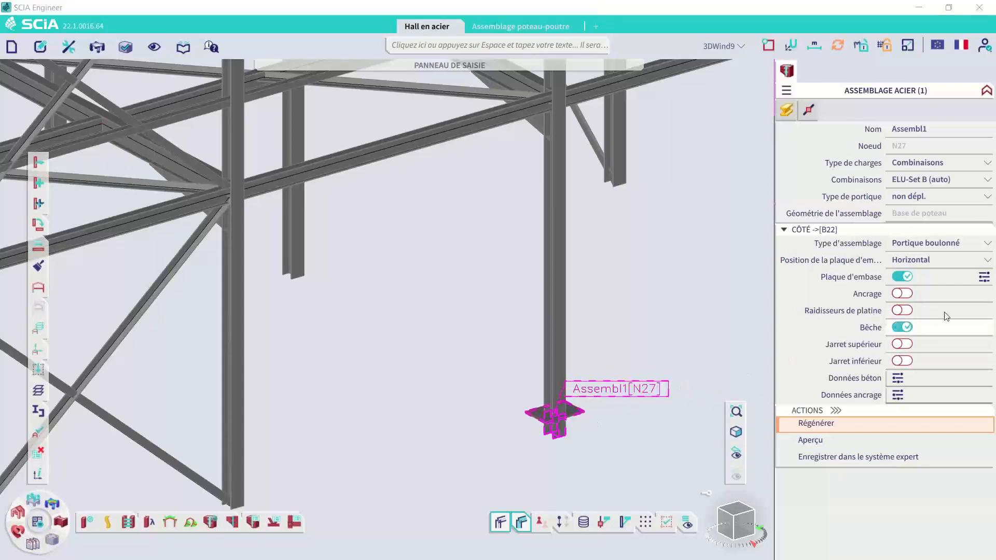
left_click(984, 327)
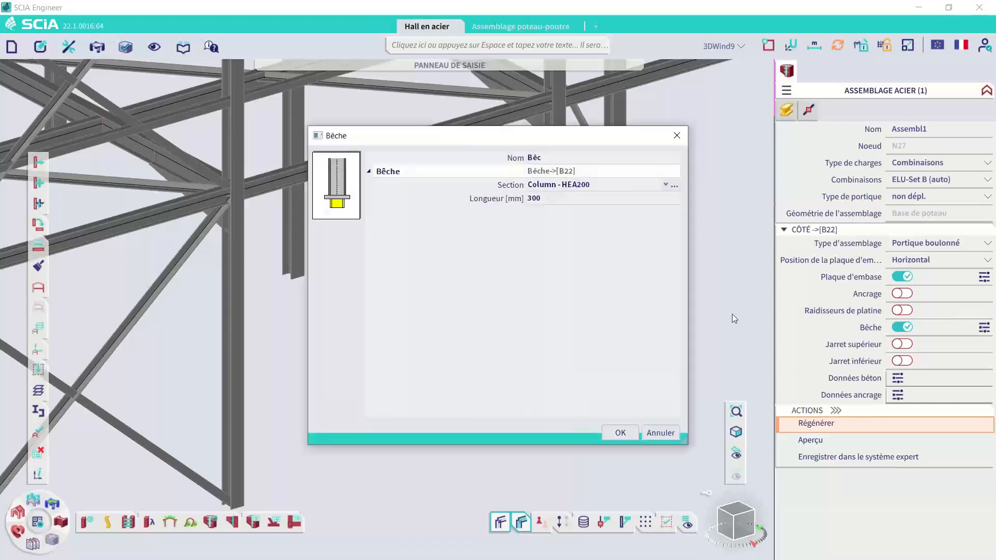
left_click(608, 184)
left_click(608, 185)
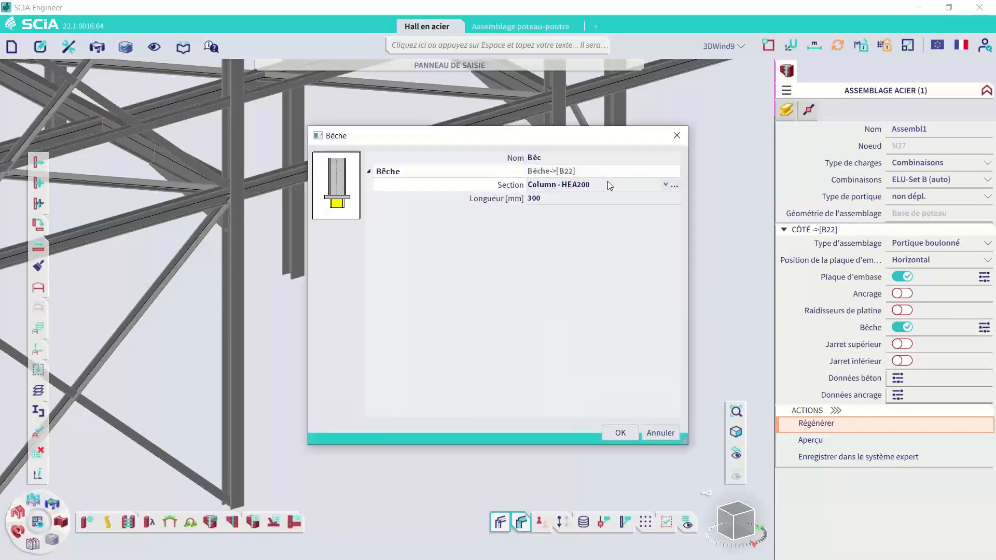
left_click(670, 139)
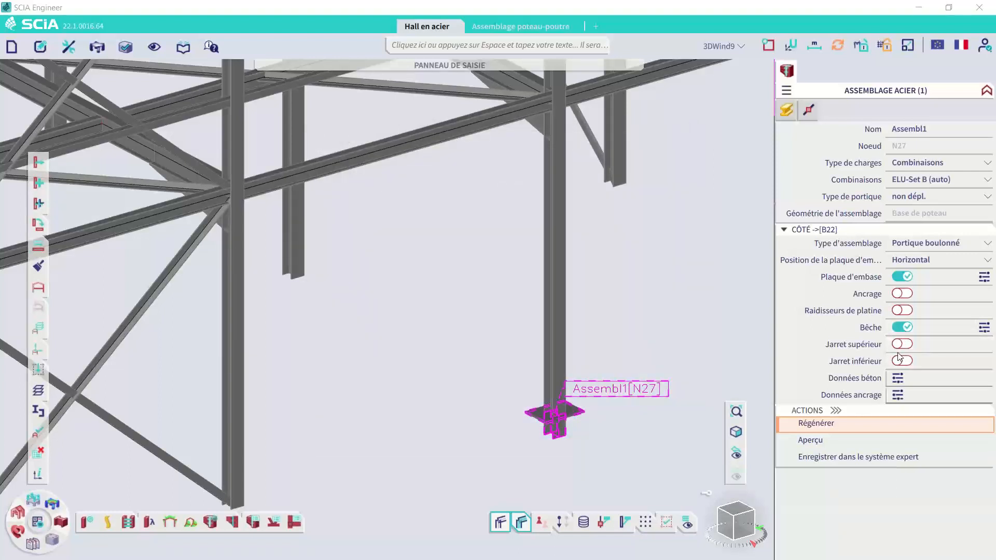
left_click(902, 327)
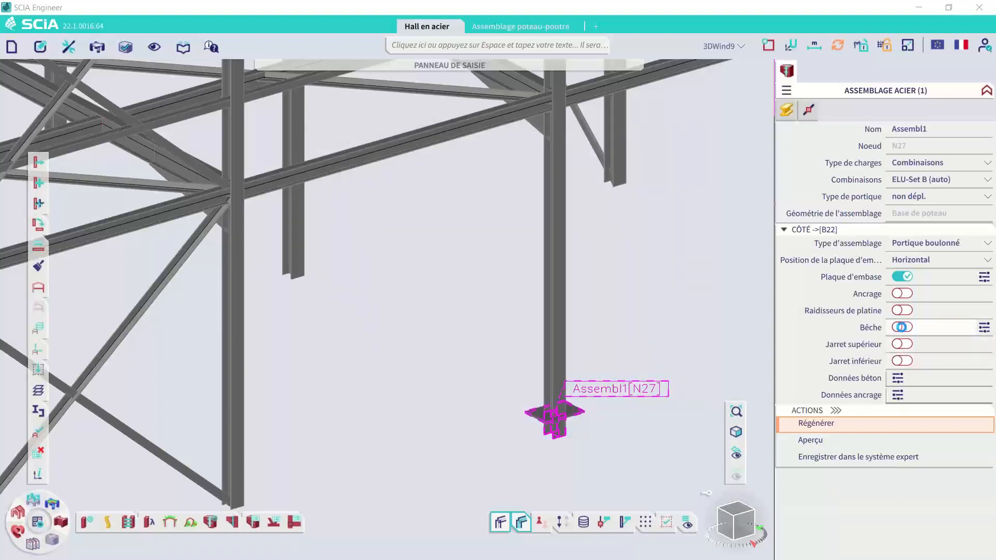
Add anchor bolts to the base plate using the M24 - 8.8 (ISO 4016, ISO 4034) bolt assembly.
left_click(901, 294)
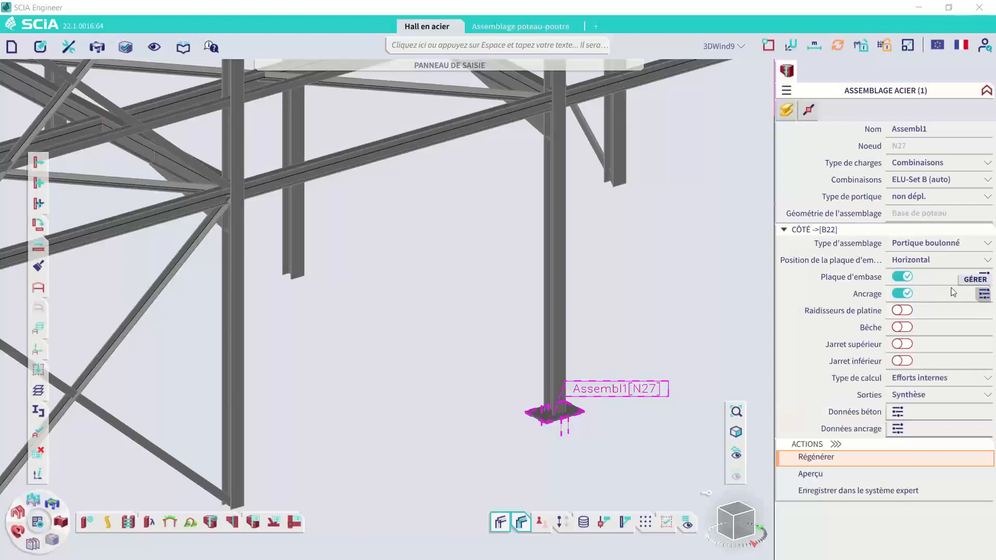
scroll(546, 265, "down", 8)
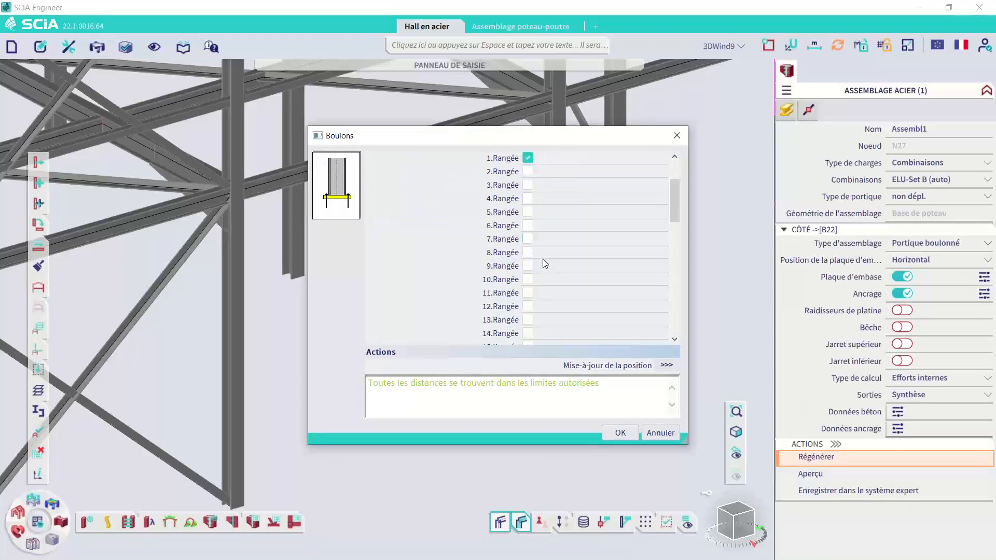
scroll(545, 267, "up", 3)
scroll(546, 267, "up", 5)
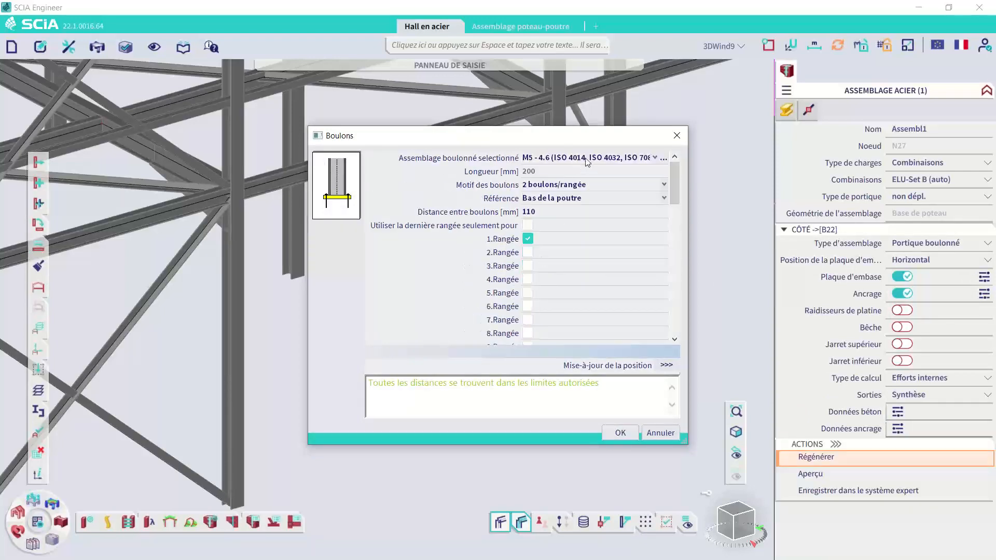
left_click(654, 158)
left_click_drag(665, 193, 662, 267)
scroll(543, 311, "down", 8)
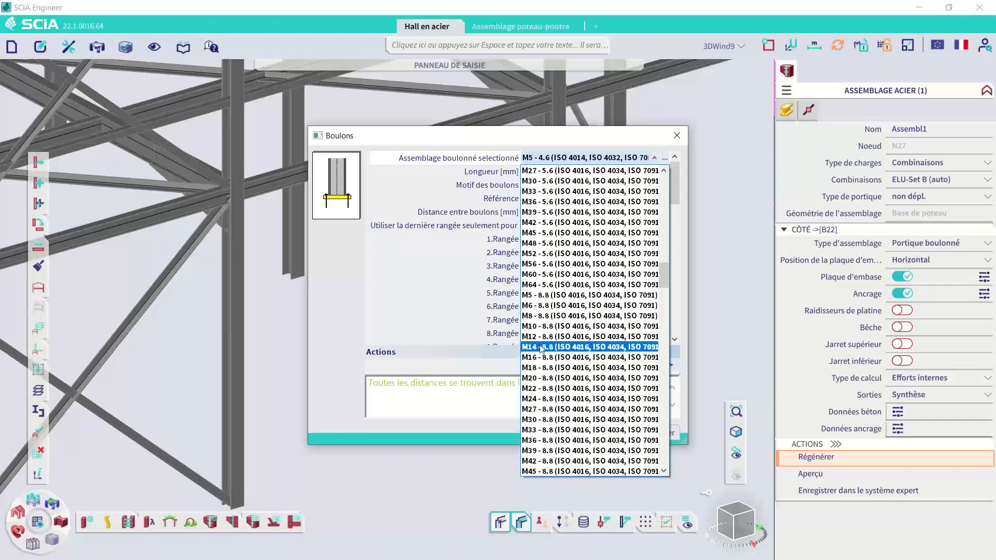
left_click(542, 398)
left_click(539, 334)
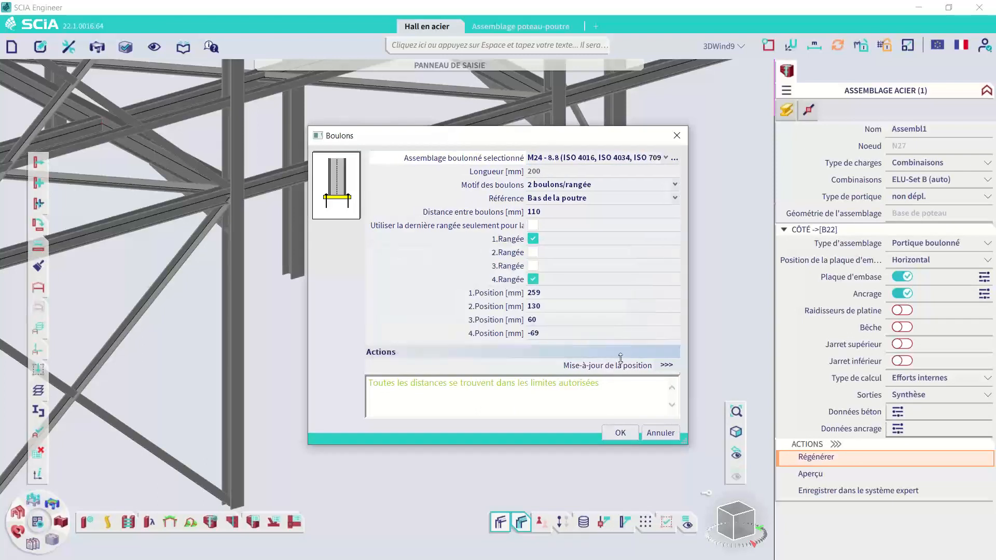
left_click(621, 433)
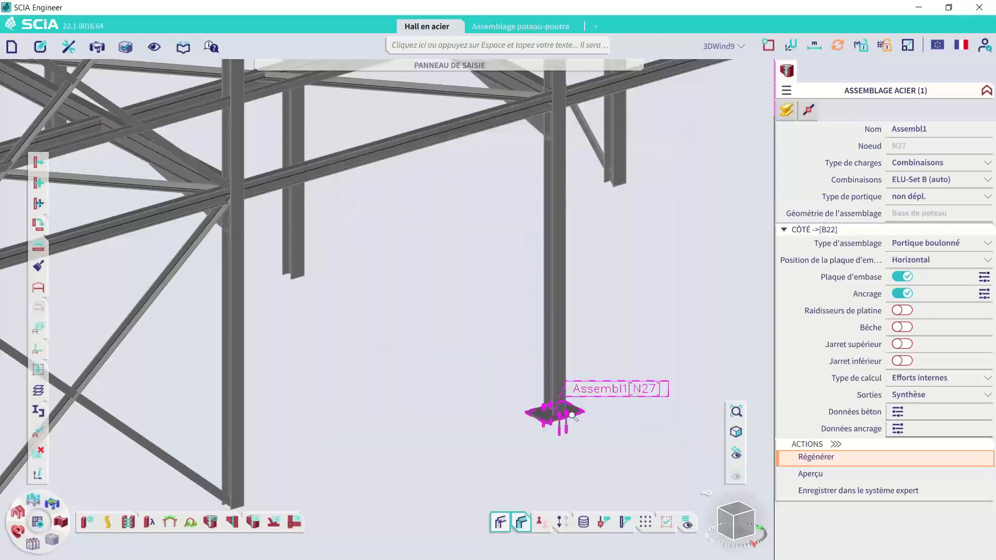
Widen the spacing between the anchor bolts within each row of the base plate.
scroll(568, 419, "up", 2)
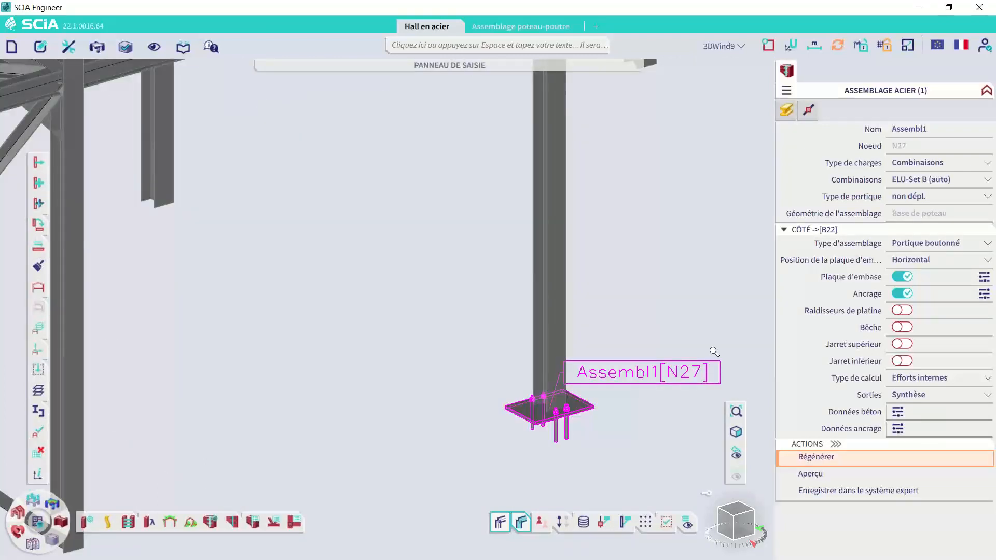
left_click(984, 294)
left_click(541, 212)
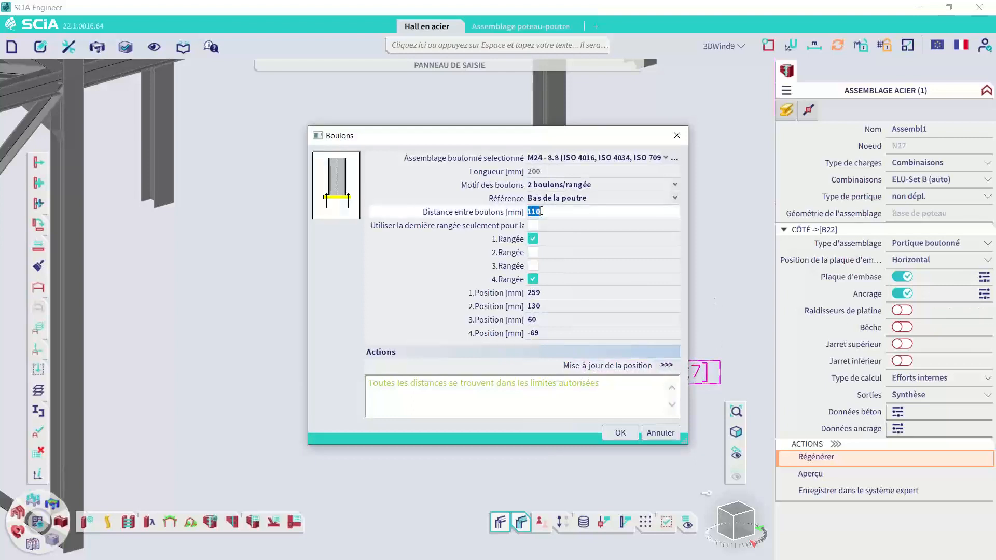
key("Return")
left_click(621, 432)
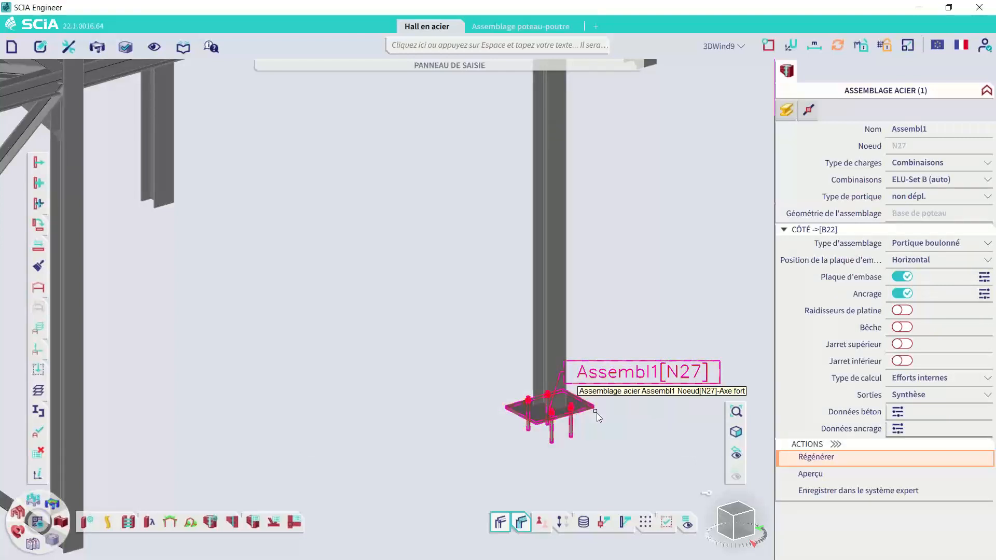
Regenerate the column base connection and review its calculation report's resistances, stiffness classification and unity checks.
left_click(853, 459)
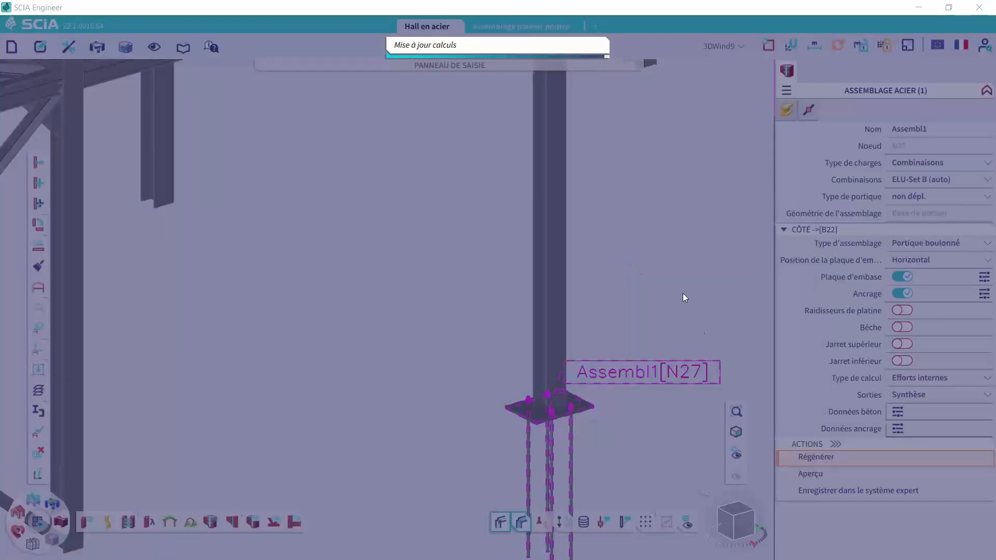
left_click(817, 475)
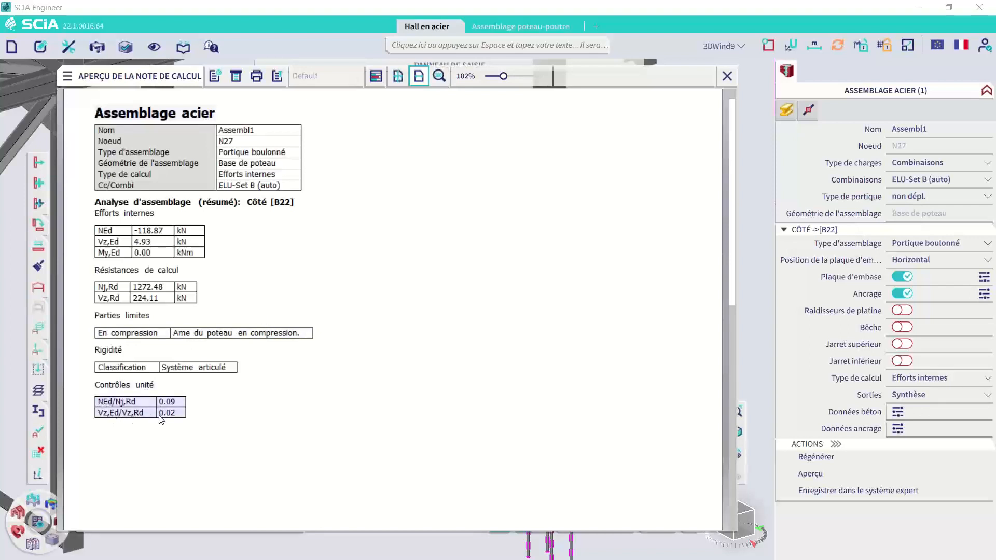
left_click(728, 76)
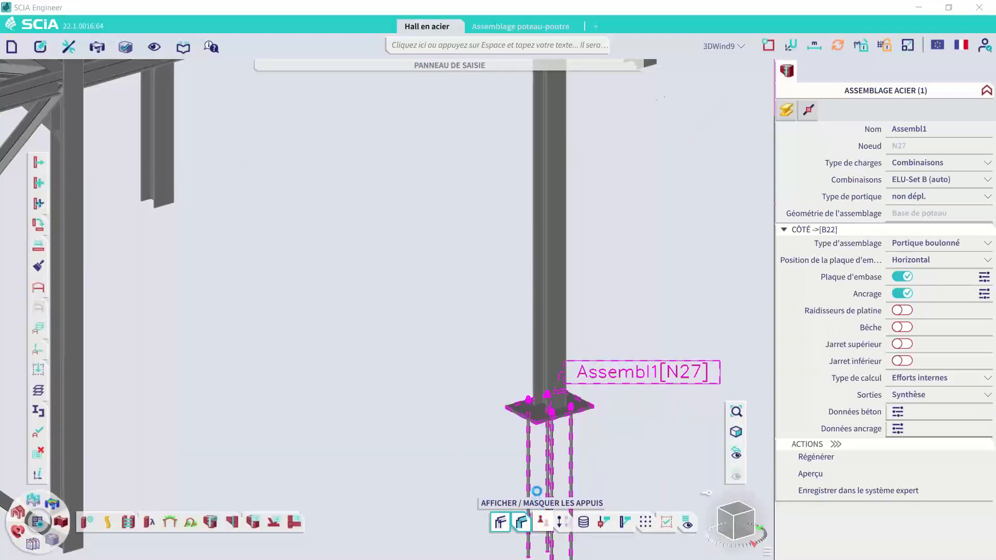
Inspect the support at the column base, hide the supports again and deselect the connection.
left_click(521, 521)
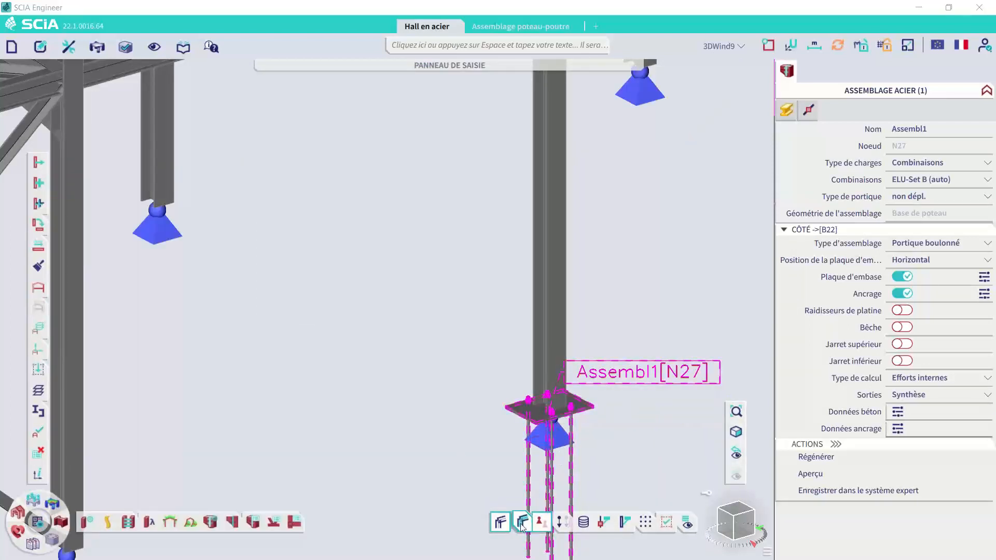
left_click(537, 517)
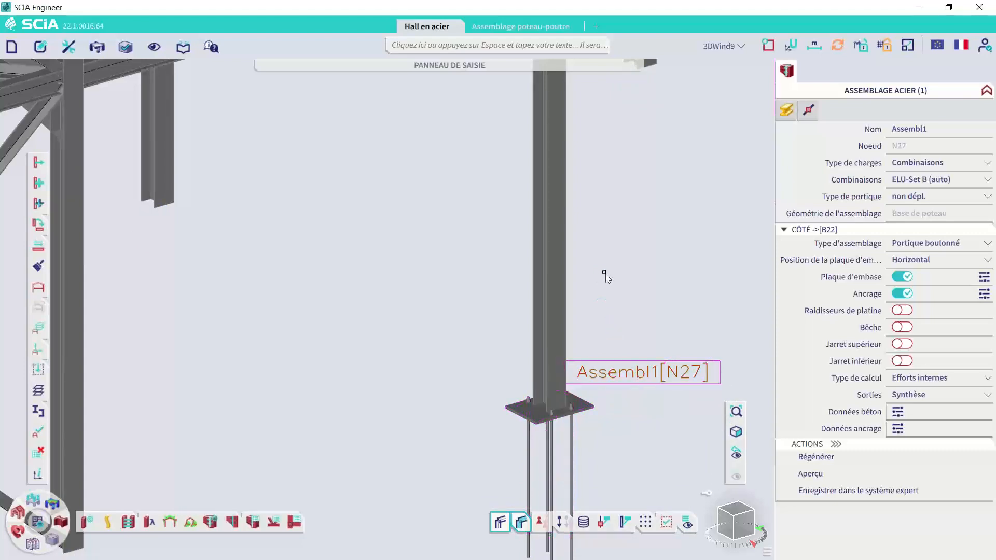
left_click(420, 287)
scroll(360, 297, "down", 5)
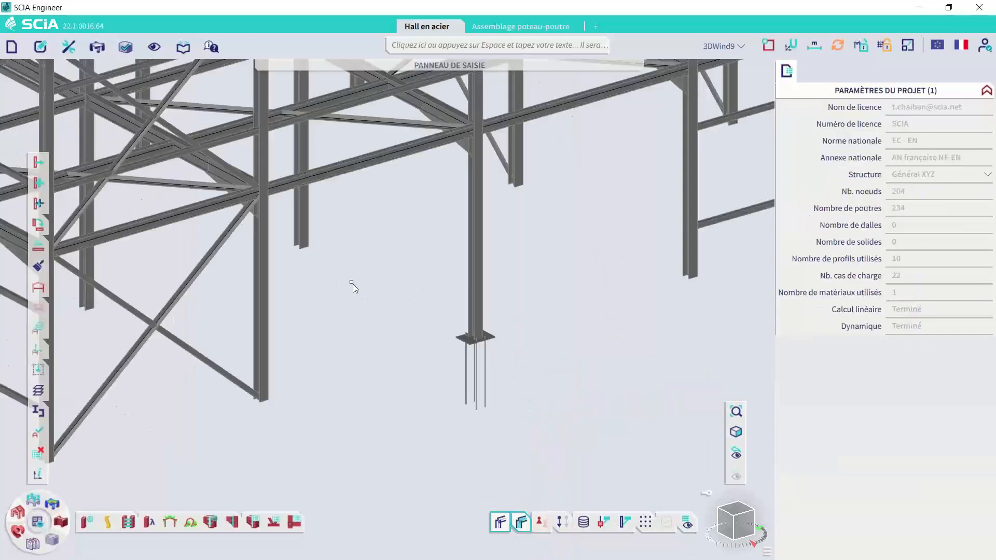
scroll(400, 340, "down", 2)
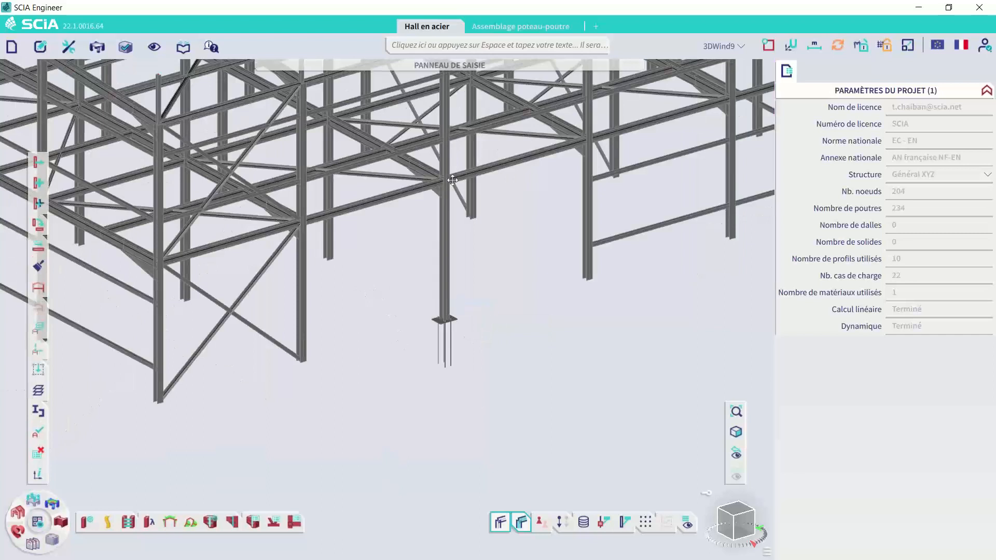
scroll(497, 192, "up", 2)
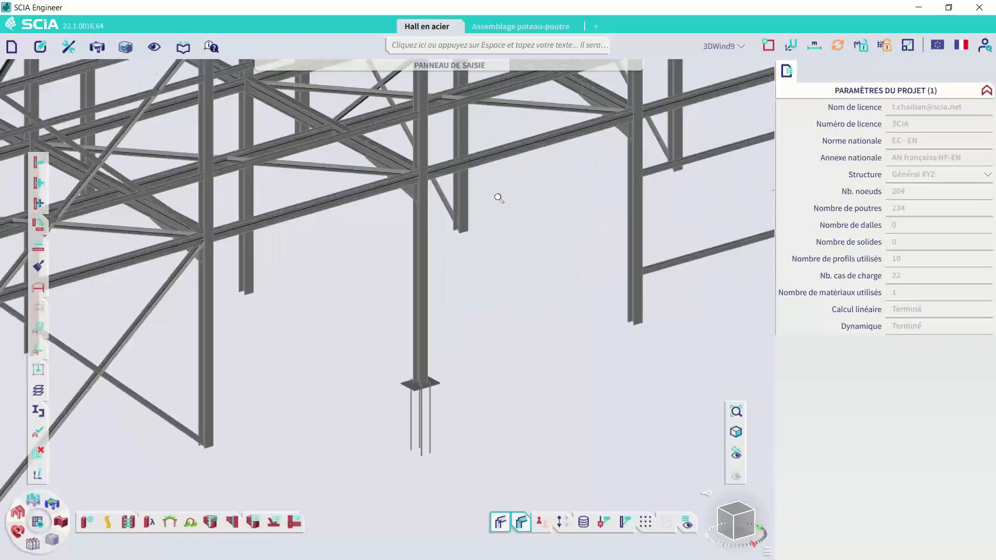
Create a weak-axis frame connection at node N11 between the corner column and the connected beam B127.
mouse_move(232, 521)
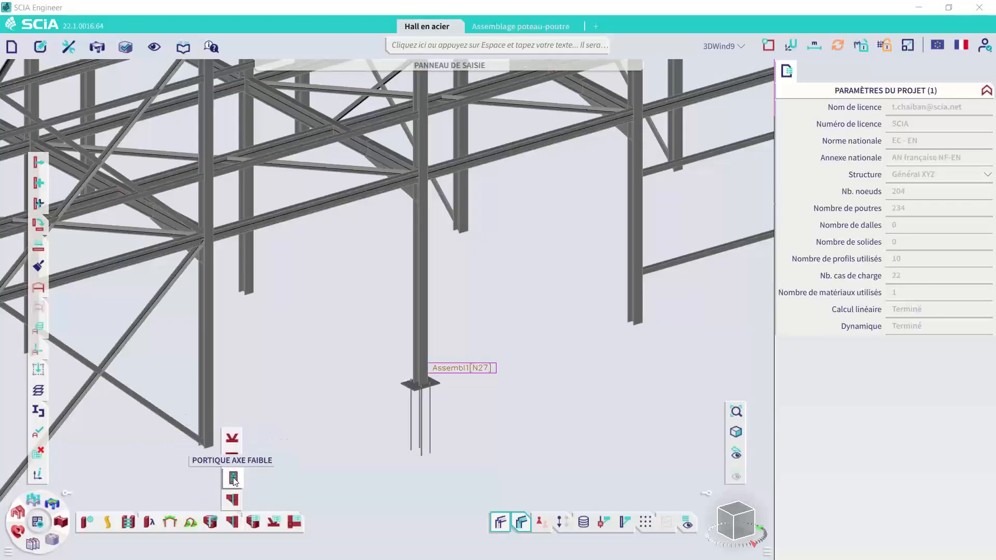
left_click(233, 481)
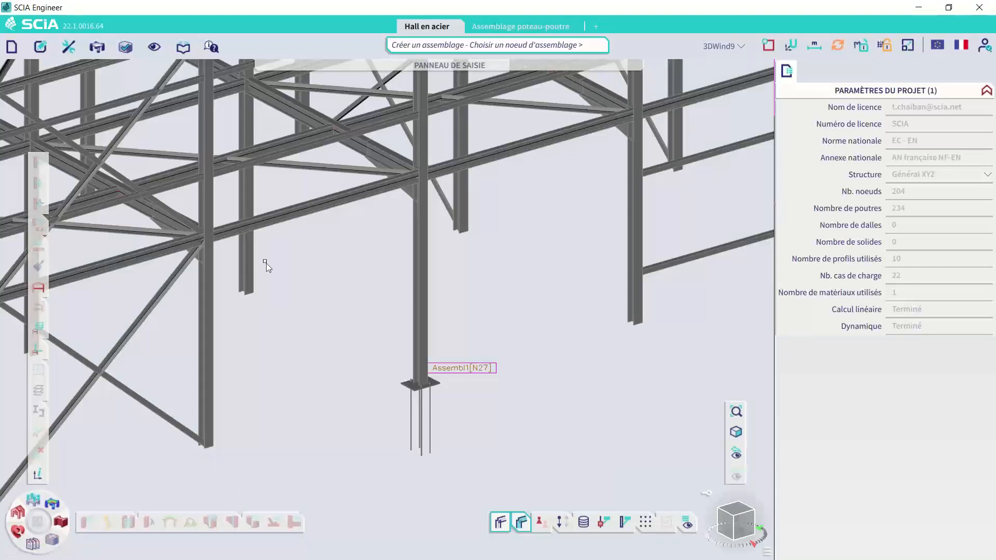
middle_click_drag(295, 310, 416, 304)
left_click(133, 285)
left_click(168, 239)
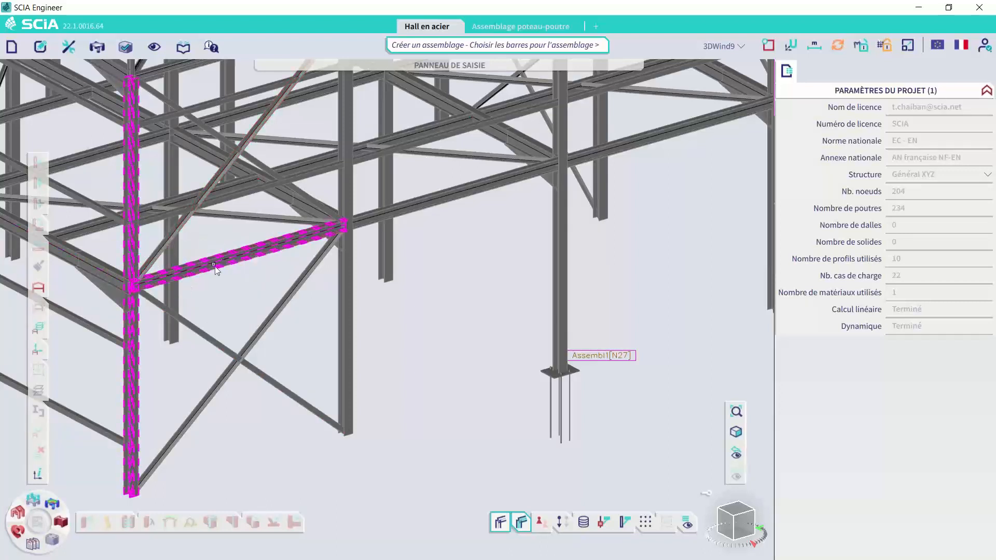
left_click(170, 279)
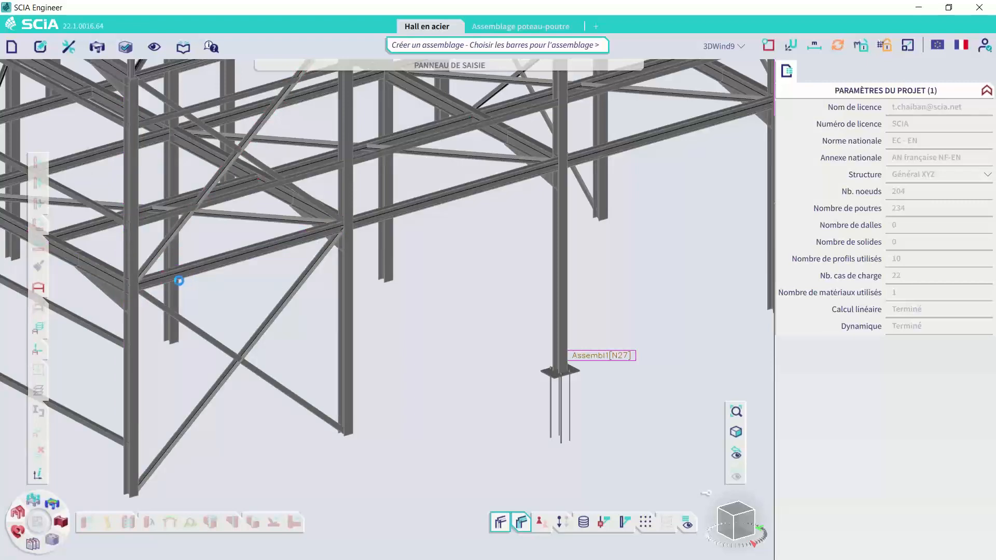
left_click(102, 275)
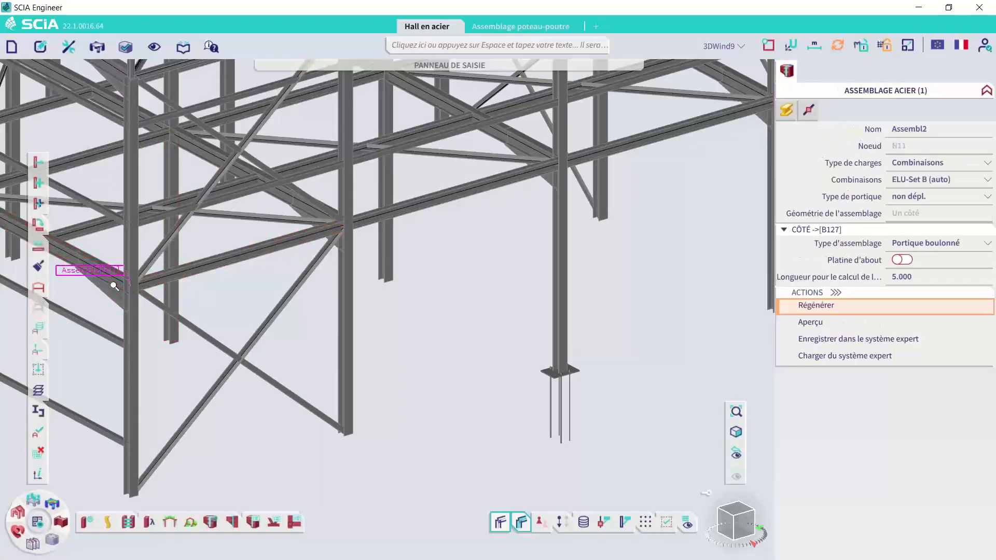
Try the N11 connection as Portique boulonné with an end plate enabled, and as Portique soudé.
scroll(114, 286, "up", 3)
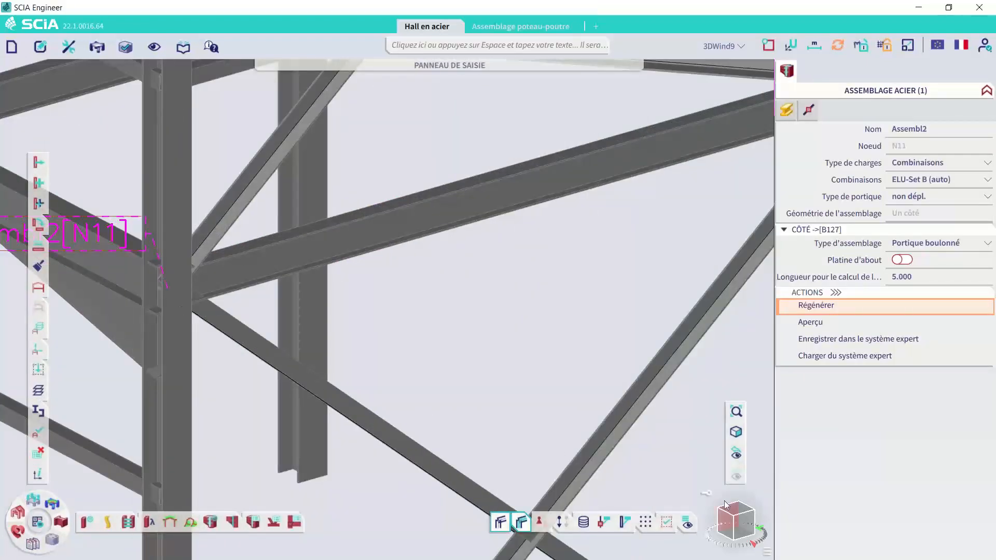
left_click_drag(722, 511, 680, 511)
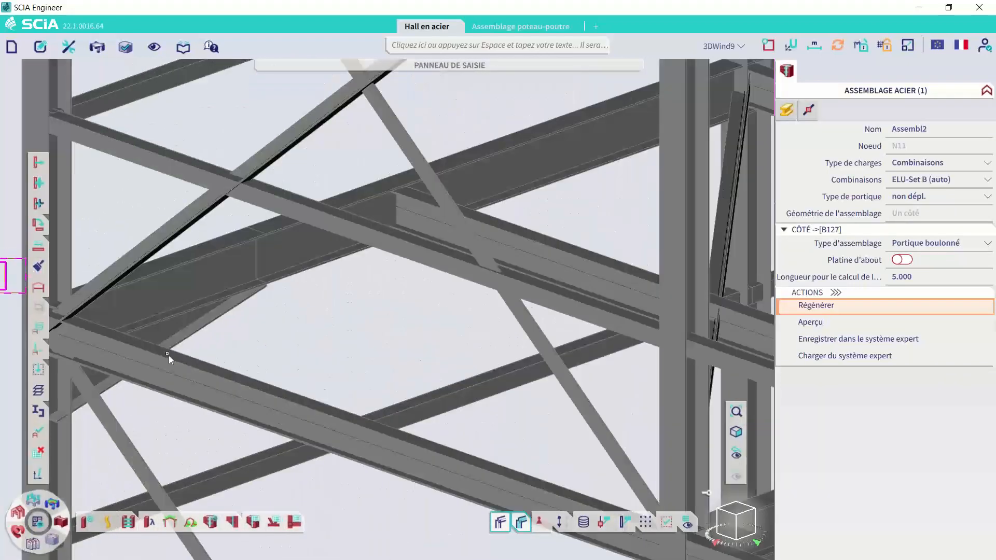
middle_click_drag(219, 335, 300, 336)
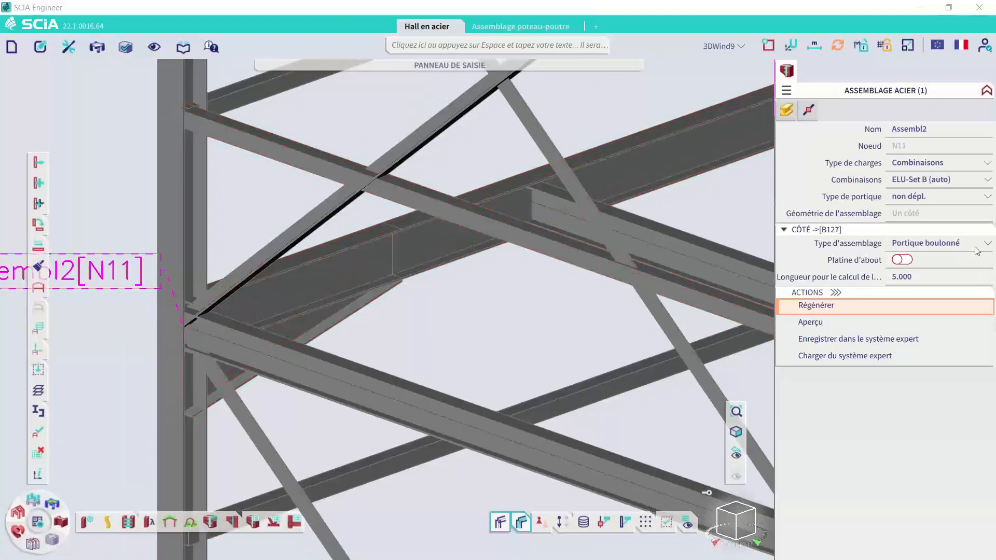
left_click(932, 242)
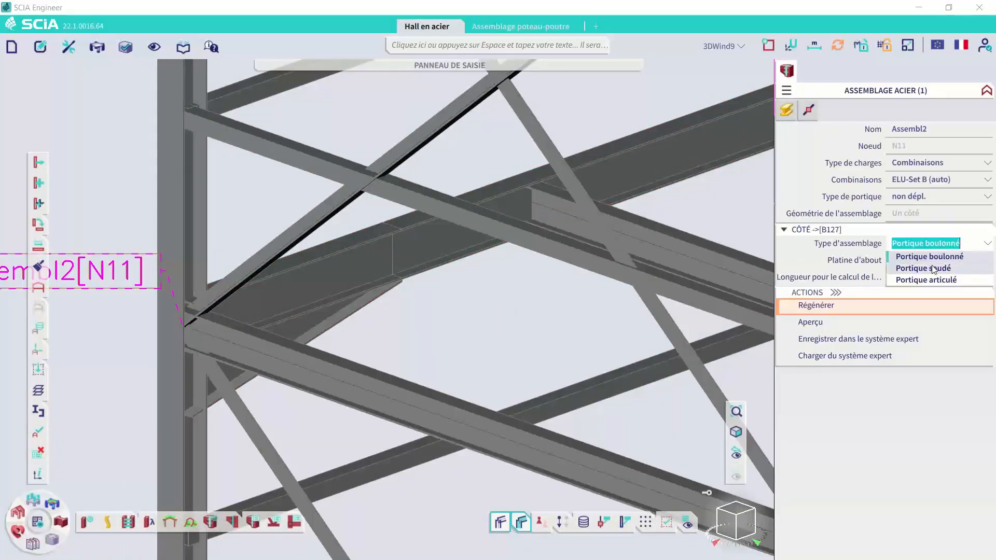
left_click(929, 257)
left_click(901, 259)
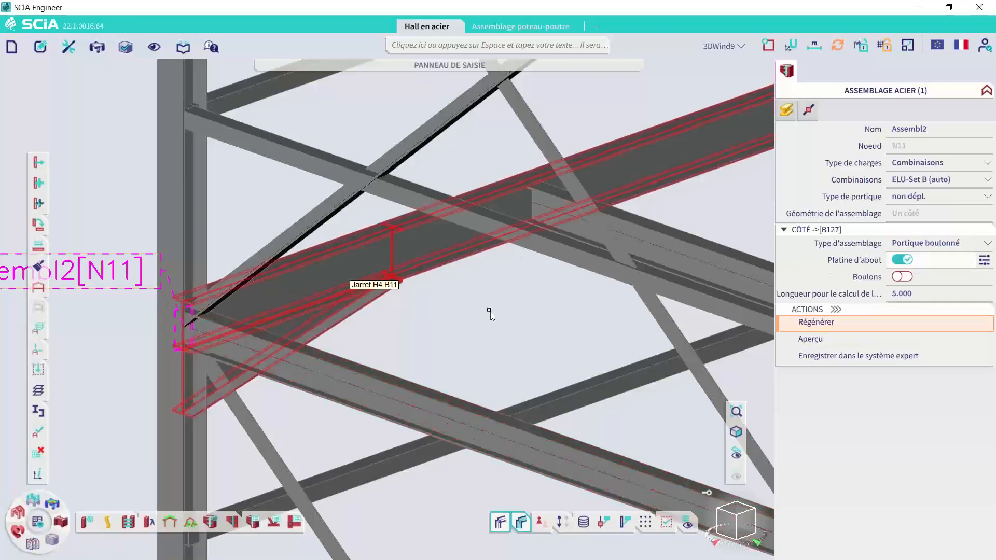
left_click(930, 243)
left_click(922, 269)
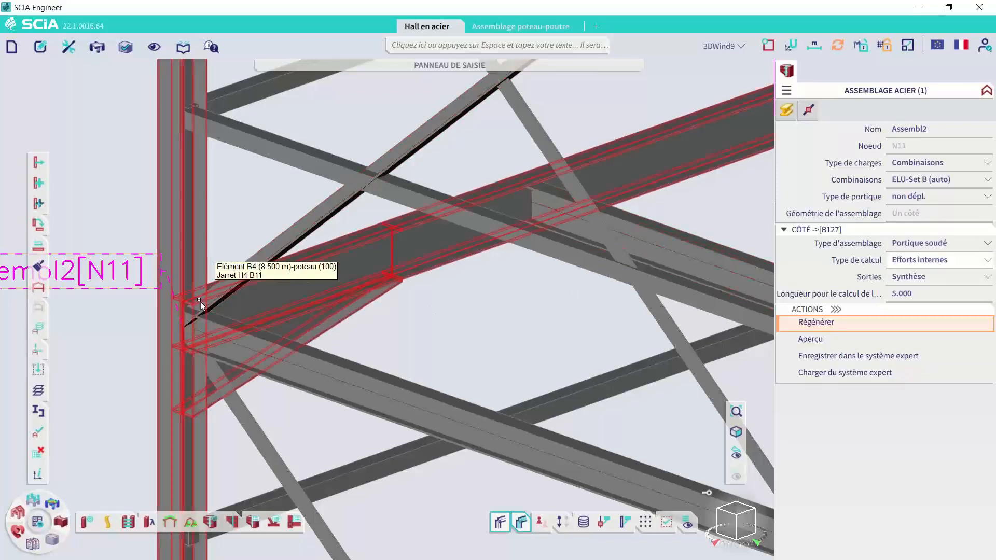
Set the N11 connection to Portique articulé with element type Cornière, enable the angle and inspect its properties.
left_click(915, 244)
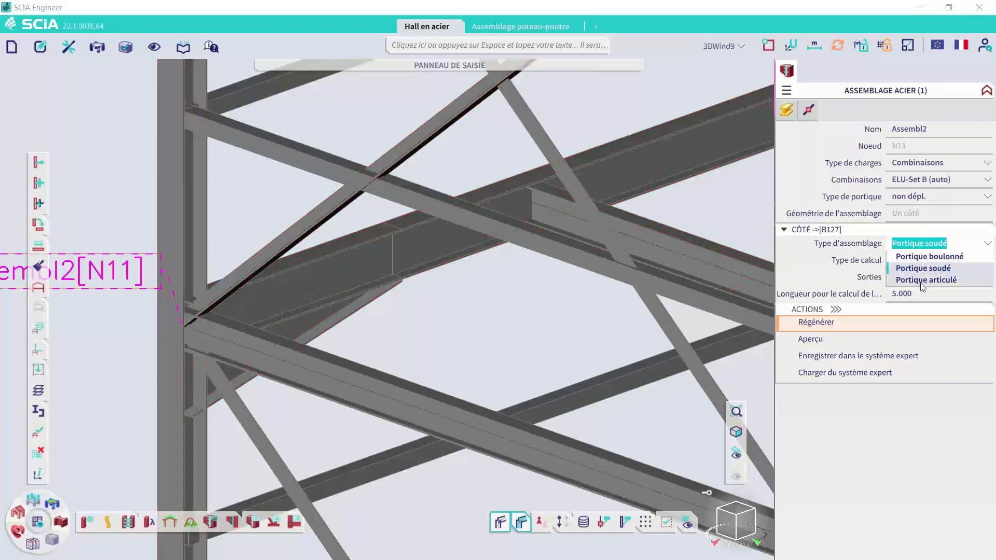
left_click(921, 281)
left_click(925, 261)
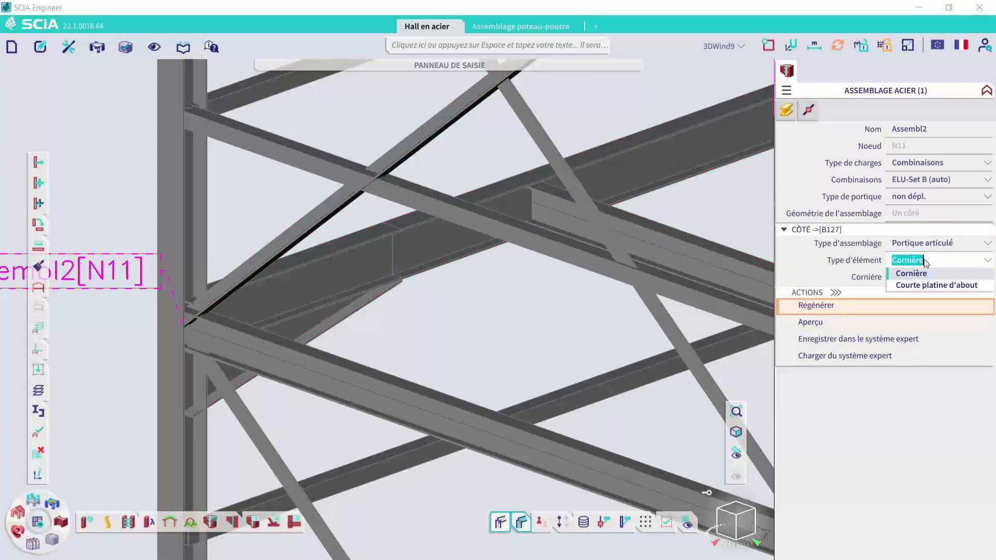
left_click(922, 274)
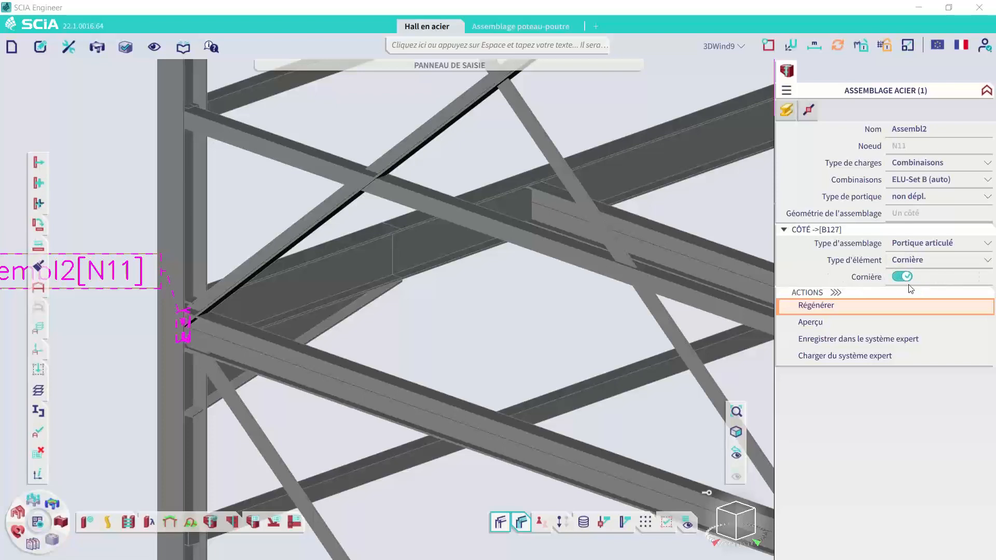
left_click(984, 277)
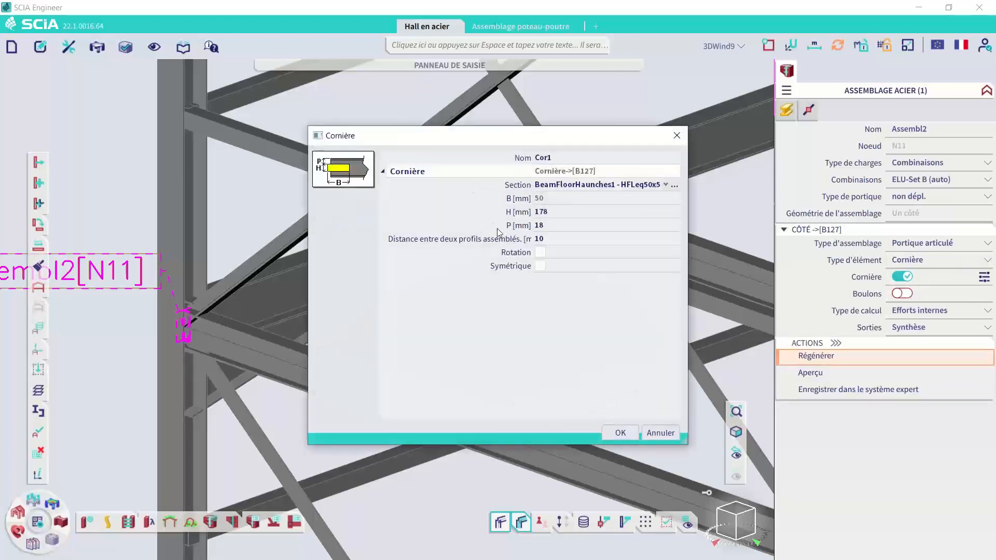
left_click(676, 136)
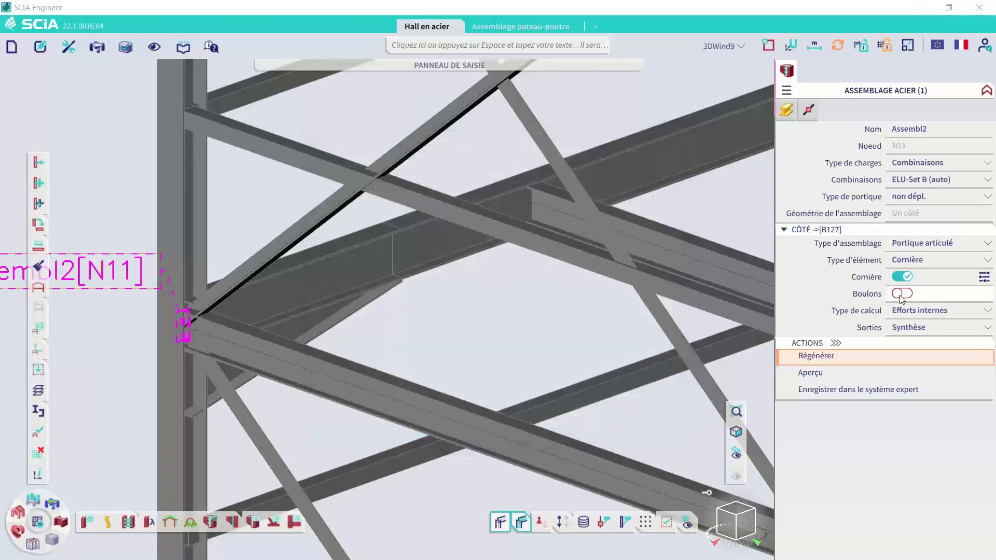
Add bolts to the angle connection at node N11 and deselect the connection.
scroll(185, 325, "up", 3)
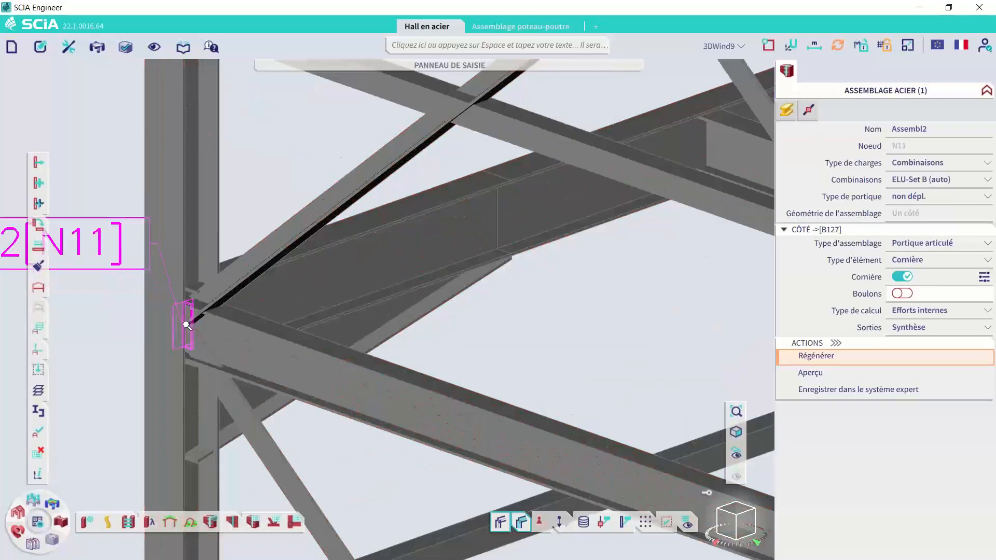
scroll(187, 325, "up", 2)
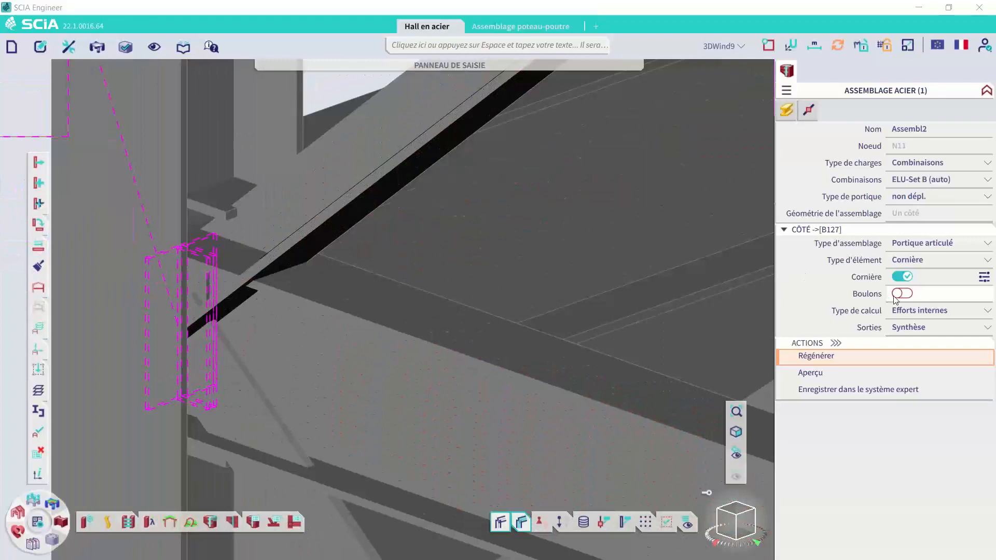
left_click(902, 294)
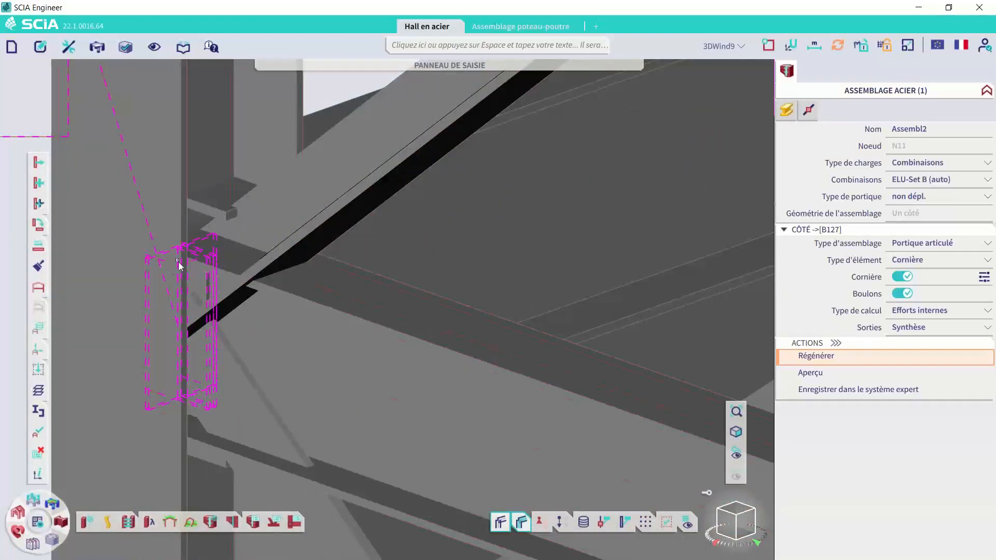
scroll(179, 250, "down", 3)
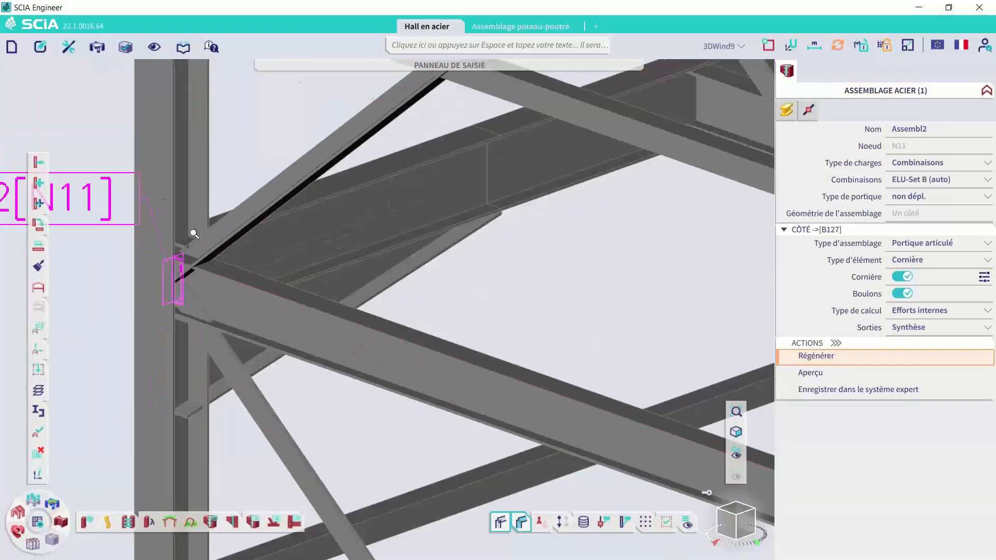
scroll(194, 234, "down", 3)
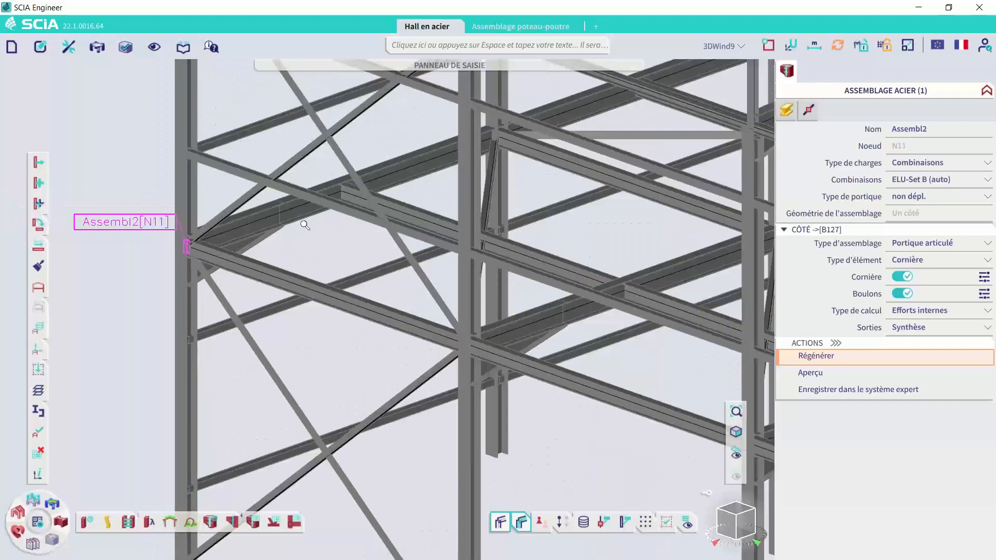
key("Escape")
Create a beam grid connection at node N77 where secondary beam B61 meets the haunched main beam.
scroll(347, 191, "up", 3)
mouse_move(233, 523)
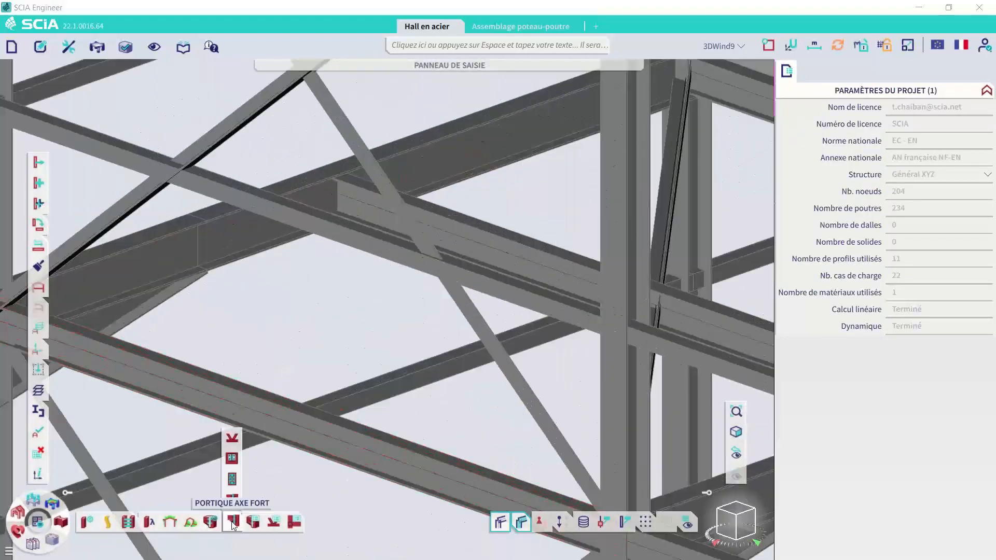
left_click(233, 462)
left_click_drag(311, 155, 355, 221)
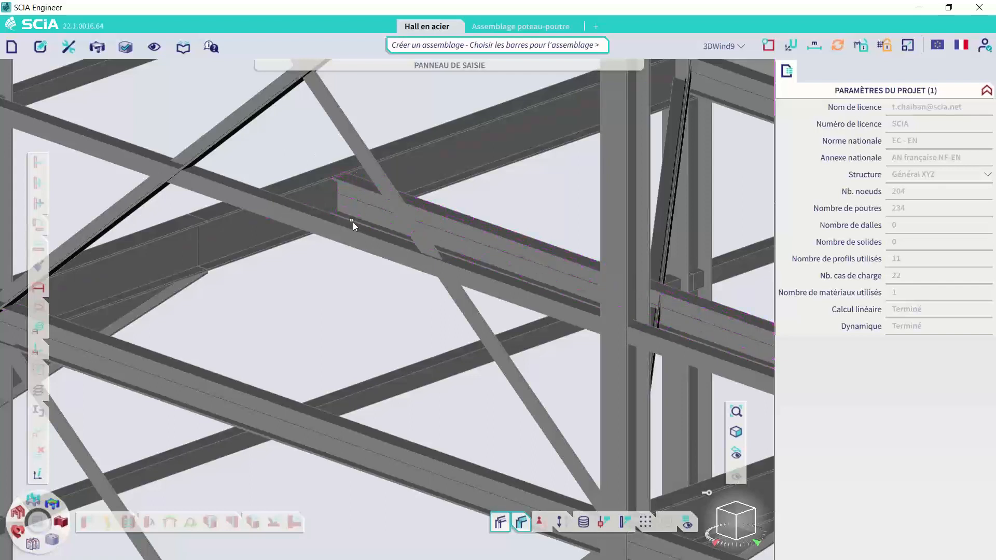
left_click(350, 219)
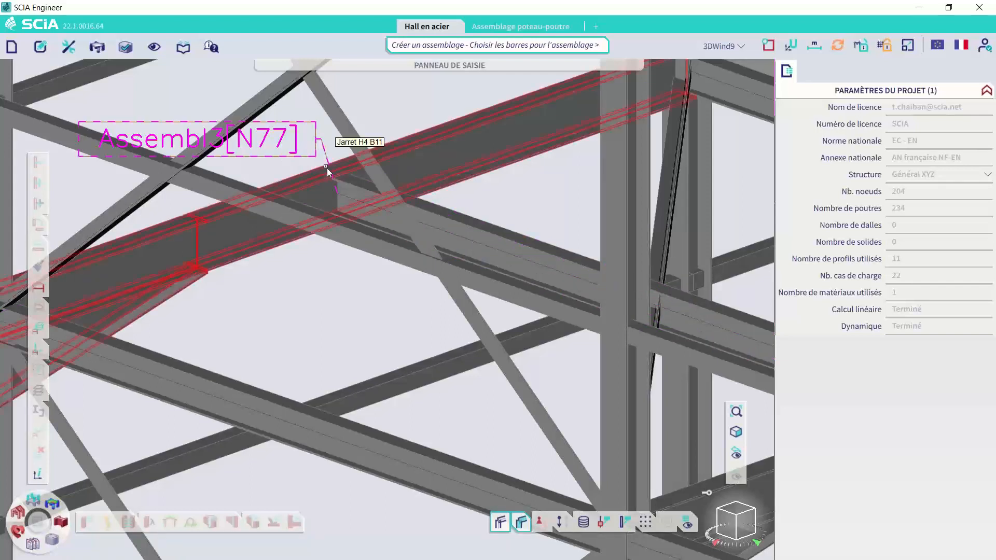
Try the element types Plat articulé soudé, Plat articulé boulonné with bolts, and Cornière on the N77 connection.
left_click(924, 261)
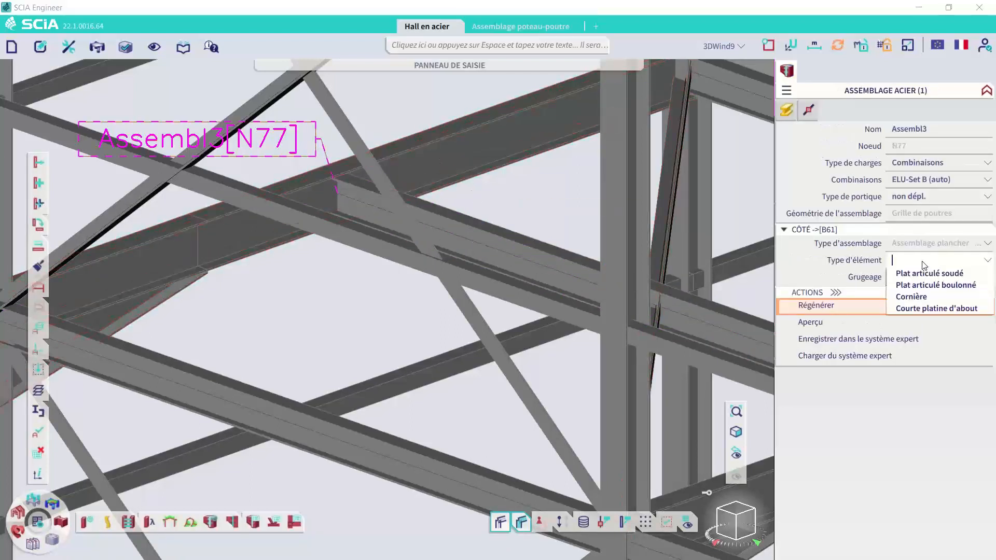
left_click(922, 275)
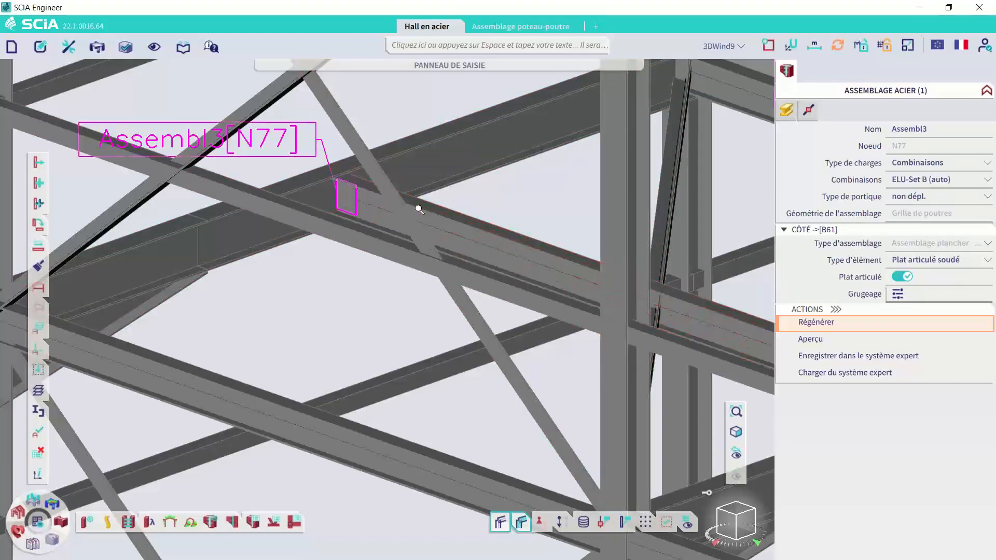
scroll(348, 182, "up", 2)
left_click(939, 259)
left_click(931, 283)
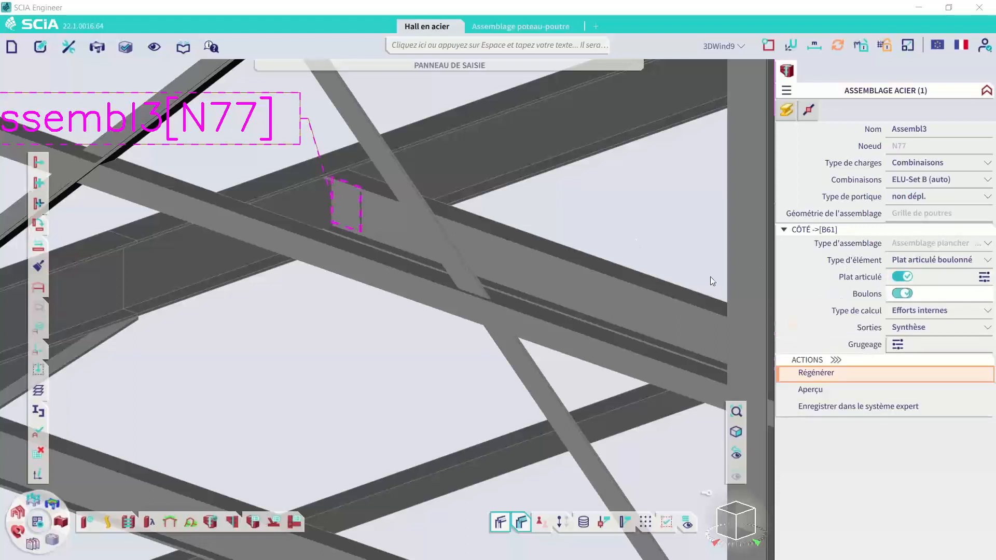
left_click(941, 261)
left_click(924, 295)
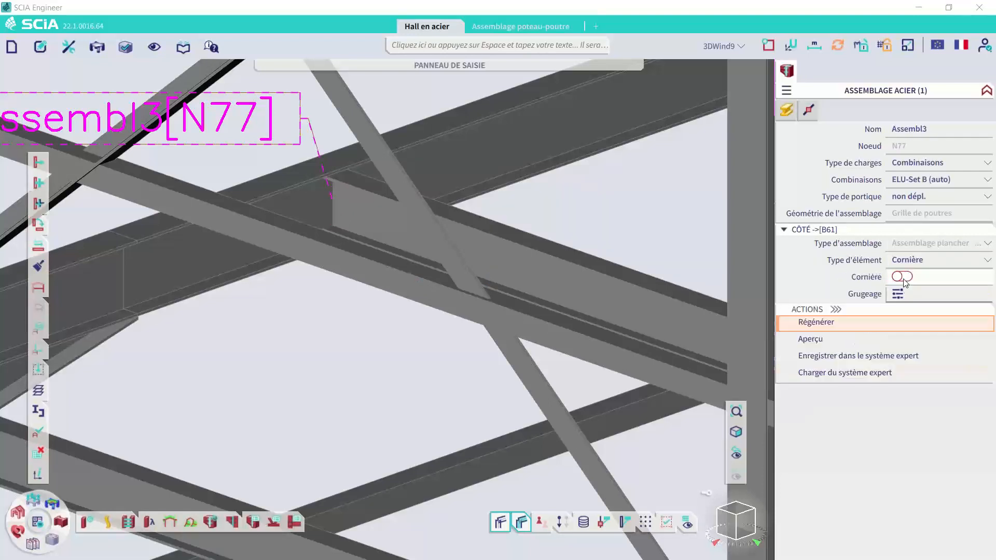
Set the N77 connection's element type to Courte platine d'about and enable its end plate.
left_click(923, 261)
left_click(926, 308)
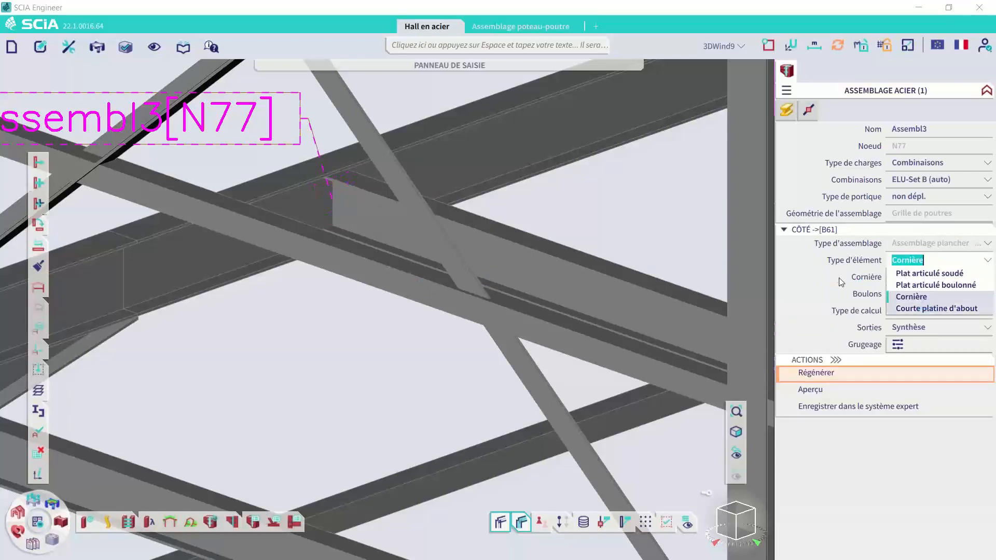
left_click(902, 276)
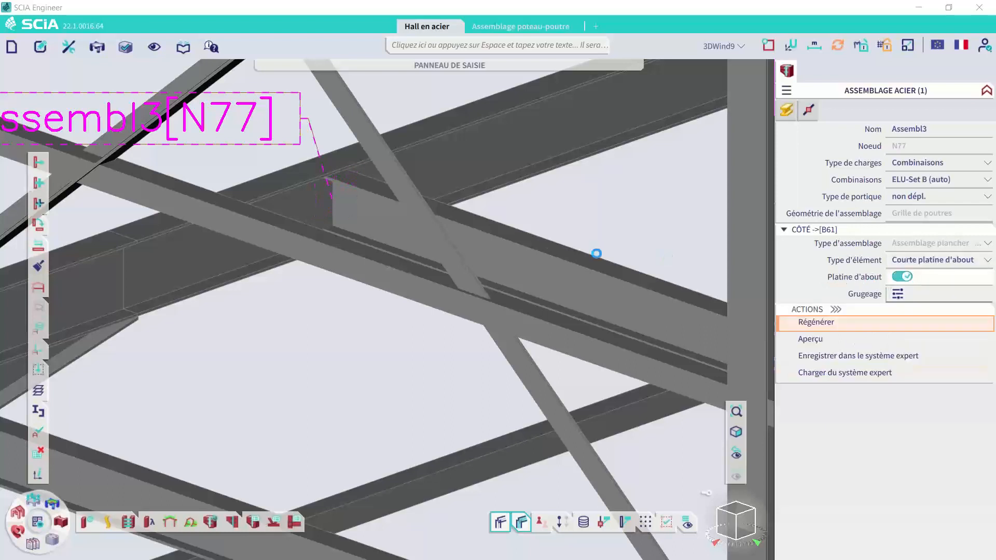
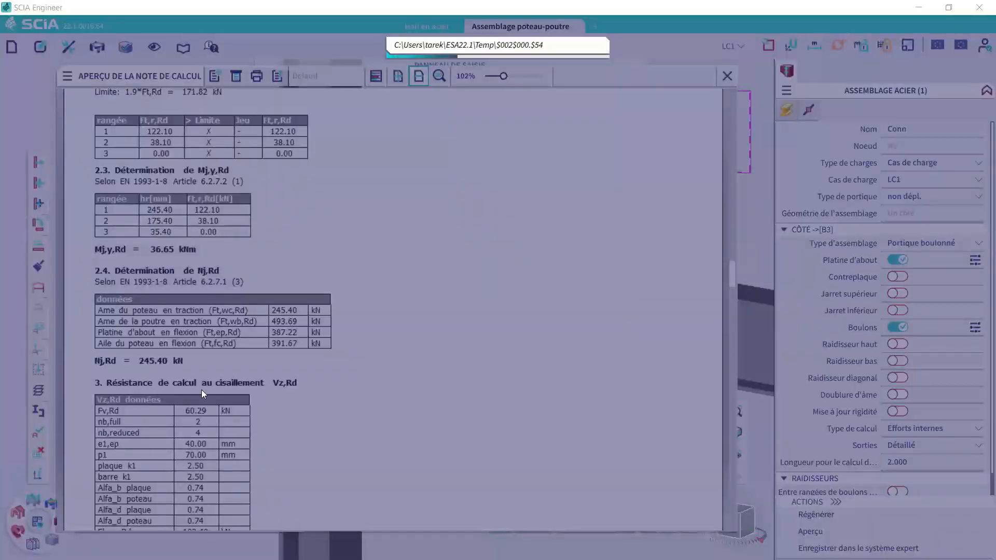
Examine the column-beam connection report's shear resistance Vz,Rd, rotational stiffness and stiffness classification sections.
scroll(259, 400, "down", 8)
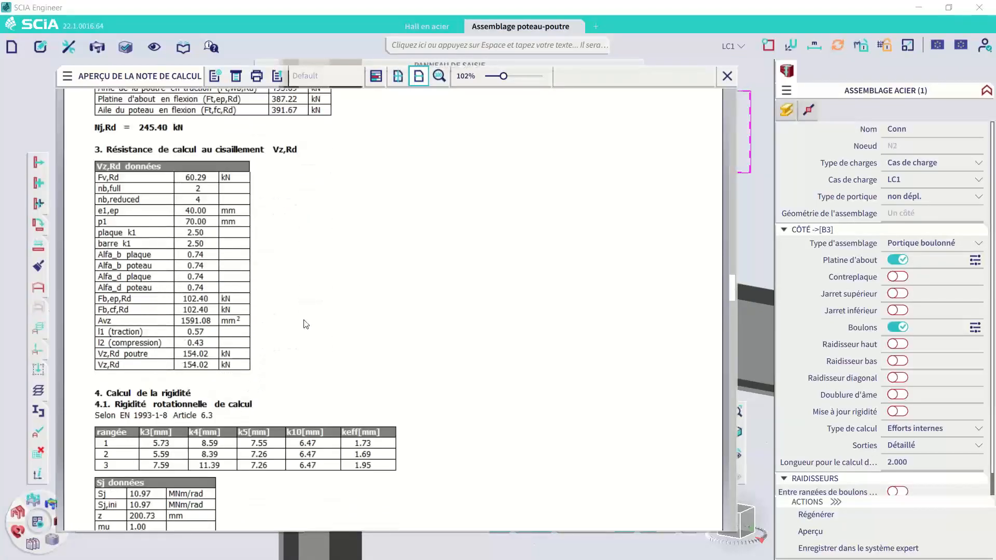
scroll(305, 324, "down", 1)
scroll(362, 245, "down", 1)
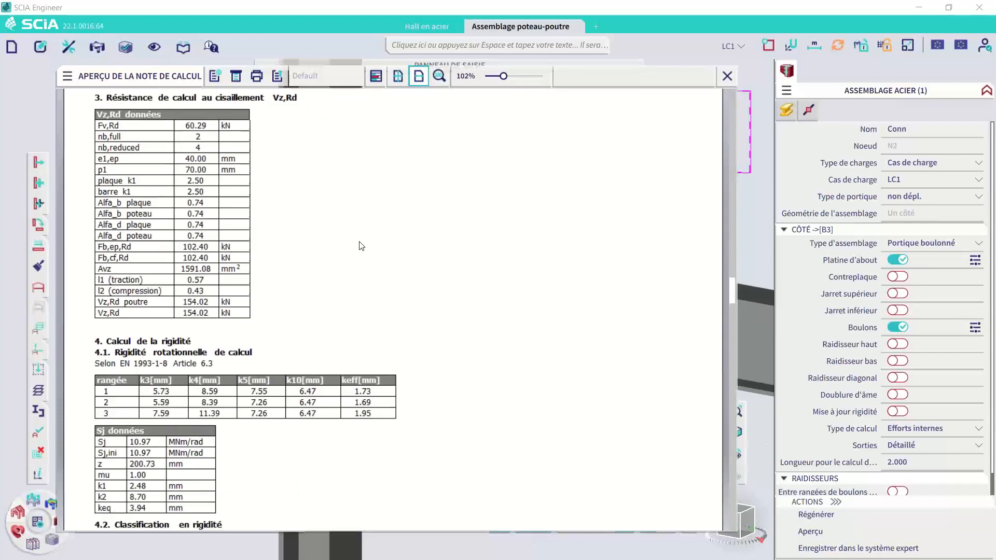
scroll(347, 228, "down", 9)
scroll(347, 228, "down", 2)
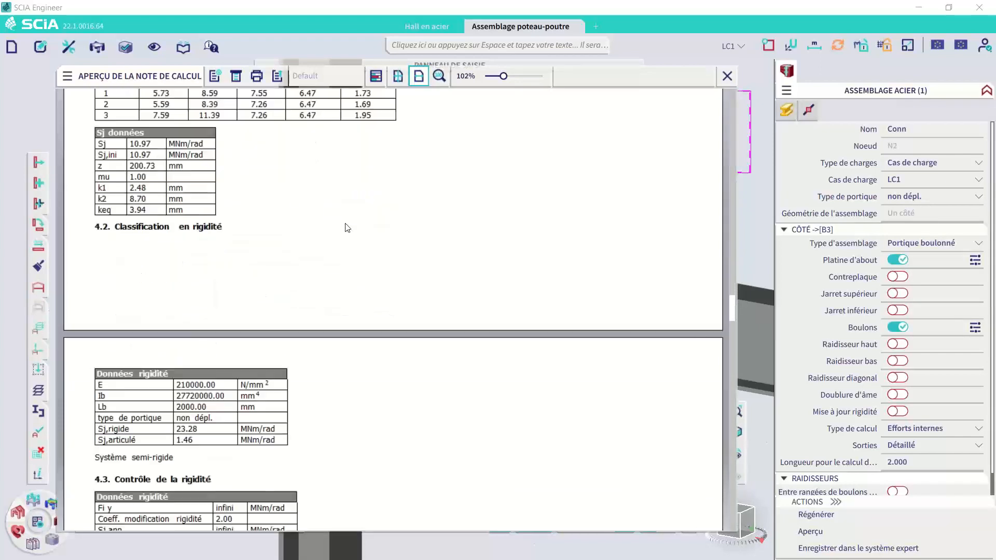
scroll(348, 234, "down", 2)
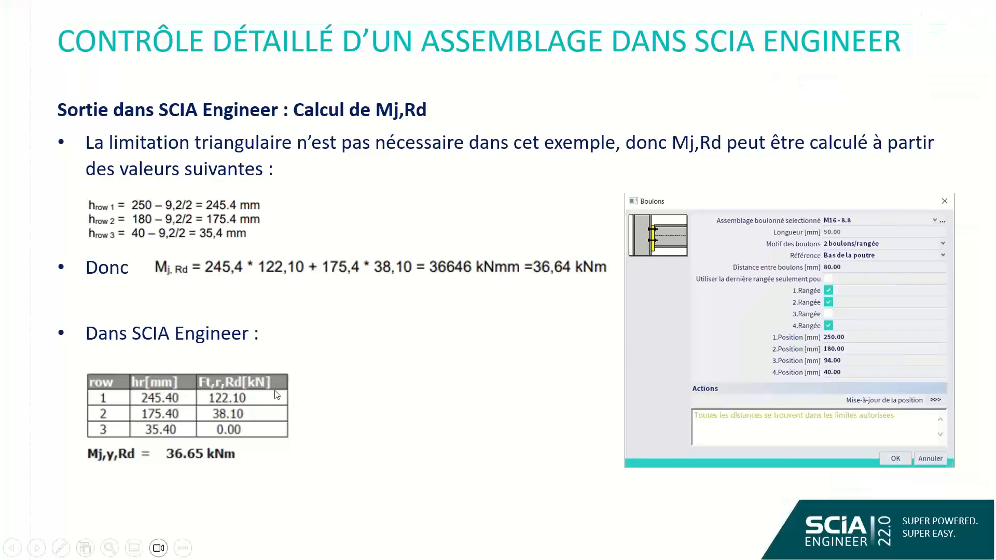
left_click(276, 394)
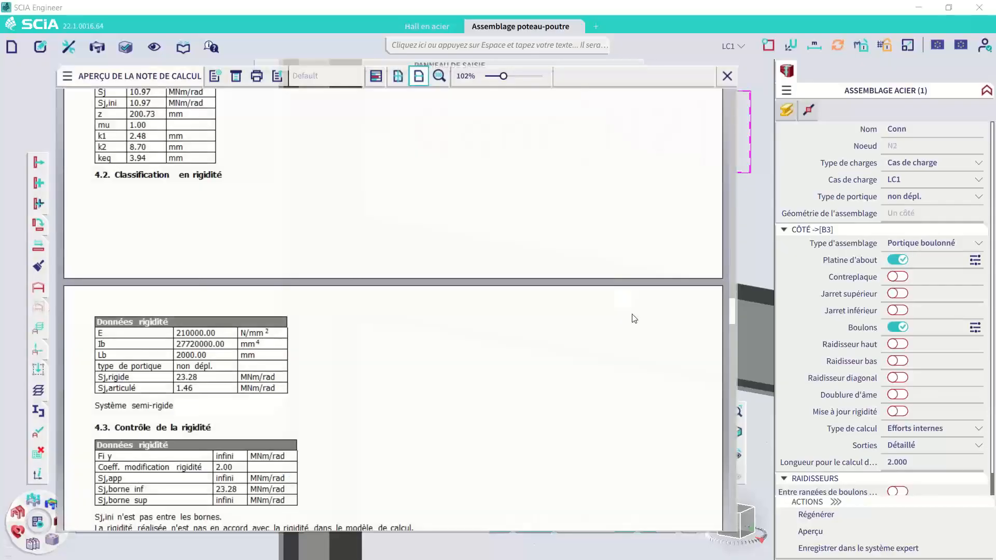
Examine the report's stiffness check, ductility classification, flange and web weld sections, and the weak-axis resistance and stiffness calculations.
scroll(481, 309, "down", 2)
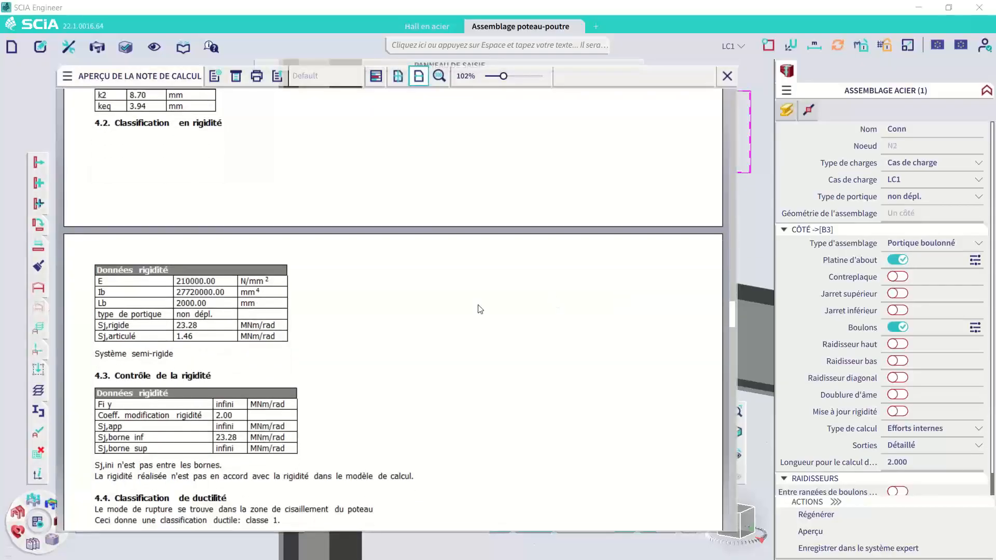
scroll(480, 309, "down", 1)
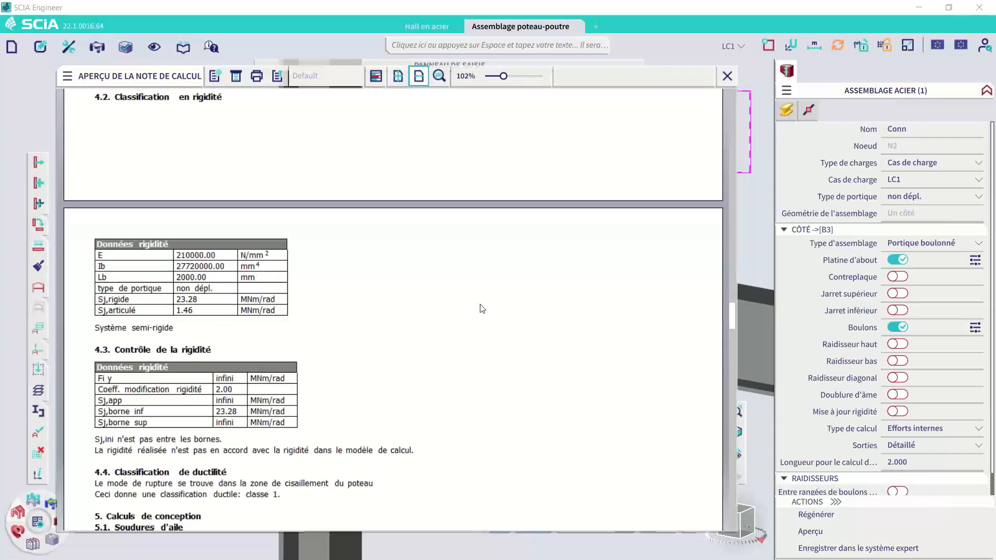
scroll(483, 308, "down", 2)
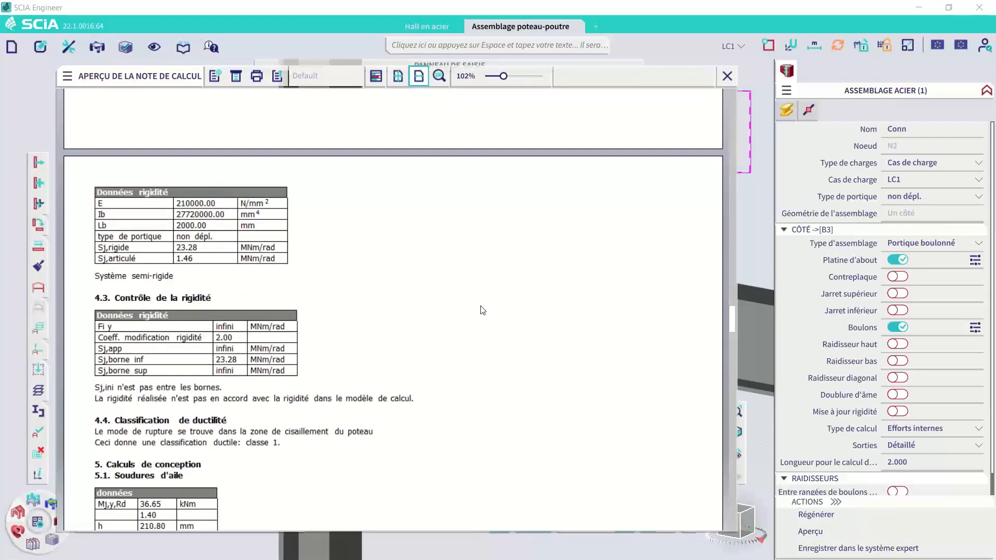
scroll(483, 310, "down", 1)
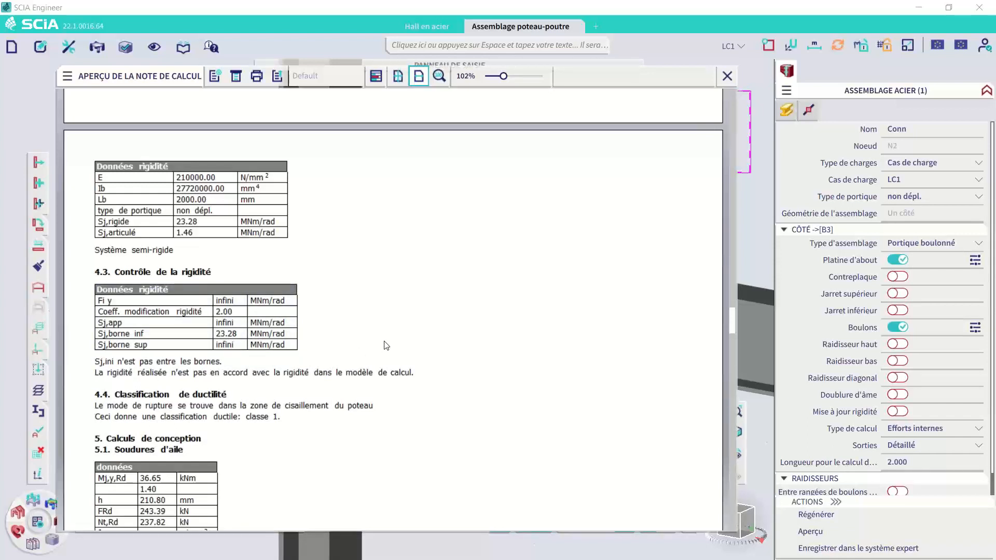
scroll(386, 345, "down", 4)
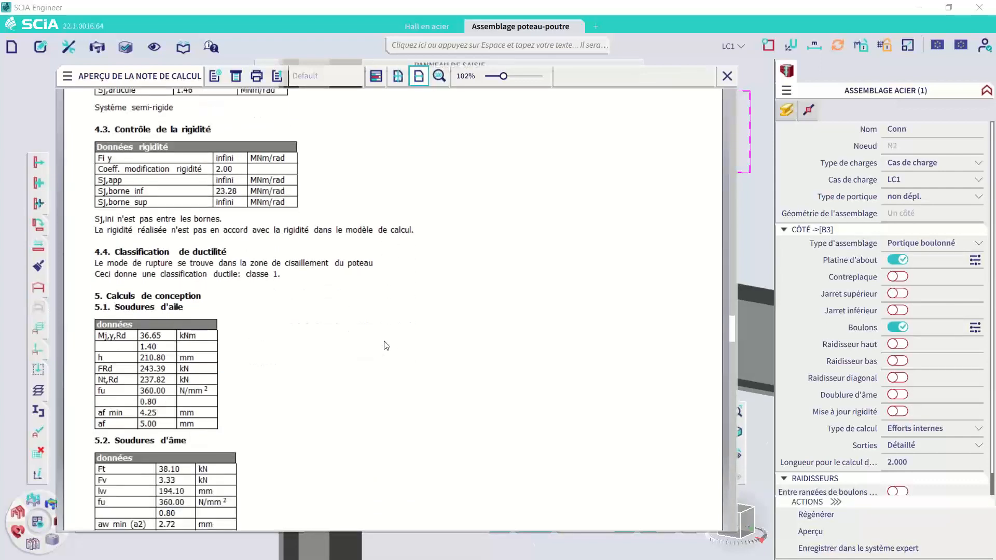
scroll(387, 346, "down", 4)
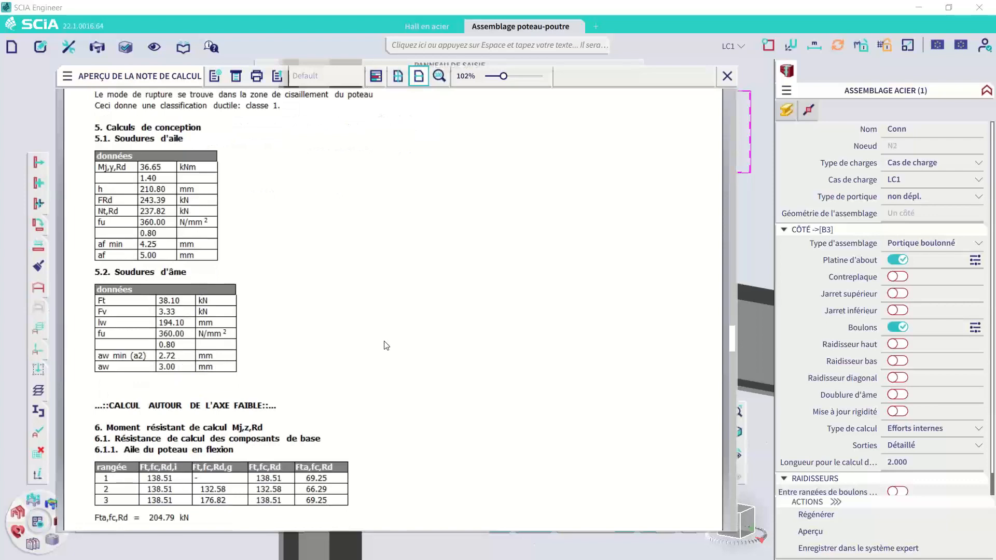
scroll(387, 346, "down", 4)
scroll(387, 345, "down", 9)
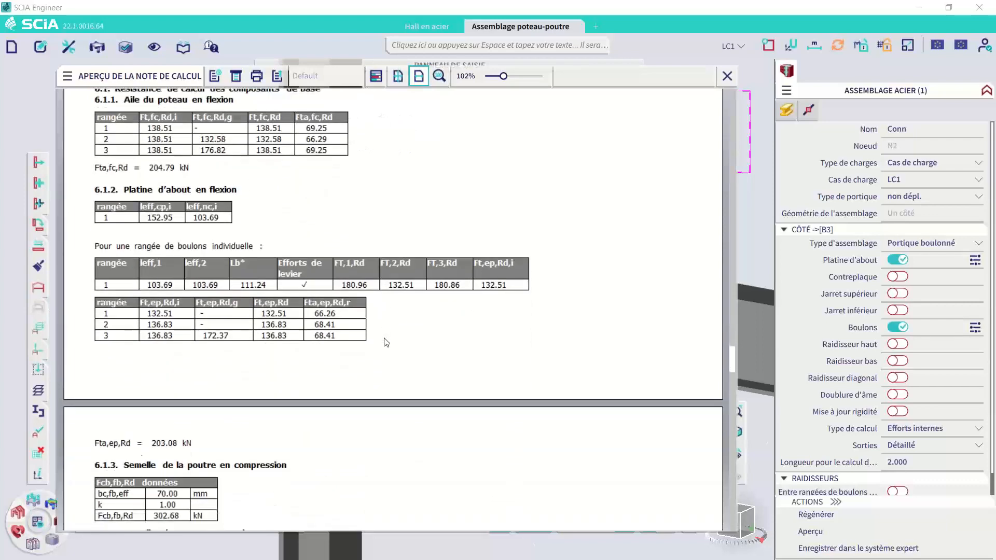
scroll(386, 343, "down", 9)
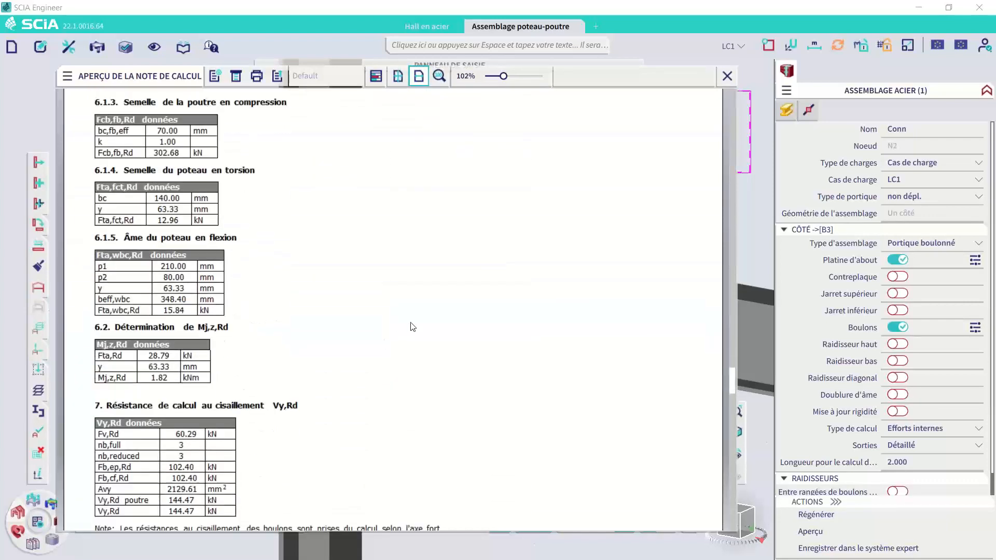
scroll(412, 326, "down", 5)
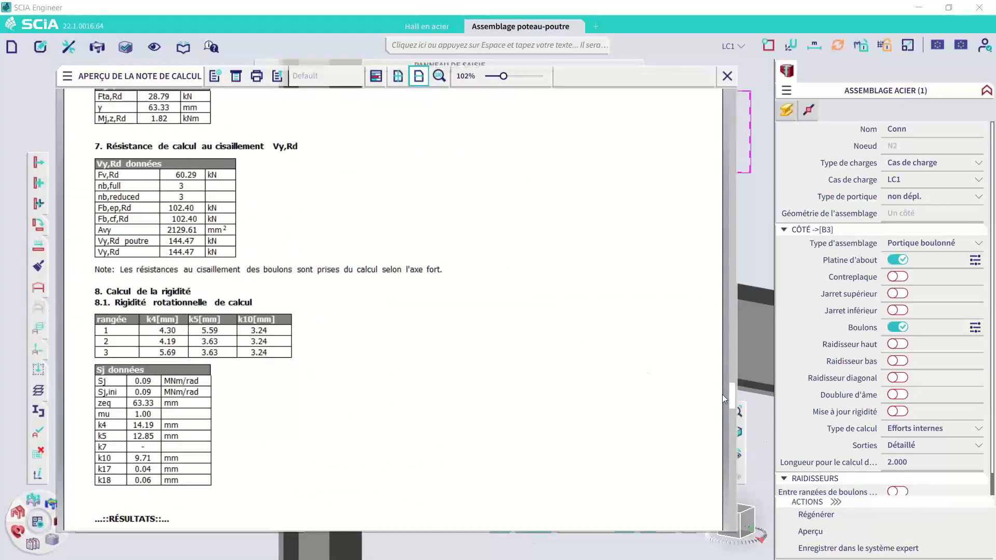
Examine the strong-axis moment-rotation, stiffness classification and stiffness check diagrams for side B3 in the report.
left_click_drag(732, 397, 722, 451)
scroll(412, 356, "down", 1)
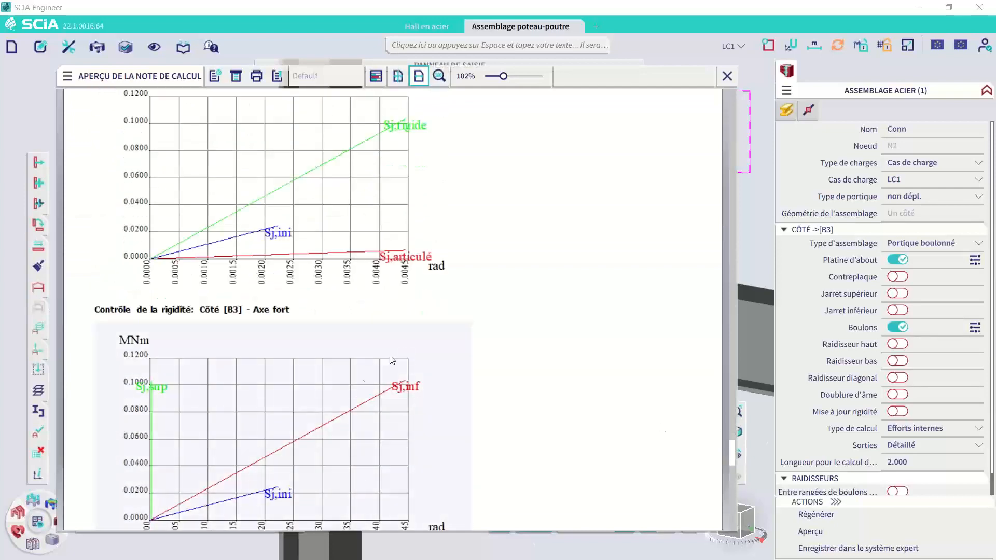
scroll(311, 430, "down", 1)
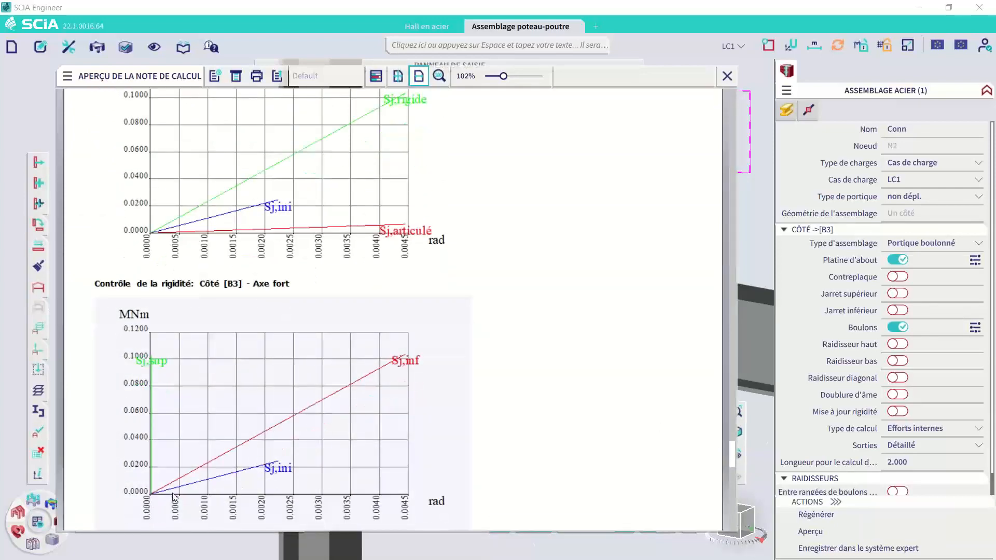
scroll(207, 485, "down", 1)
scroll(224, 478, "down", 1)
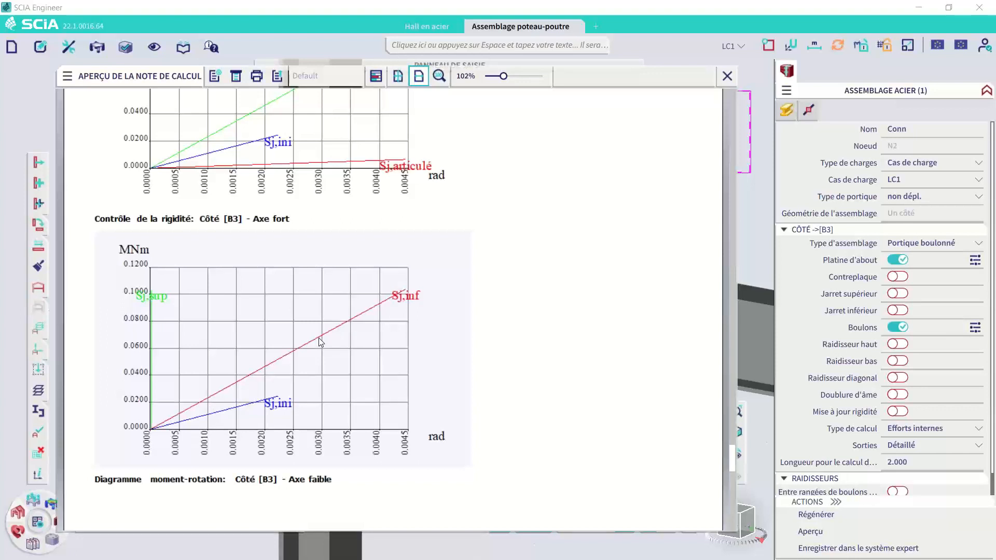
scroll(321, 342, "up", 5)
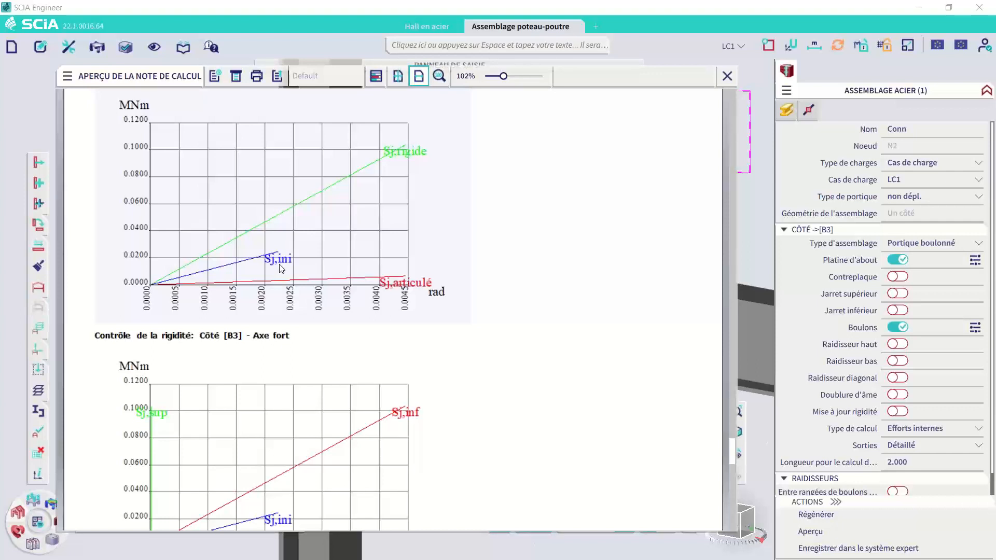
scroll(306, 268, "down", 4)
scroll(338, 266, "up", 3)
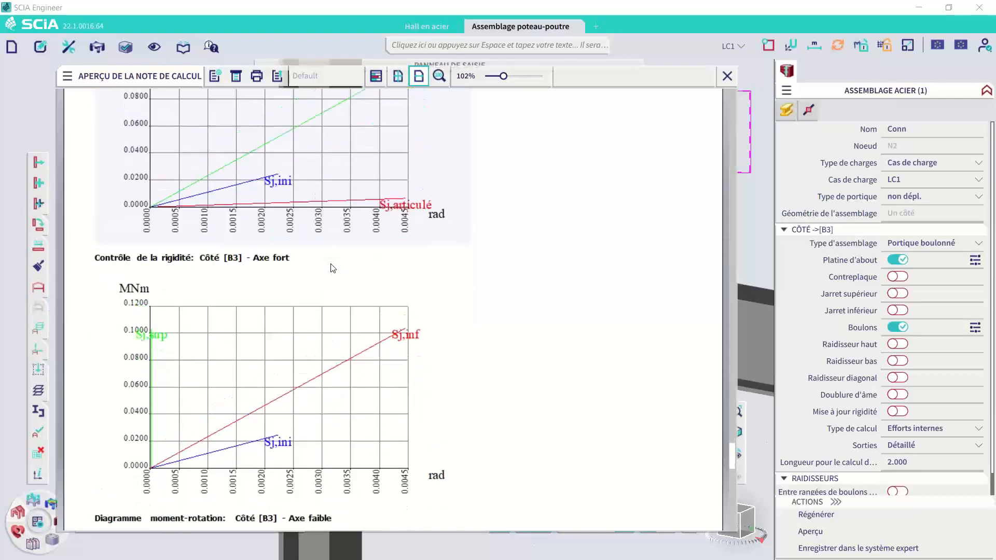
scroll(363, 260, "up", 2)
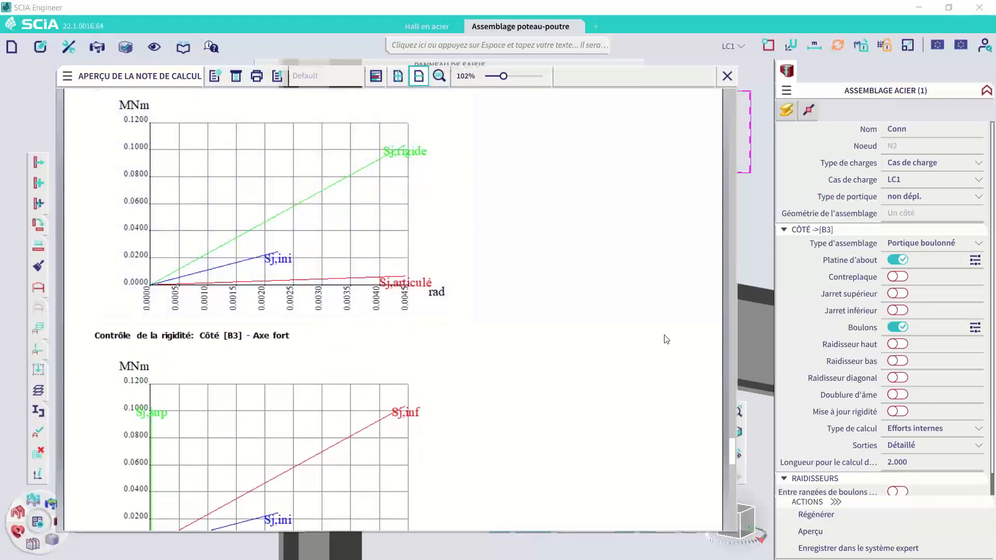
scroll(618, 352, "up", 12)
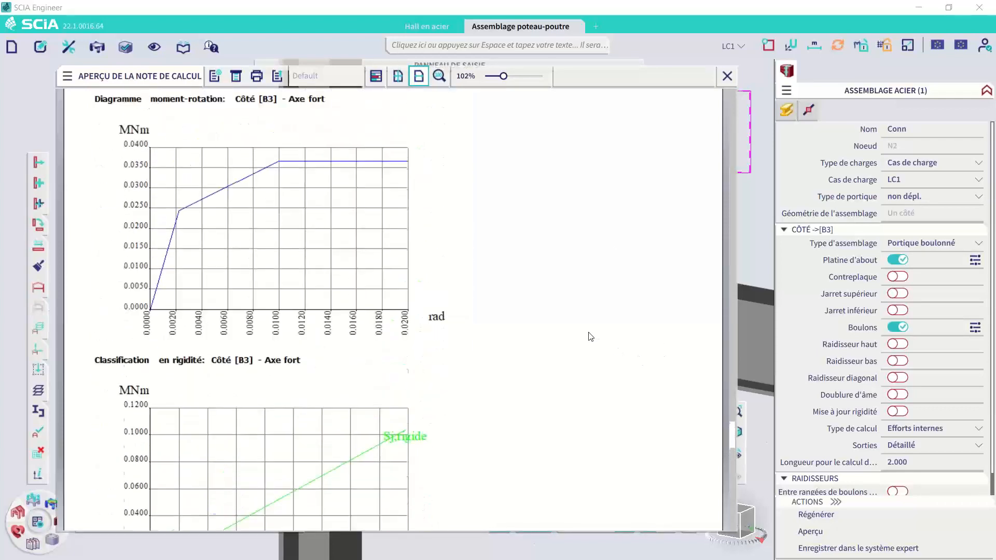
Review the weak-axis shear resistance Vy,Rd, the rotational stiffness and the unit checks in the report's results section.
scroll(514, 315, "up", 12)
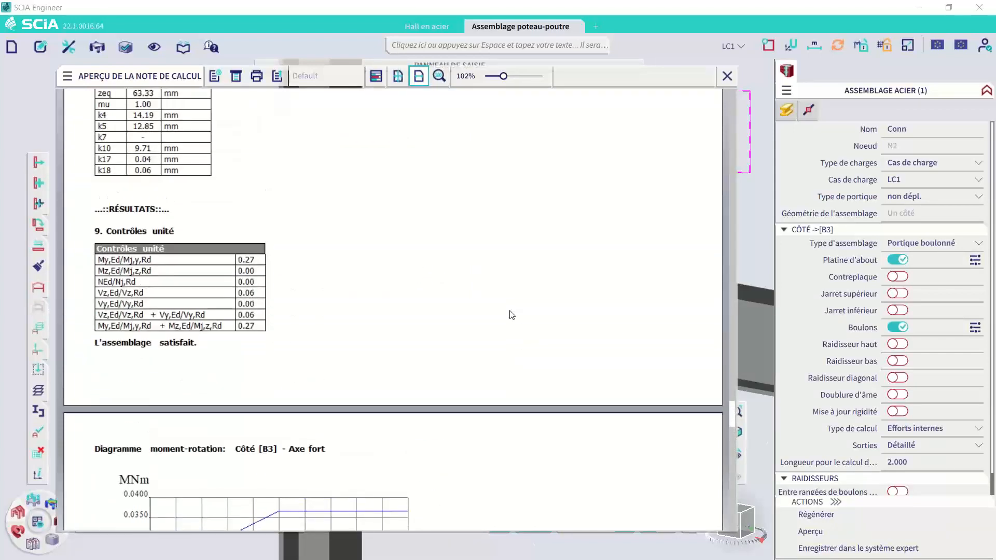
scroll(513, 315, "up", 9)
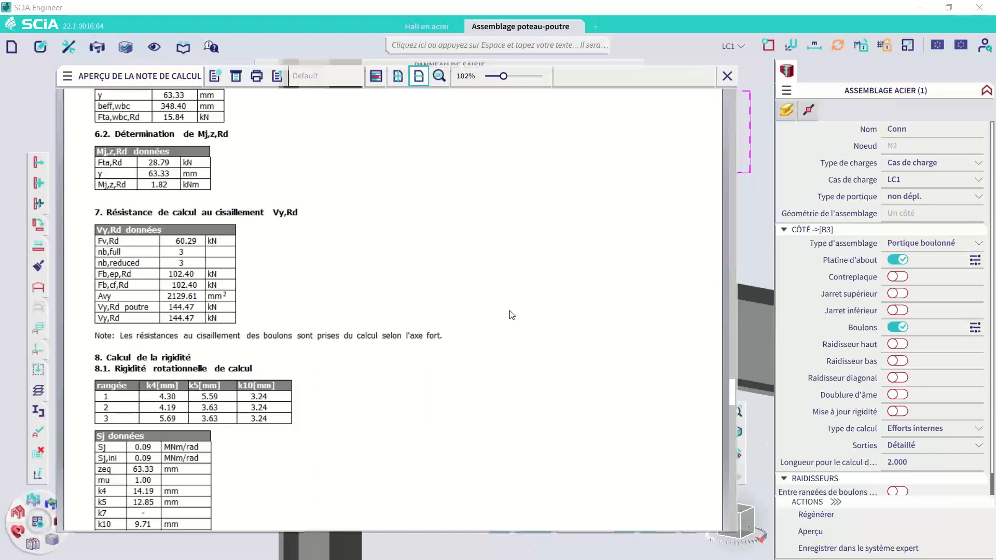
scroll(512, 315, "down", 4)
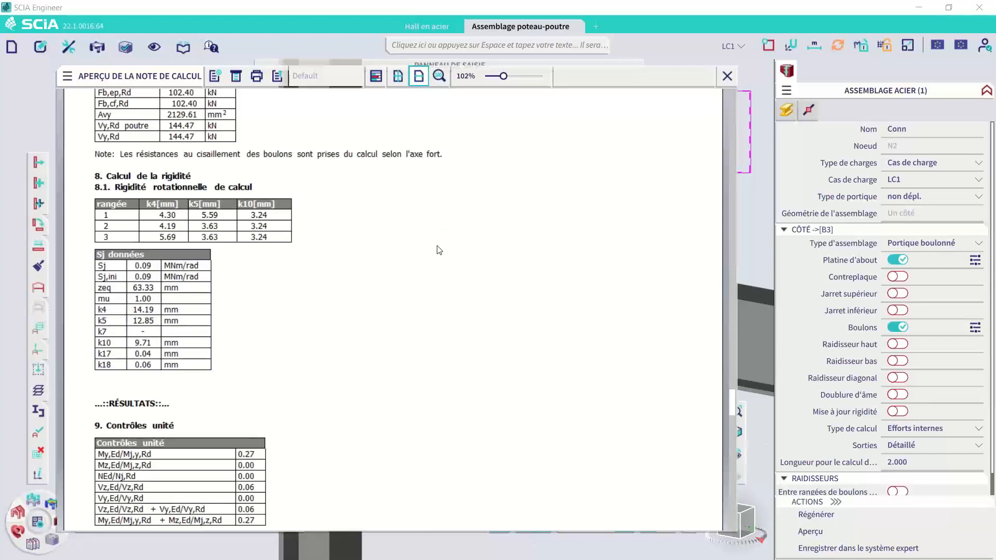
scroll(439, 250, "down", 3)
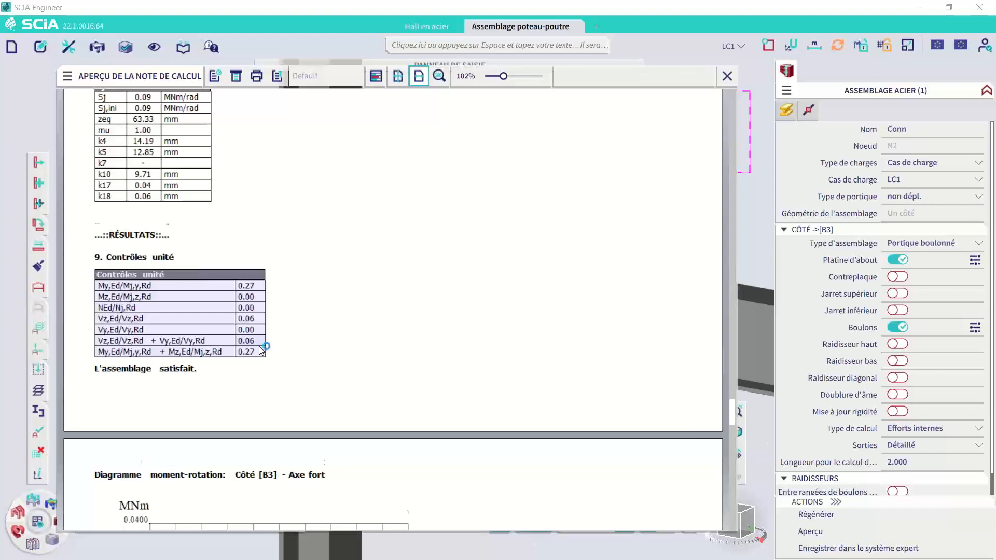
scroll(259, 346, "down", 3)
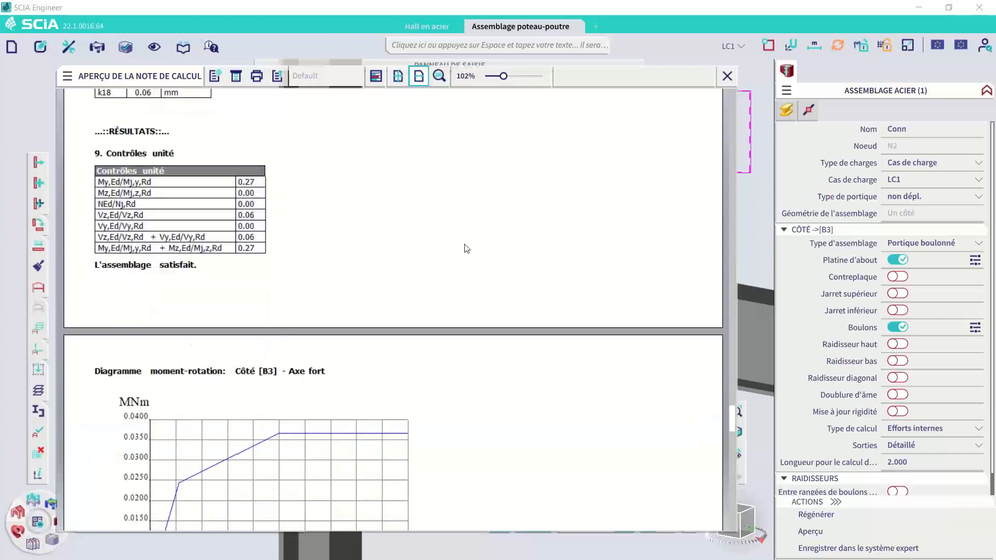
Set the connection's output level to Synthèse and refresh the report preview.
left_click(924, 445)
left_click(913, 471)
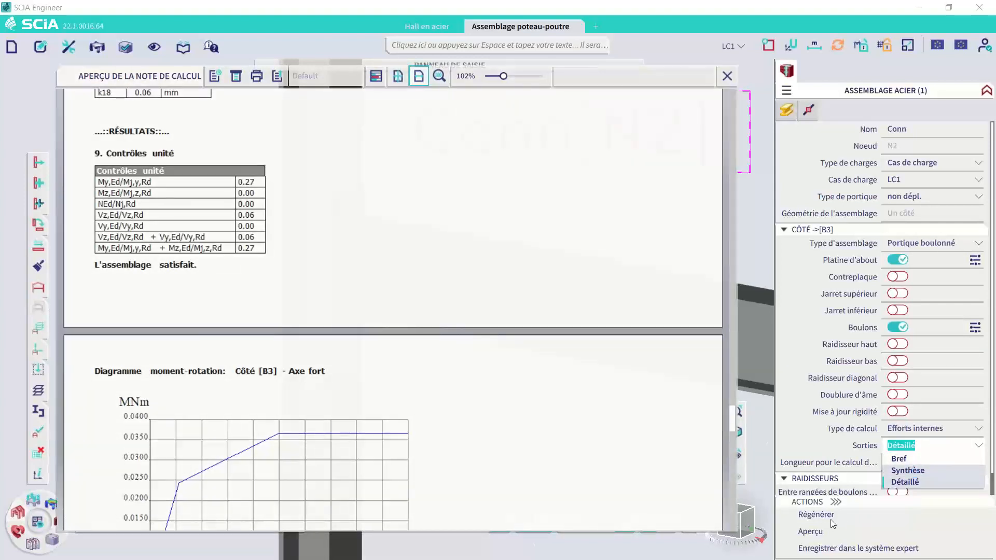
left_click(821, 516)
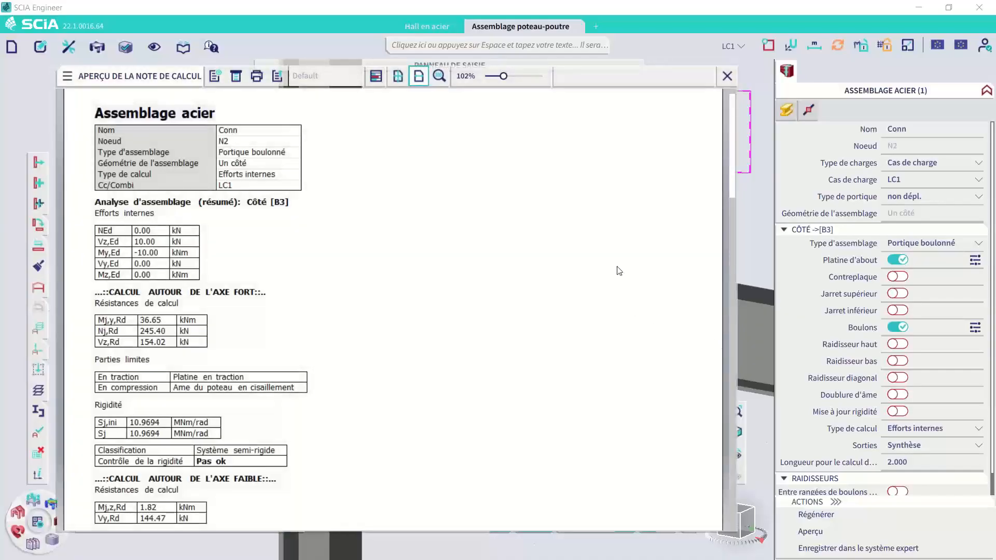
Review the summary report's stiffness classification and unit checks, close the preview and deselect the connection.
scroll(596, 281, "down", 3)
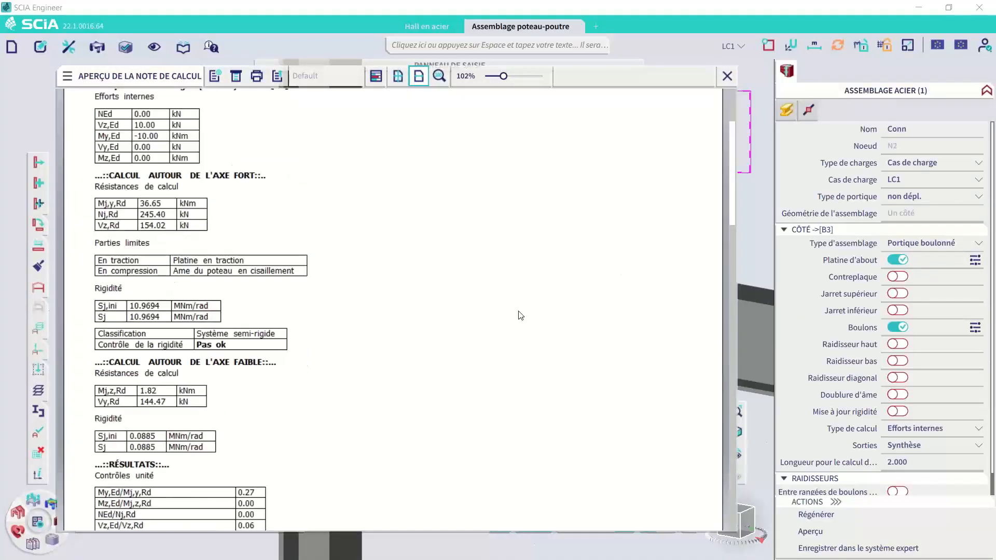
left_click(211, 350)
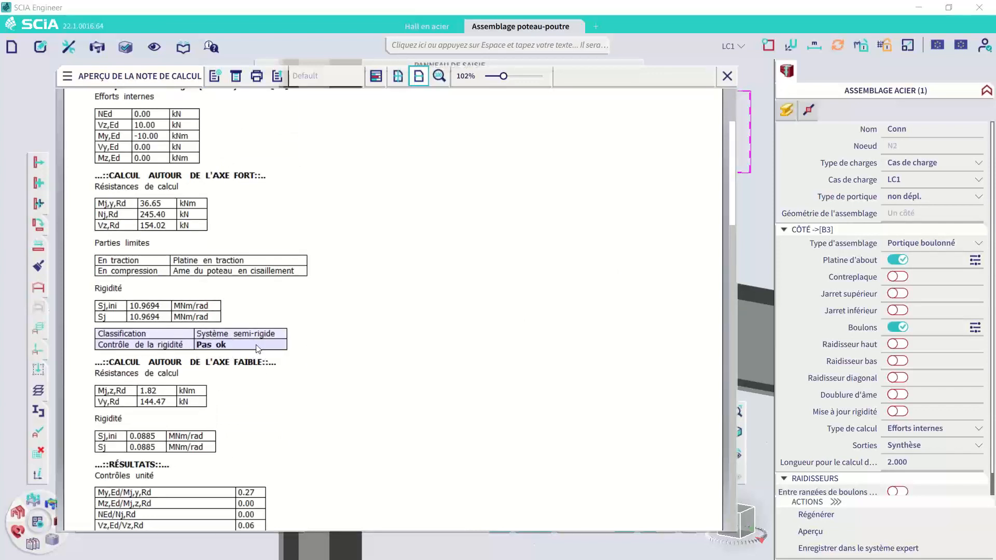
scroll(350, 428, "down", 1)
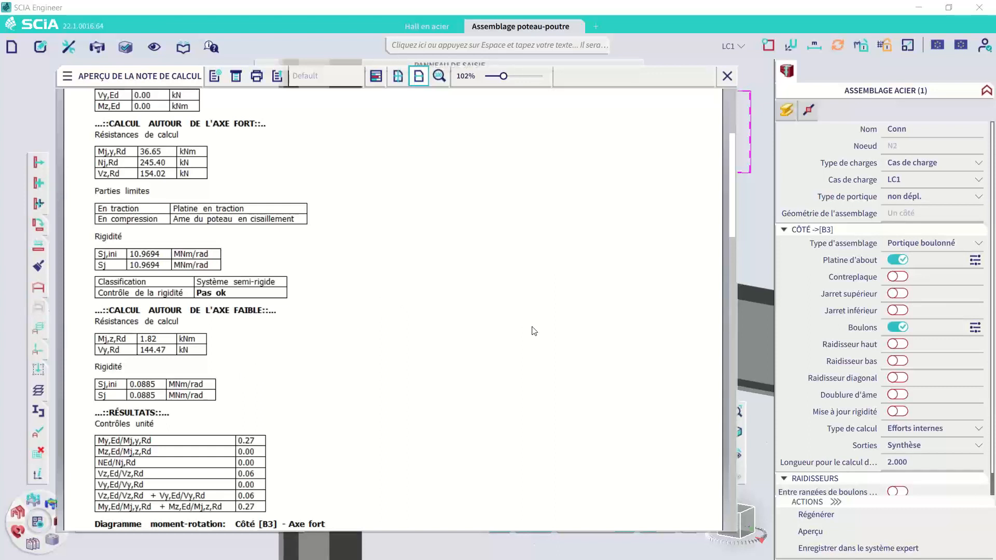
left_click(729, 76)
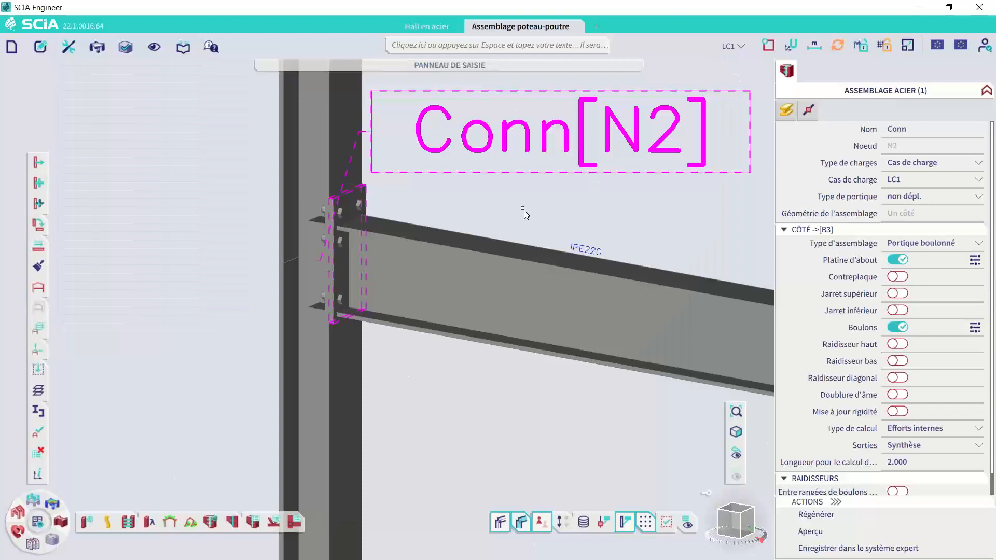
key("Escape")
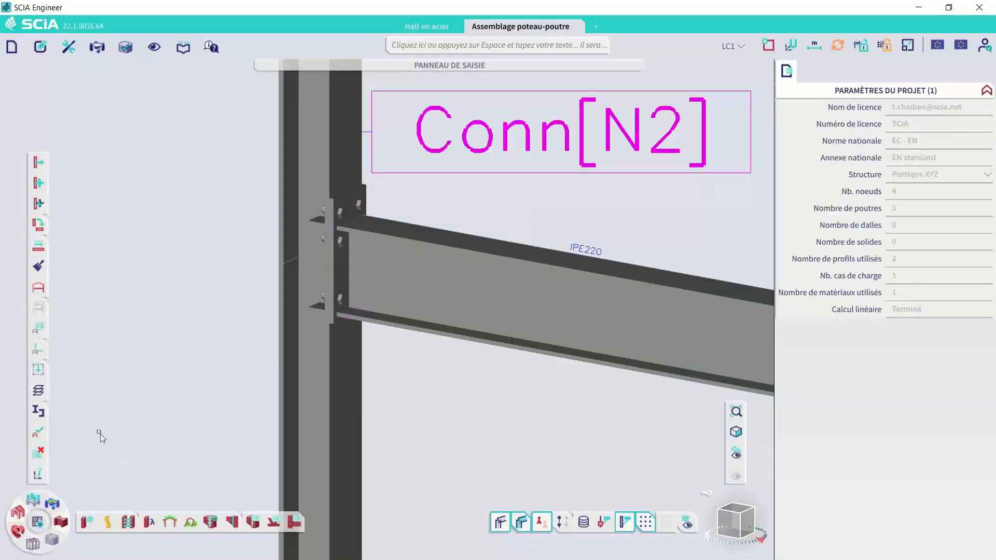
Generate detail drawings of all steel connections with the image gallery assistant, at scale 1:10 with front view, profile view and connection parts.
left_click(33, 543)
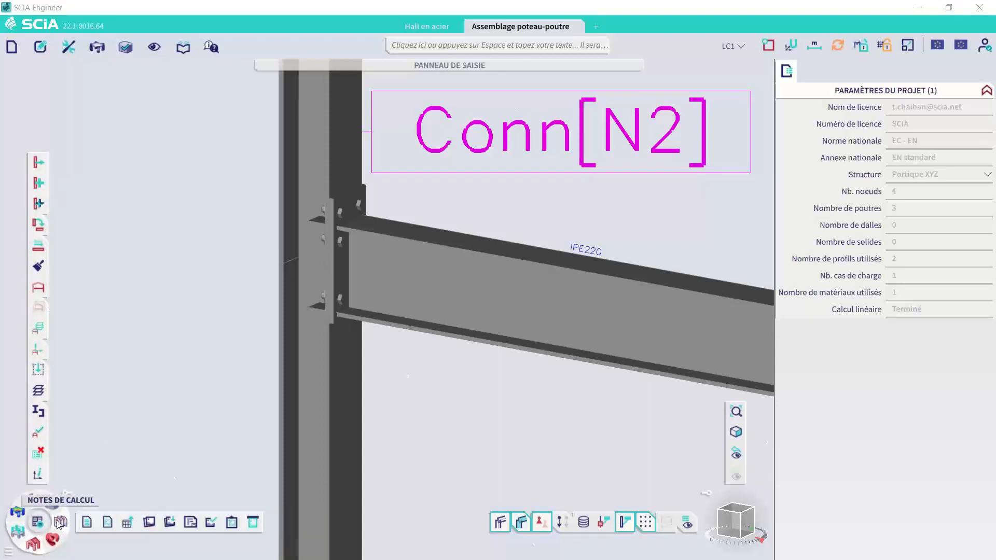
left_click(150, 522)
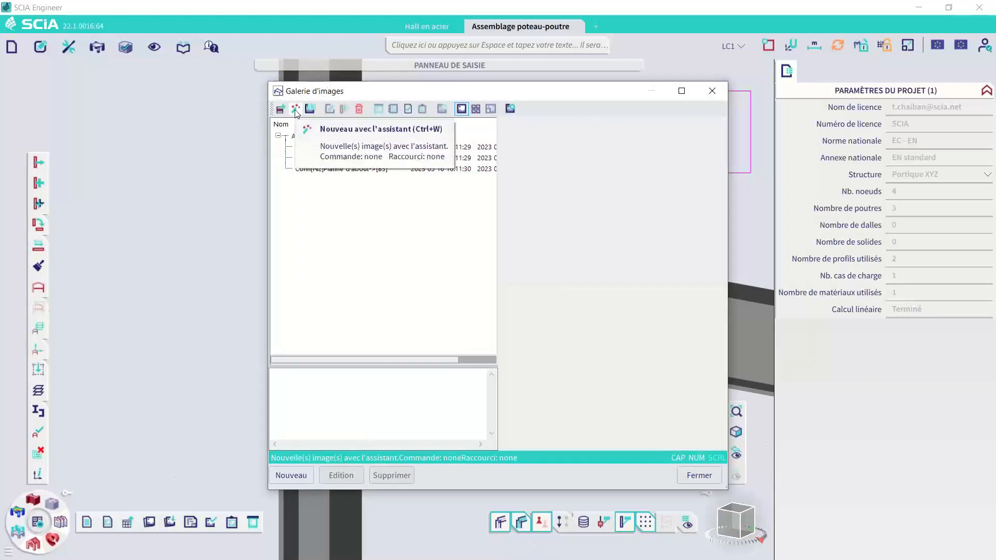
left_click(295, 110)
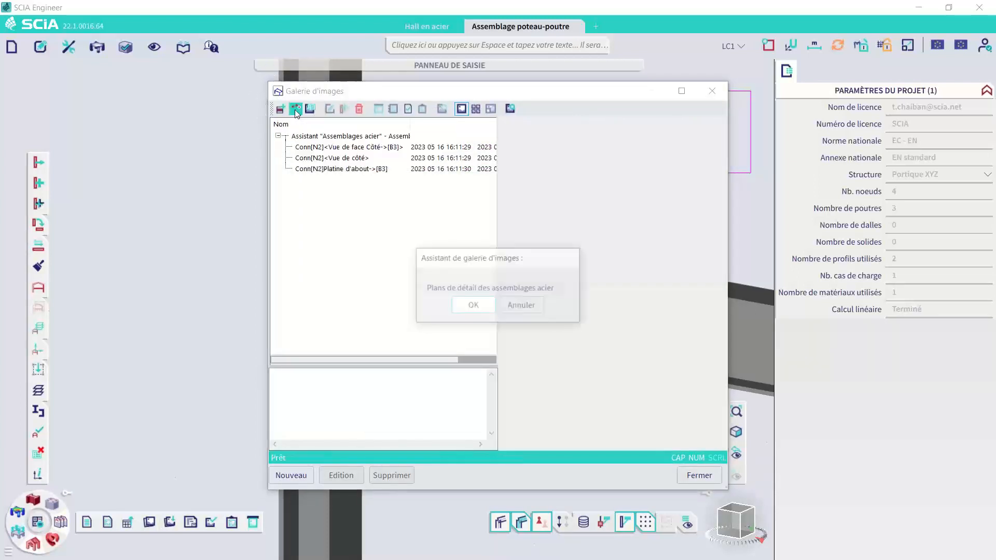
left_click(486, 305)
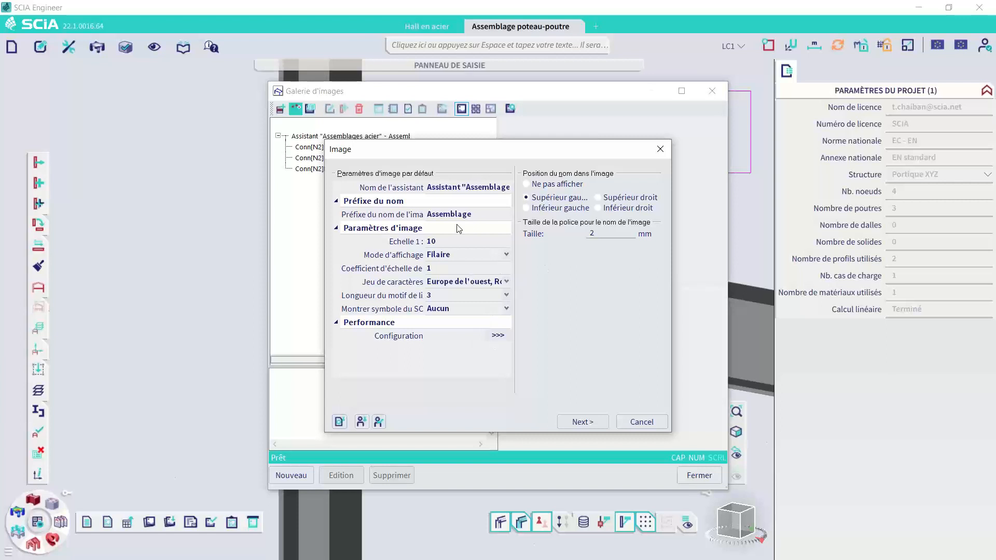
left_click(582, 422)
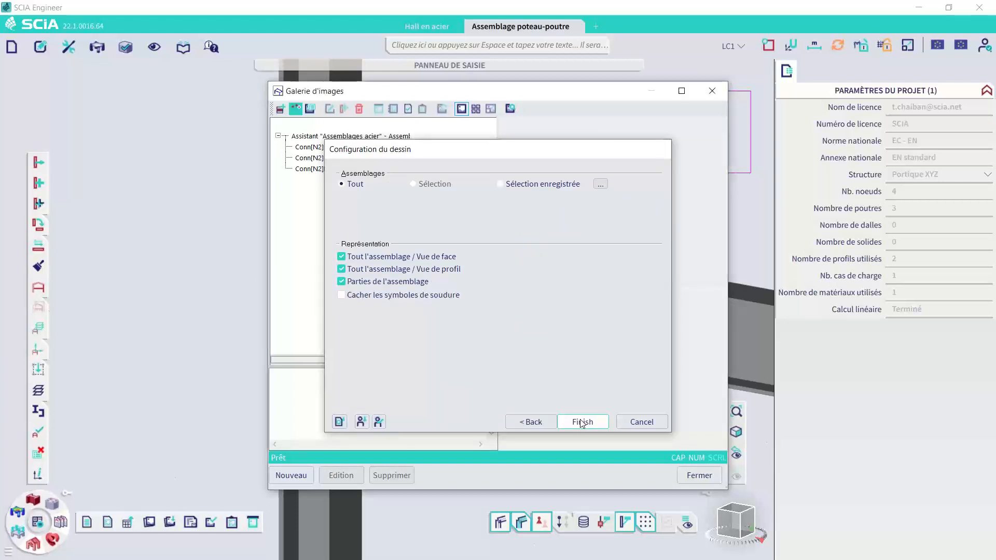
left_click(582, 422)
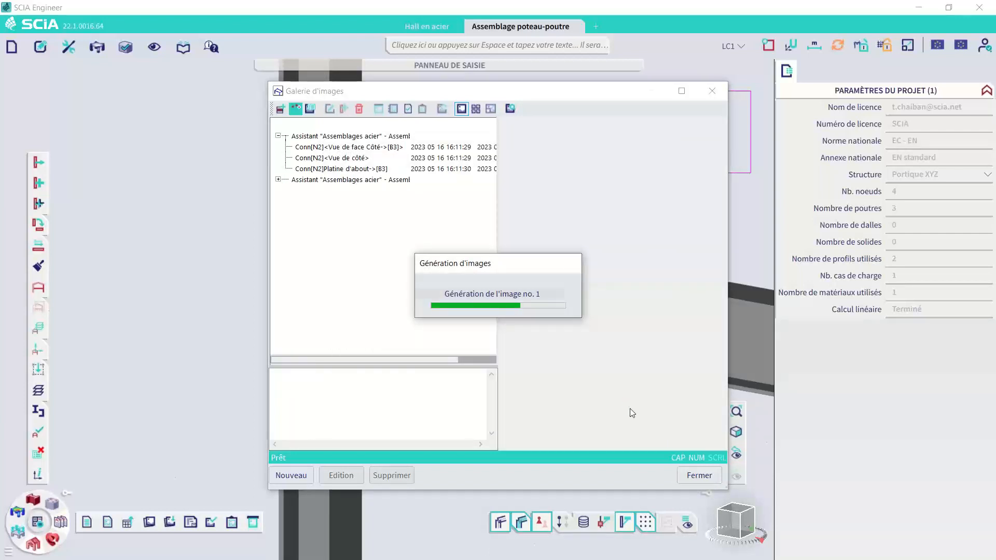
Expand the newly generated steel connection image group and preview its front view, side view and end plate (Platine d'about) drawings.
left_click(497, 306)
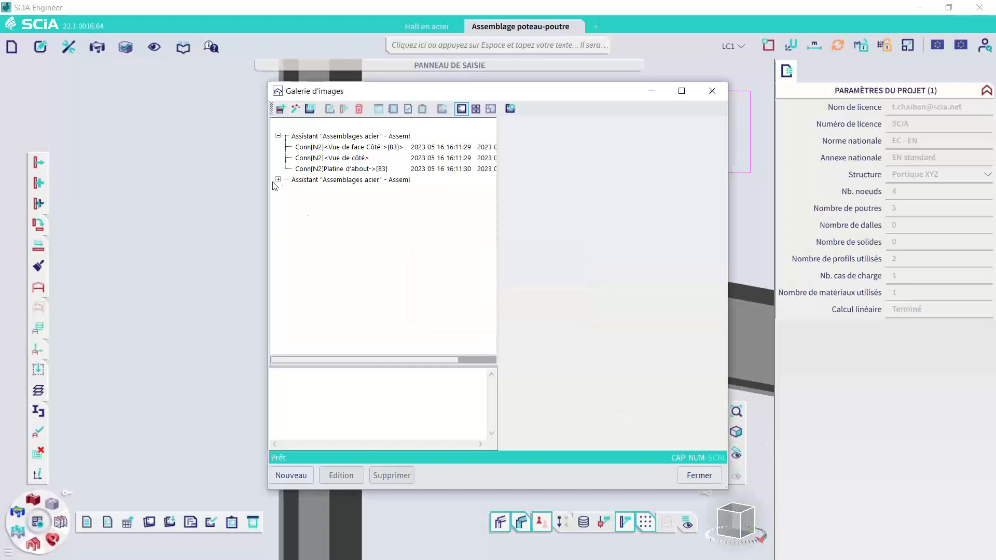
left_click(278, 179)
left_click(317, 191)
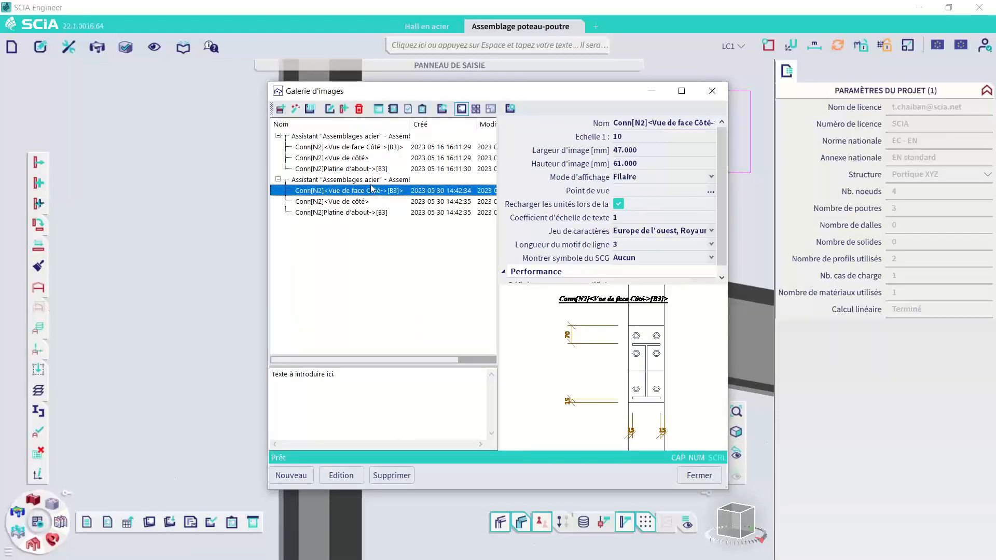
left_click(353, 202)
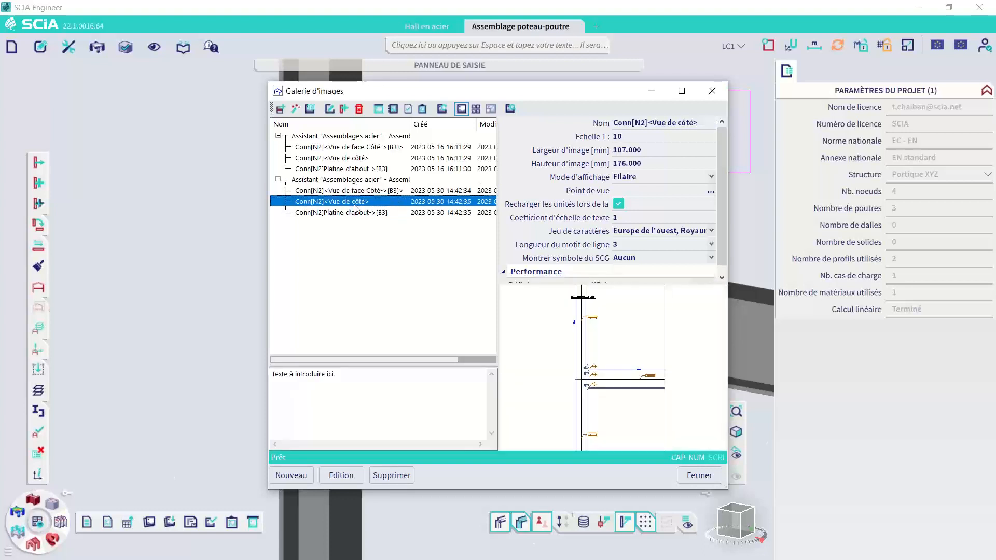
left_click(349, 213)
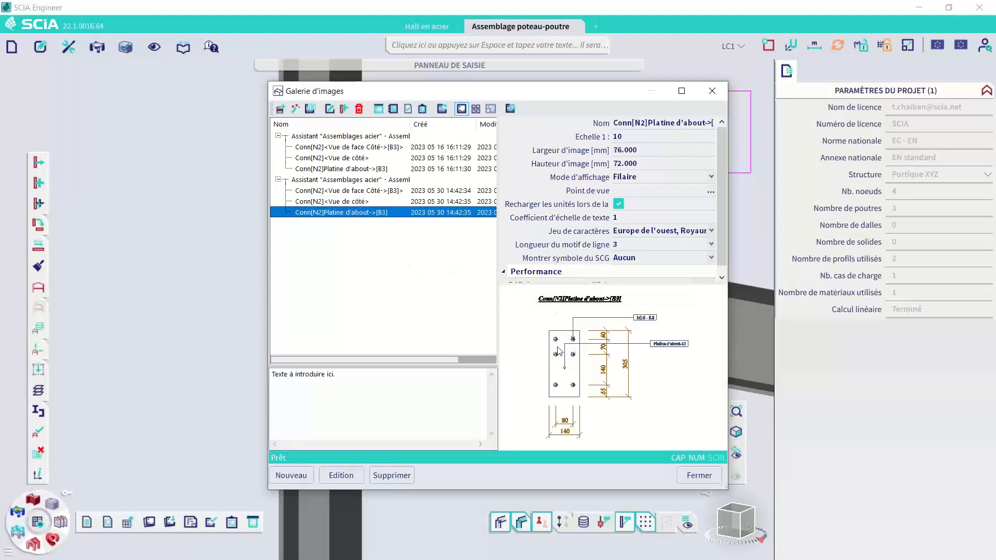
Inspect the end plate drawing in the gallery image editor, leave the editor without saving and close the image gallery.
double_click(586, 350)
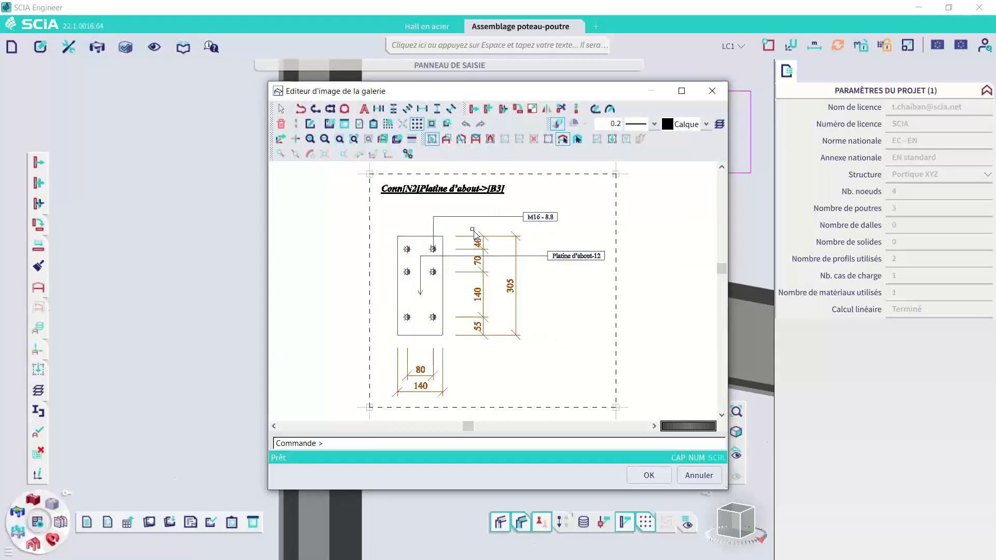
left_click(713, 90)
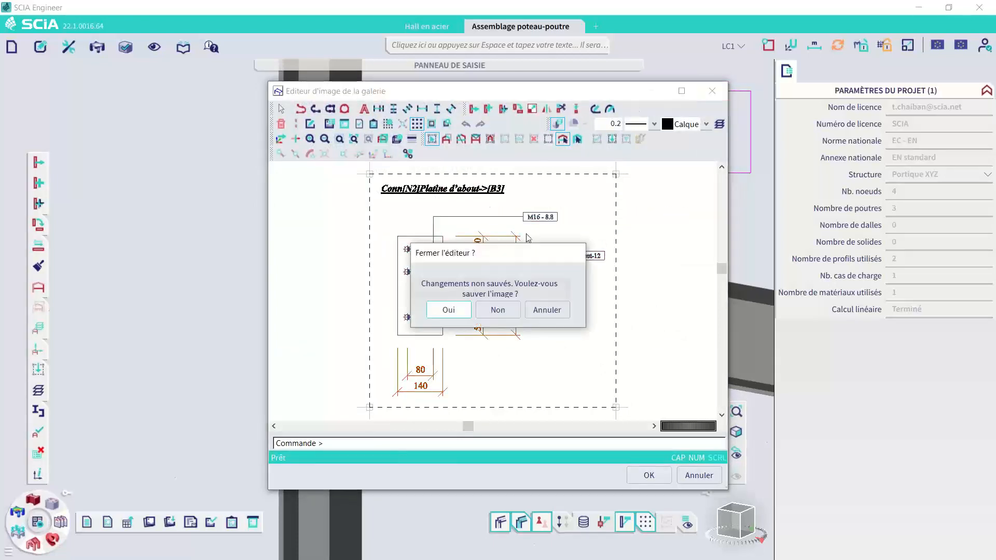
left_click(497, 309)
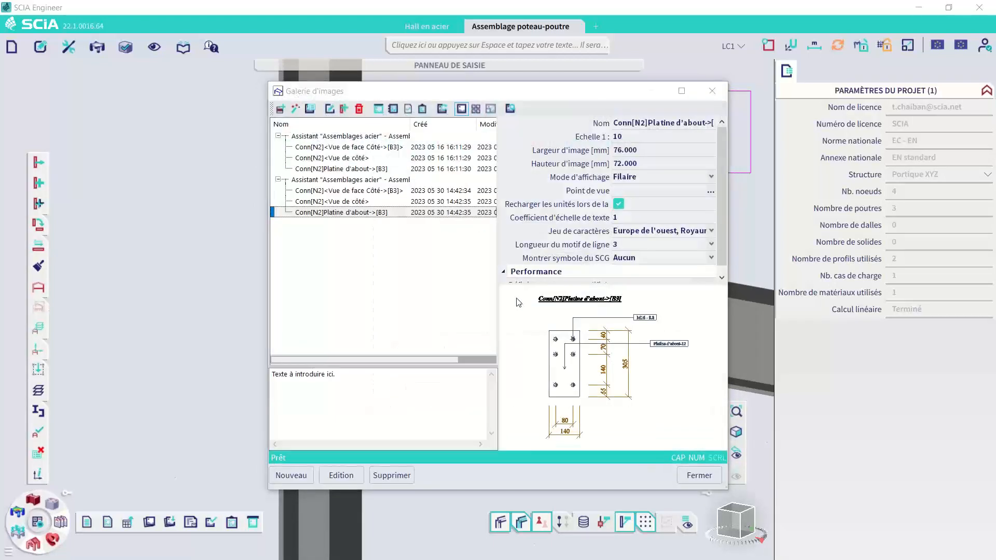
left_click(712, 91)
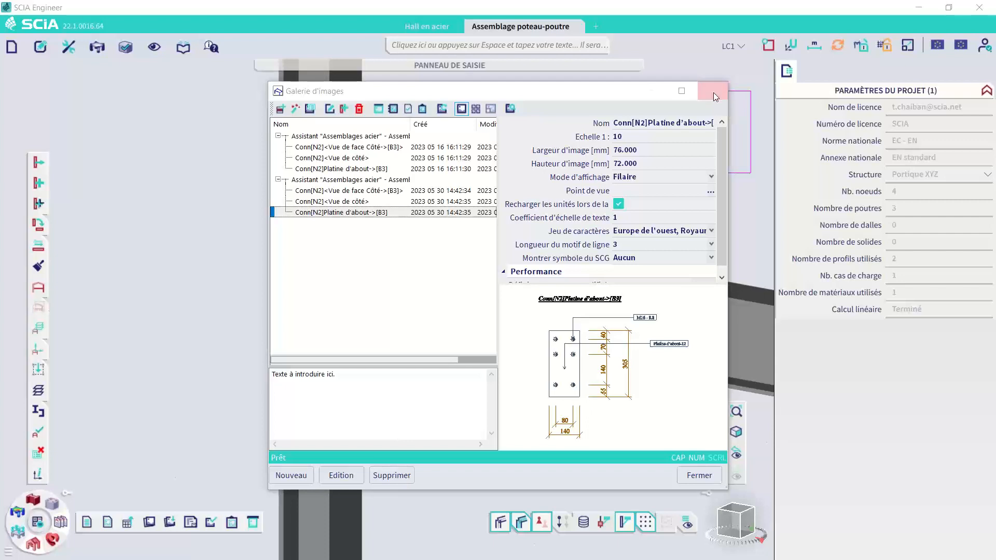